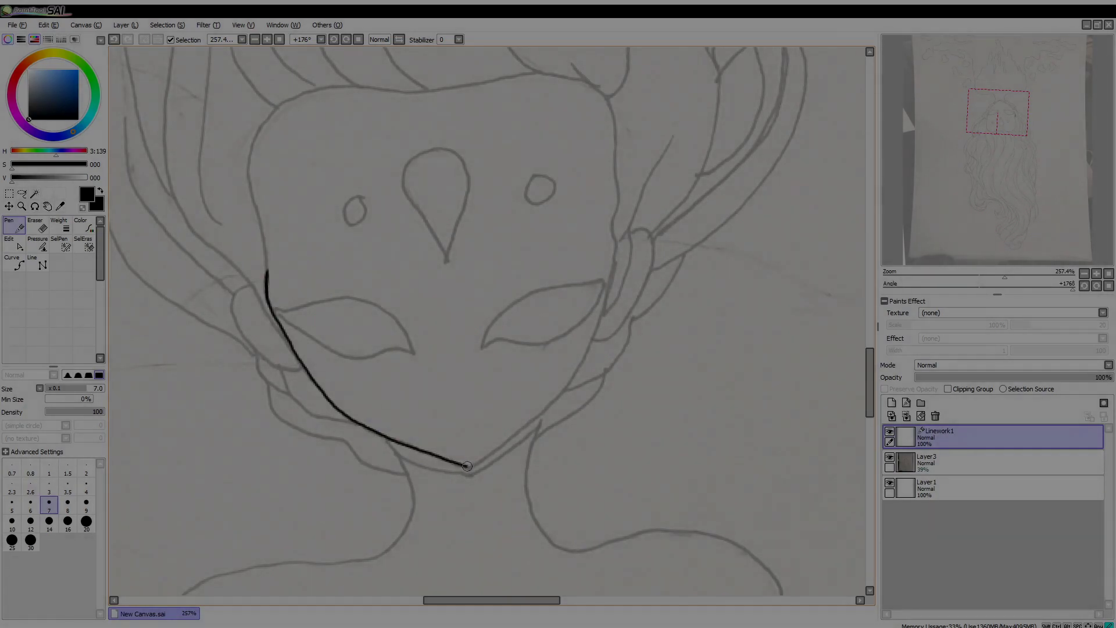
Step: Ink the face outline over the sketch on the Linework1 layer with the size 7 Pen and stabilizer S-7
{"action": "mouse_move", "coordinate": [267, 272]}
{"action": "left_mouse_down"}
{"action": "mouse_move", "coordinate": [247, 168]}
{"action": "mouse_move", "coordinate": [257, 130]}
{"action": "mouse_move", "coordinate": [280, 104]}
{"action": "mouse_move", "coordinate": [468, 87]}
{"action": "left_mouse_up"}
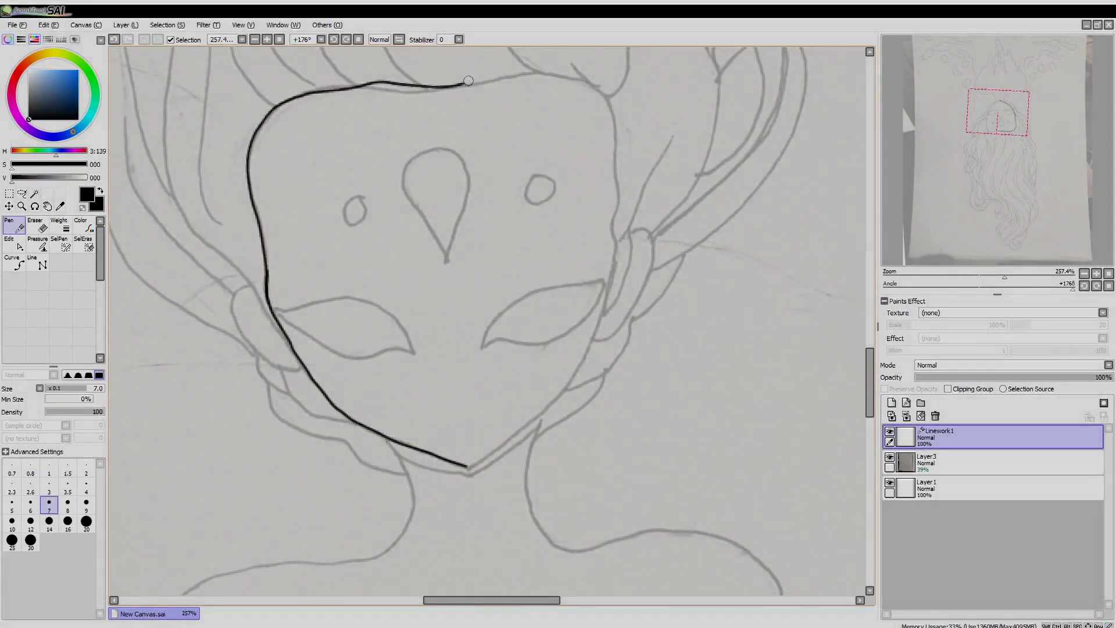
{"action": "key", "text": "ctrl+z"}
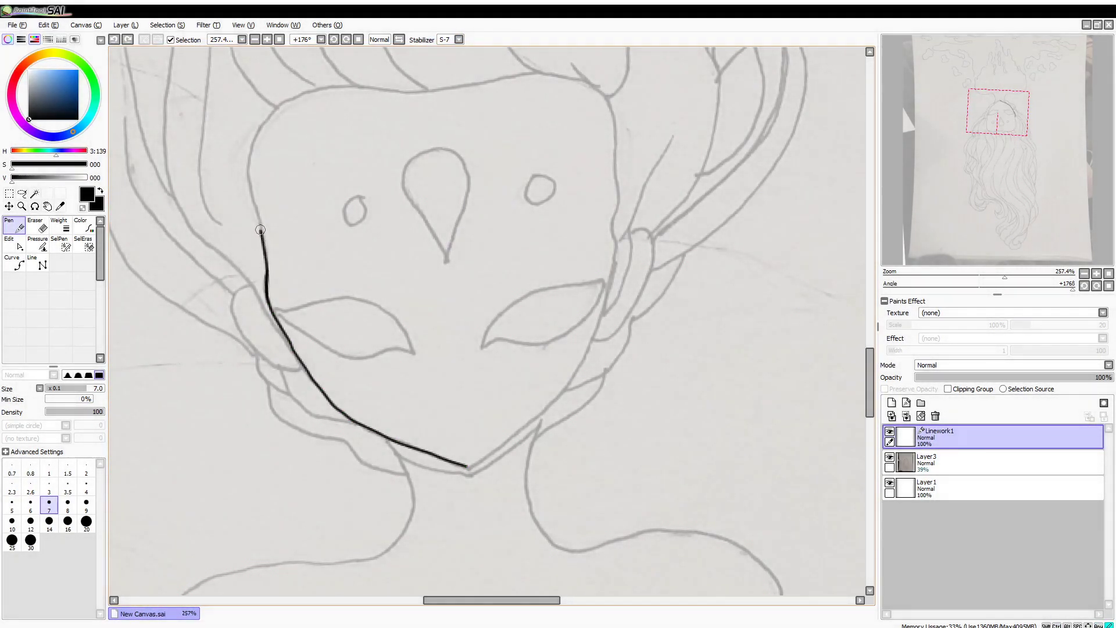
{"action": "left_click_drag", "start_coordinate": [250, 171], "coordinate": [272, 110]}
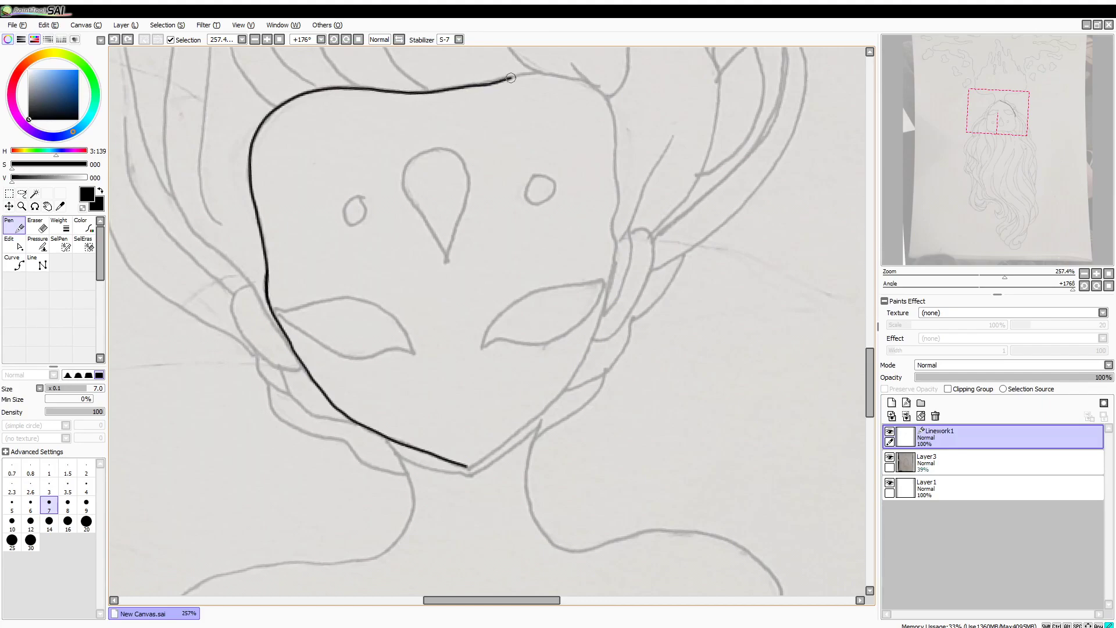
{"action": "left_click_drag", "start_coordinate": [611, 103], "coordinate": [615, 167]}
{"action": "mouse_move", "coordinate": [611, 227]}
{"action": "left_mouse_down"}
{"action": "mouse_move", "coordinate": [610, 287]}
{"action": "mouse_move", "coordinate": [588, 350]}
{"action": "left_mouse_up"}
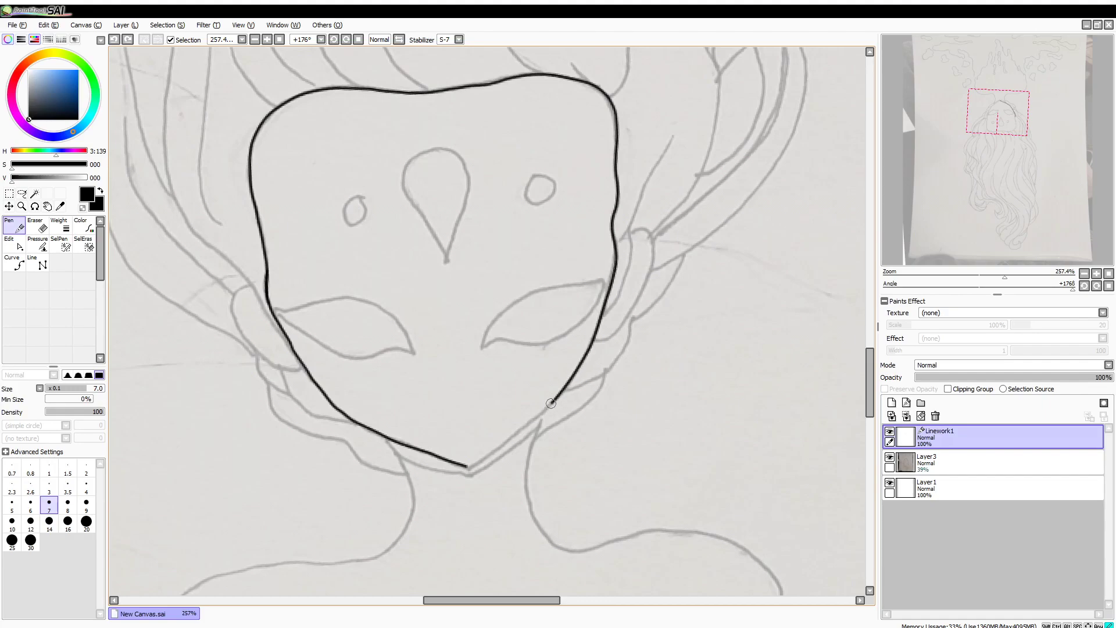
{"action": "mouse_move", "coordinate": [509, 440]}
{"action": "left_mouse_down"}
{"action": "mouse_move", "coordinate": [468, 469]}
{"action": "mouse_move", "coordinate": [476, 455]}
{"action": "left_mouse_up"}
{"action": "left_click", "coordinate": [36, 225]}
{"action": "left_click", "coordinate": [15, 225]}
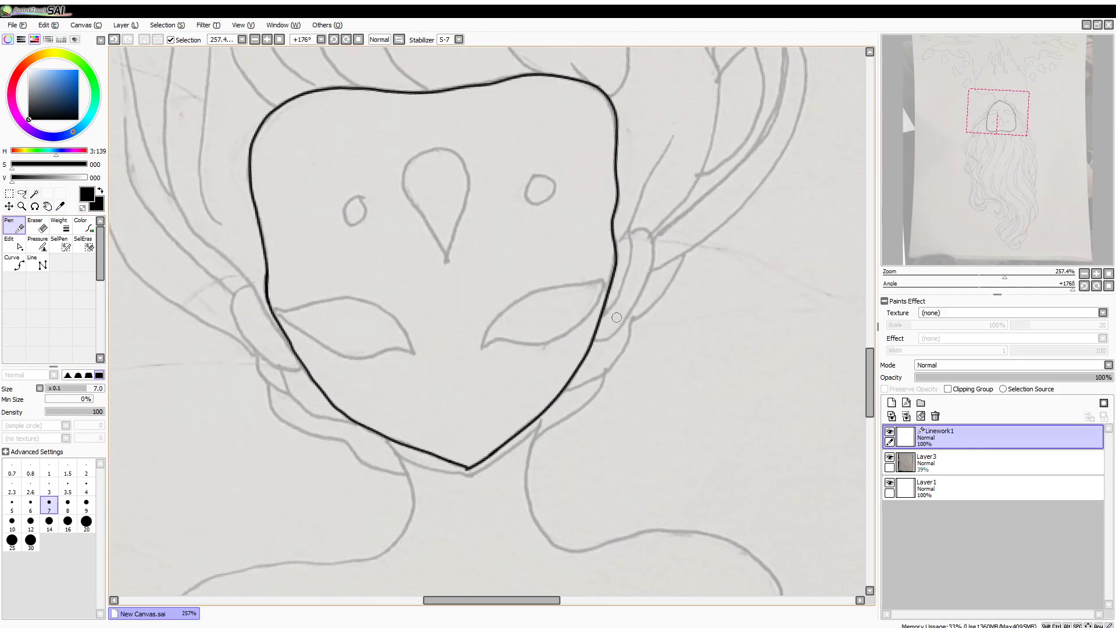
Step: Ink the two curved ear-like loops that hug the left and right sides of the face
{"action": "left_click_drag", "start_coordinate": [630, 309], "coordinate": [594, 338]}
{"action": "left_click_drag", "start_coordinate": [629, 239], "coordinate": [620, 284]}
{"action": "mouse_move", "coordinate": [252, 282]}
{"action": "left_mouse_down"}
{"action": "mouse_move", "coordinate": [233, 309]}
{"action": "mouse_move", "coordinate": [252, 344]}
{"action": "mouse_move", "coordinate": [309, 373]}
{"action": "left_mouse_up"}
{"action": "left_click_drag", "start_coordinate": [264, 306], "coordinate": [294, 353]}
Step: Ink both leaf-shaped eyes, the teardrop and the two small circles inside the face
{"action": "mouse_move", "coordinate": [480, 347]}
{"action": "left_mouse_down"}
{"action": "mouse_move", "coordinate": [518, 297]}
{"action": "mouse_move", "coordinate": [597, 280]}
{"action": "mouse_move", "coordinate": [518, 342]}
{"action": "mouse_move", "coordinate": [555, 339]}
{"action": "mouse_move", "coordinate": [590, 311]}
{"action": "mouse_move", "coordinate": [602, 280]}
{"action": "left_mouse_up"}
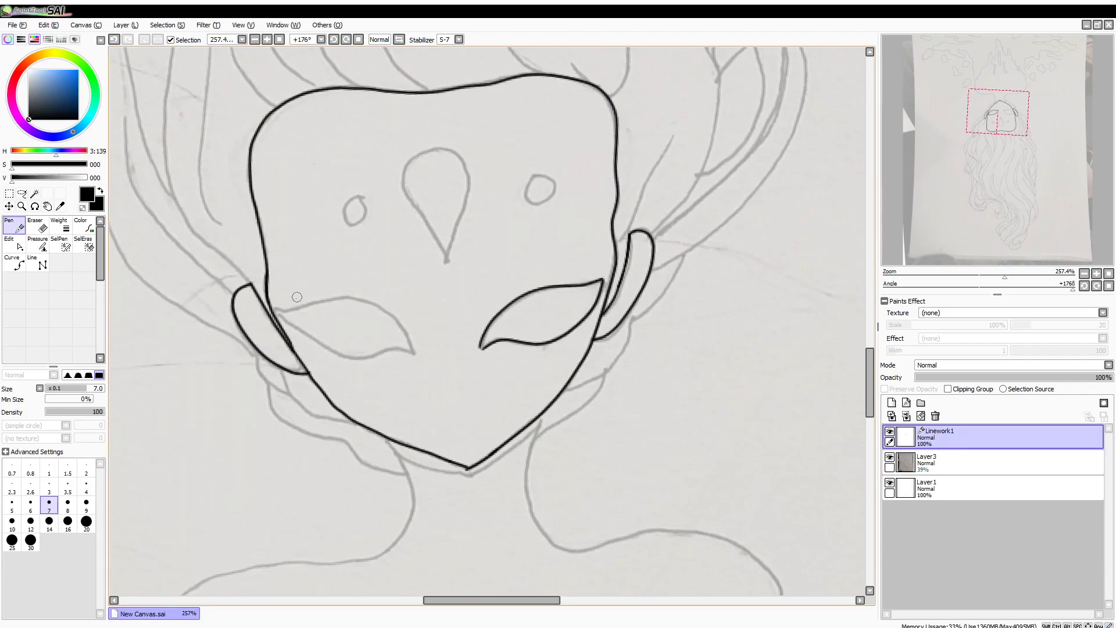
{"action": "mouse_move", "coordinate": [299, 306]}
{"action": "left_mouse_down"}
{"action": "mouse_move", "coordinate": [365, 300]}
{"action": "mouse_move", "coordinate": [417, 357]}
{"action": "left_mouse_up"}
{"action": "mouse_move", "coordinate": [278, 309]}
{"action": "left_mouse_down"}
{"action": "mouse_move", "coordinate": [346, 353]}
{"action": "mouse_move", "coordinate": [419, 359]}
{"action": "left_mouse_up"}
{"action": "left_click_drag", "start_coordinate": [429, 149], "coordinate": [448, 269]}
{"action": "left_click_drag", "start_coordinate": [464, 174], "coordinate": [448, 272]}
{"action": "mouse_move", "coordinate": [357, 197]}
{"action": "left_mouse_down"}
{"action": "mouse_move", "coordinate": [344, 214]}
{"action": "mouse_move", "coordinate": [359, 199]}
{"action": "left_mouse_up"}
{"action": "mouse_move", "coordinate": [545, 176]}
{"action": "left_mouse_down"}
{"action": "mouse_move", "coordinate": [548, 194]}
{"action": "mouse_move", "coordinate": [549, 179]}
{"action": "left_mouse_up"}
Step: Ink the neck, both shoulders and the dripping lower contour of the bust
{"action": "scroll", "coordinate": [637, 146], "scroll_direction": "down", "scroll_amount": 6}
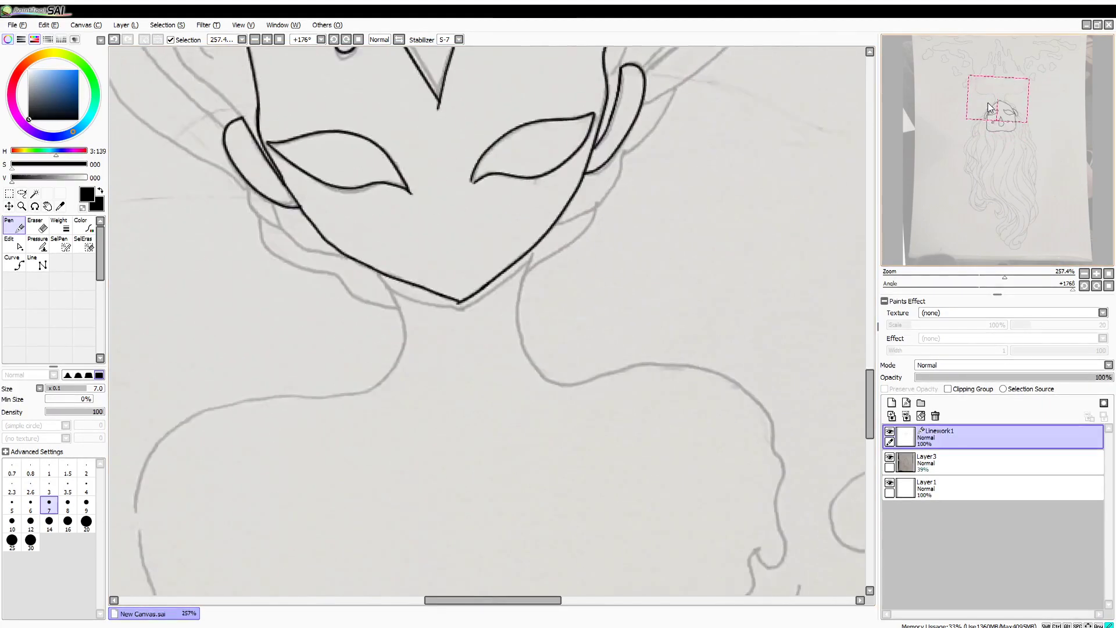
{"action": "mouse_move", "coordinate": [425, 107]}
{"action": "left_mouse_down"}
{"action": "mouse_move", "coordinate": [452, 171]}
{"action": "mouse_move", "coordinate": [439, 210]}
{"action": "mouse_move", "coordinate": [395, 232]}
{"action": "mouse_move", "coordinate": [254, 250]}
{"action": "mouse_move", "coordinate": [189, 313]}
{"action": "mouse_move", "coordinate": [202, 453]}
{"action": "mouse_move", "coordinate": [265, 520]}
{"action": "mouse_move", "coordinate": [295, 579]}
{"action": "mouse_move", "coordinate": [305, 524]}
{"action": "mouse_move", "coordinate": [339, 593]}
{"action": "left_mouse_up"}
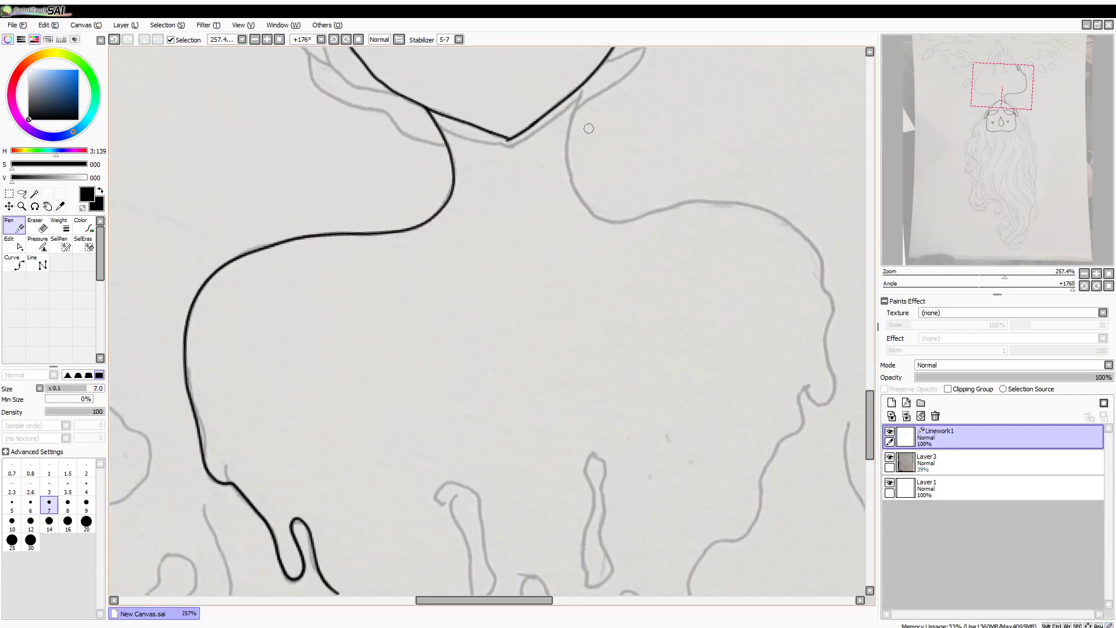
{"action": "mouse_move", "coordinate": [579, 103]}
{"action": "left_mouse_down"}
{"action": "mouse_move", "coordinate": [570, 148]}
{"action": "mouse_move", "coordinate": [580, 194]}
{"action": "mouse_move", "coordinate": [617, 215]}
{"action": "mouse_move", "coordinate": [727, 198]}
{"action": "mouse_move", "coordinate": [783, 216]}
{"action": "mouse_move", "coordinate": [816, 257]}
{"action": "mouse_move", "coordinate": [830, 304]}
{"action": "mouse_move", "coordinate": [828, 403]}
{"action": "mouse_move", "coordinate": [808, 380]}
{"action": "mouse_move", "coordinate": [733, 539]}
{"action": "mouse_move", "coordinate": [695, 564]}
{"action": "left_mouse_up"}
{"action": "scroll", "coordinate": [695, 563], "scroll_direction": "down", "scroll_amount": 5}
{"action": "mouse_move", "coordinate": [321, 318]}
{"action": "left_mouse_down"}
{"action": "mouse_move", "coordinate": [350, 342]}
{"action": "mouse_move", "coordinate": [412, 479]}
{"action": "mouse_move", "coordinate": [414, 412]}
{"action": "mouse_move", "coordinate": [447, 402]}
{"action": "mouse_move", "coordinate": [524, 571]}
{"action": "mouse_move", "coordinate": [574, 588]}
{"action": "mouse_move", "coordinate": [567, 433]}
{"action": "mouse_move", "coordinate": [584, 317]}
{"action": "mouse_move", "coordinate": [608, 290]}
{"action": "mouse_move", "coordinate": [609, 392]}
{"action": "mouse_move", "coordinate": [627, 432]}
{"action": "mouse_move", "coordinate": [669, 285]}
{"action": "left_mouse_up"}
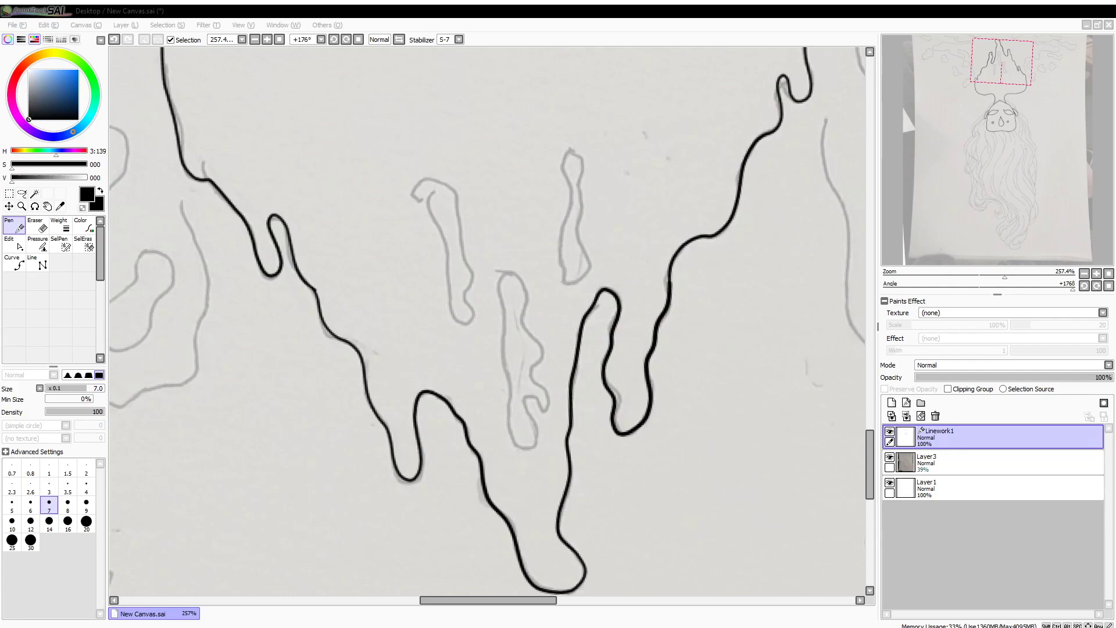
Step: Ink the three closed drip shapes inside the bust
{"action": "mouse_move", "coordinate": [572, 153]}
{"action": "left_mouse_down"}
{"action": "mouse_move", "coordinate": [565, 282]}
{"action": "mouse_move", "coordinate": [584, 253]}
{"action": "mouse_move", "coordinate": [567, 161]}
{"action": "left_mouse_up"}
{"action": "mouse_move", "coordinate": [511, 273]}
{"action": "left_mouse_down"}
{"action": "mouse_move", "coordinate": [497, 294]}
{"action": "mouse_move", "coordinate": [503, 380]}
{"action": "mouse_move", "coordinate": [536, 427]}
{"action": "mouse_move", "coordinate": [540, 307]}
{"action": "mouse_move", "coordinate": [506, 274]}
{"action": "left_mouse_up"}
{"action": "mouse_move", "coordinate": [418, 186]}
{"action": "left_mouse_down"}
{"action": "mouse_move", "coordinate": [467, 323]}
{"action": "mouse_move", "coordinate": [471, 276]}
{"action": "mouse_move", "coordinate": [418, 187]}
{"action": "left_mouse_up"}
Step: Rotate the canvas to +2° and ink the second chin line and the upper outer hair contour on the face's right side
{"action": "mouse_move", "coordinate": [997, 75]}
{"action": "left_mouse_down"}
{"action": "mouse_move", "coordinate": [995, 57]}
{"action": "mouse_move", "coordinate": [996, 121]}
{"action": "left_mouse_up"}
{"action": "left_click_drag", "start_coordinate": [1072, 289], "coordinate": [983, 305]}
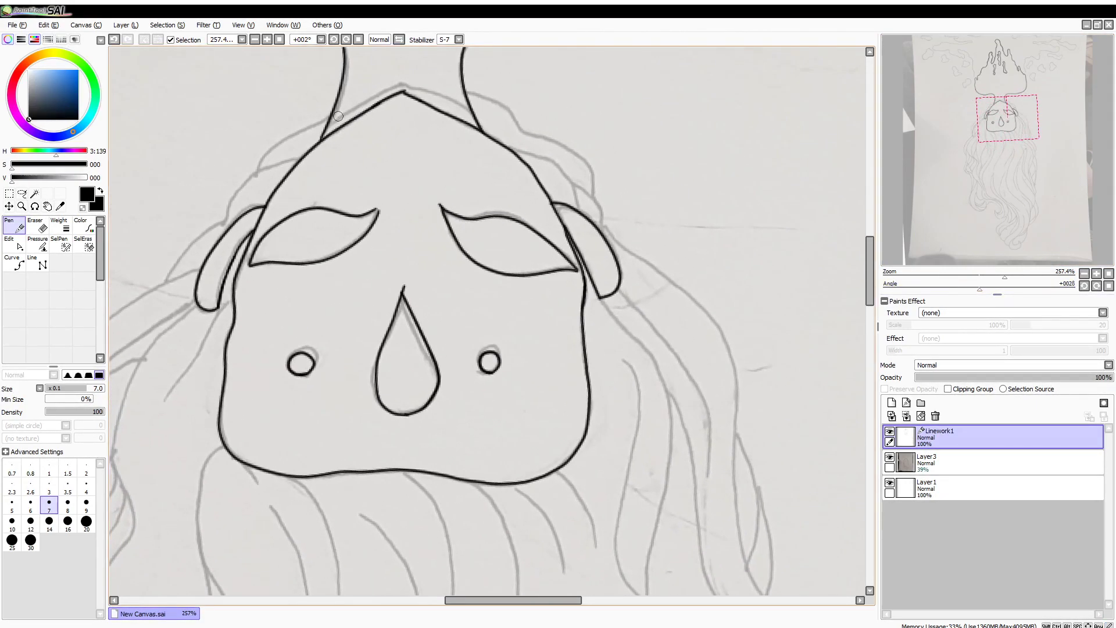
{"action": "mouse_move", "coordinate": [344, 112]}
{"action": "left_mouse_down"}
{"action": "mouse_move", "coordinate": [391, 86]}
{"action": "mouse_move", "coordinate": [418, 46]}
{"action": "mouse_move", "coordinate": [405, 79]}
{"action": "mouse_move", "coordinate": [462, 108]}
{"action": "mouse_move", "coordinate": [469, 90]}
{"action": "mouse_move", "coordinate": [499, 104]}
{"action": "mouse_move", "coordinate": [581, 157]}
{"action": "mouse_move", "coordinate": [602, 222]}
{"action": "mouse_move", "coordinate": [725, 341]}
{"action": "mouse_move", "coordinate": [748, 564]}
{"action": "left_mouse_up"}
{"action": "left_click_drag", "start_coordinate": [807, 490], "coordinate": [715, 289]}
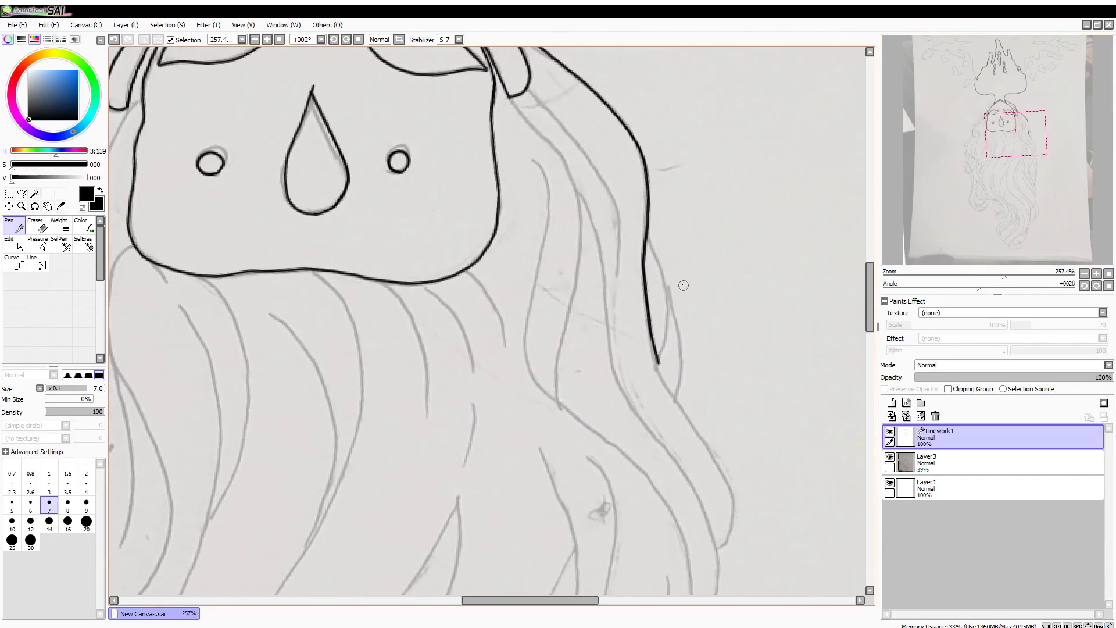
{"action": "mouse_move", "coordinate": [654, 356]}
{"action": "left_mouse_down"}
{"action": "mouse_move", "coordinate": [727, 491]}
{"action": "mouse_move", "coordinate": [728, 550]}
{"action": "mouse_move", "coordinate": [748, 293]}
{"action": "mouse_move", "coordinate": [704, 347]}
{"action": "left_mouse_up"}
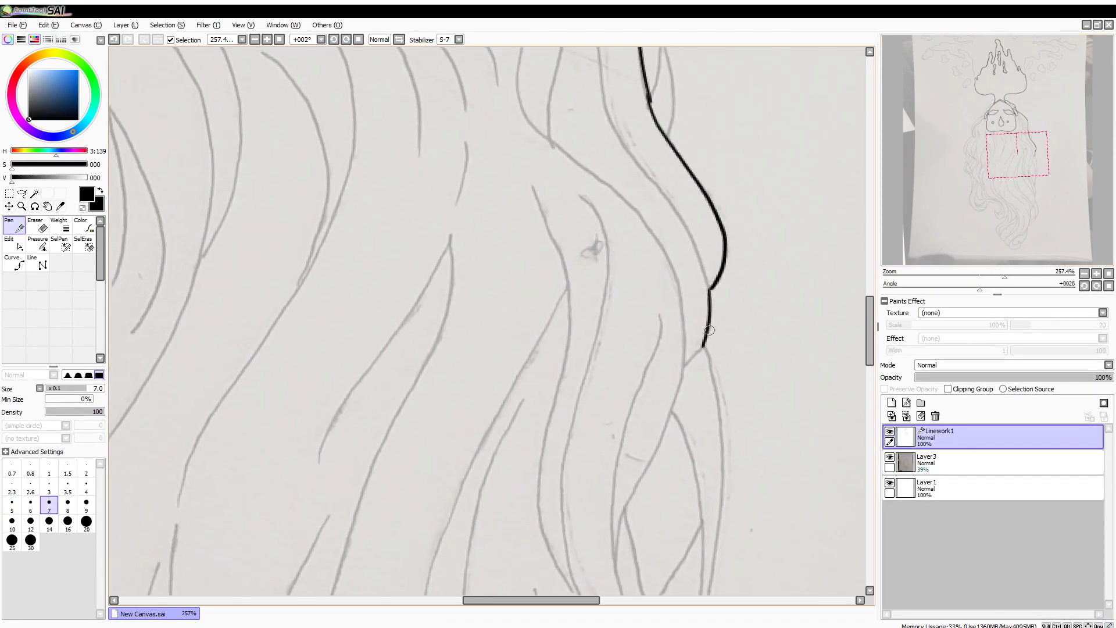
Step: Continue inking the right outer contour of the hair through its middle section along the sketched waves
{"action": "left_click_drag", "start_coordinate": [990, 170], "coordinate": [986, 184]}
{"action": "mouse_move", "coordinate": [765, 199]}
{"action": "left_mouse_down"}
{"action": "mouse_move", "coordinate": [773, 407]}
{"action": "mouse_move", "coordinate": [737, 564]}
{"action": "left_mouse_up"}
{"action": "left_click_drag", "start_coordinate": [997, 184], "coordinate": [1000, 204]}
{"action": "mouse_move", "coordinate": [714, 308]}
{"action": "left_mouse_down"}
{"action": "mouse_move", "coordinate": [727, 354]}
{"action": "mouse_move", "coordinate": [715, 419]}
{"action": "left_mouse_up"}
{"action": "left_click_drag", "start_coordinate": [1015, 188], "coordinate": [1010, 201]}
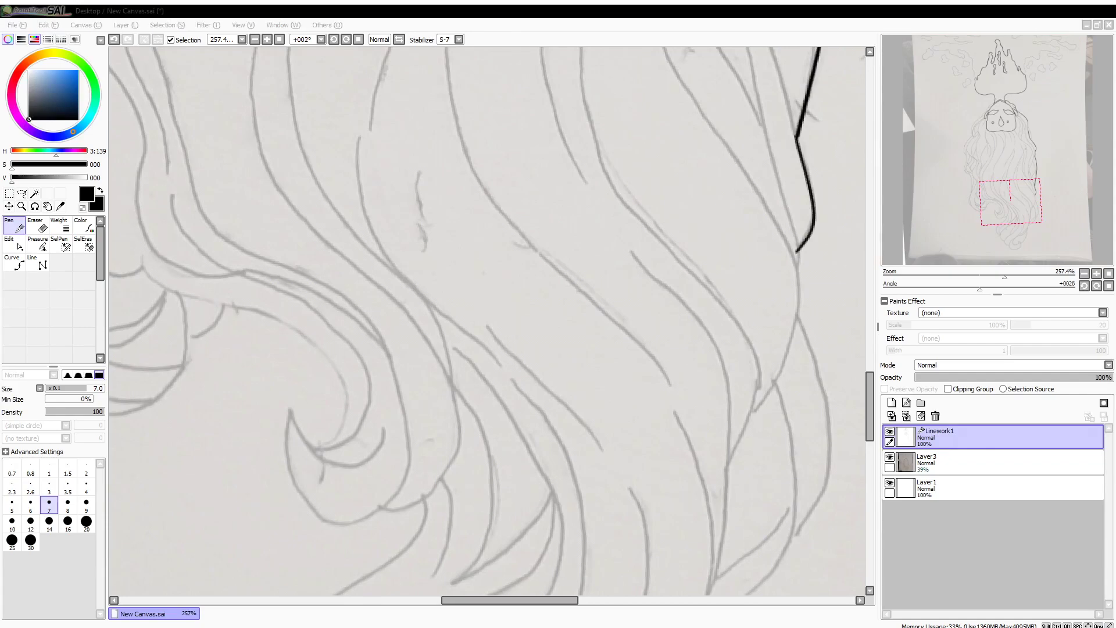
{"action": "left_click", "coordinate": [798, 249]}
{"action": "mouse_move", "coordinate": [798, 319]}
{"action": "left_mouse_down"}
{"action": "mouse_move", "coordinate": [826, 399]}
{"action": "mouse_move", "coordinate": [824, 478]}
{"action": "mouse_move", "coordinate": [783, 546]}
{"action": "left_mouse_up"}
Step: Ink the lower right hair contour and the rounded curl at the tip of the hair
{"action": "left_click_drag", "start_coordinate": [994, 211], "coordinate": [992, 225]}
{"action": "left_click_drag", "start_coordinate": [698, 391], "coordinate": [802, 293]}
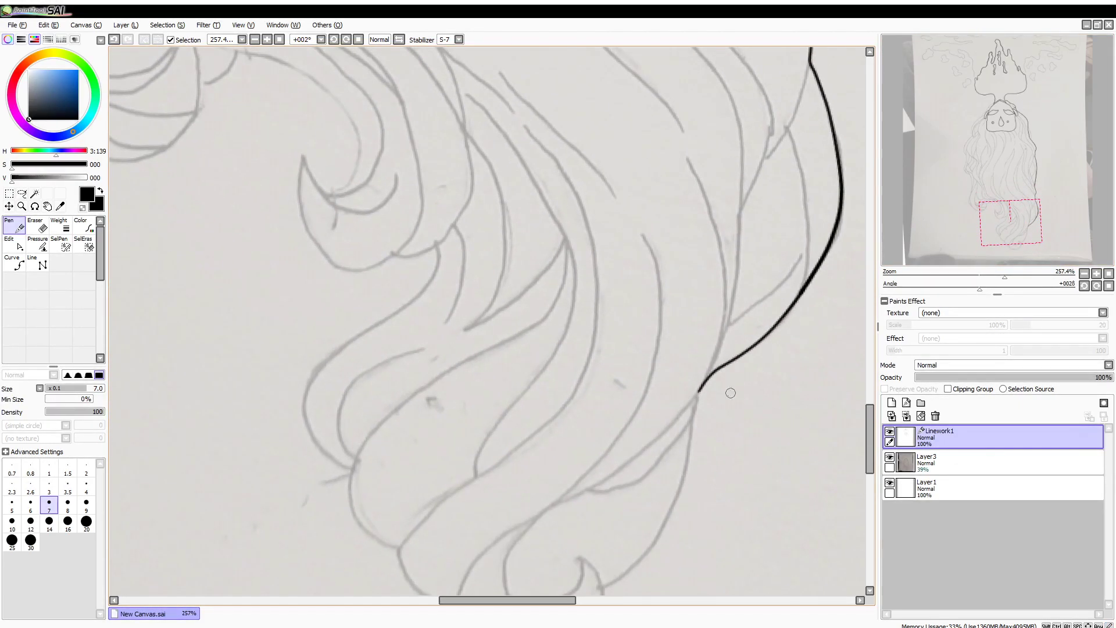
{"action": "mouse_move", "coordinate": [688, 450]}
{"action": "left_mouse_down"}
{"action": "mouse_move", "coordinate": [649, 544]}
{"action": "mouse_move", "coordinate": [600, 585]}
{"action": "left_mouse_up"}
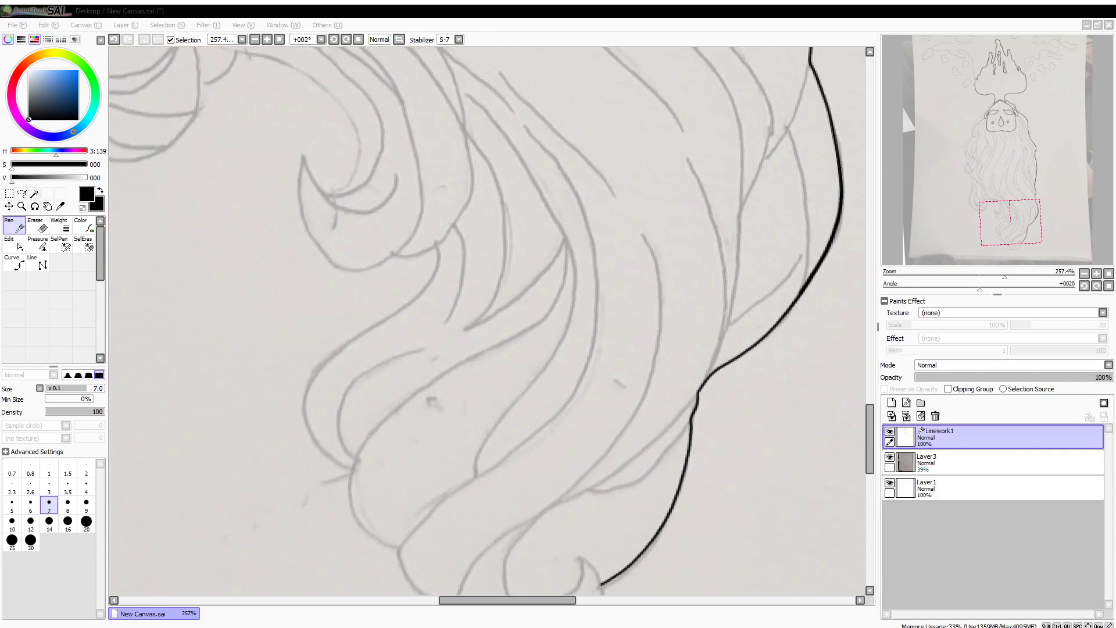
{"action": "left_click", "coordinate": [1008, 238]}
{"action": "mouse_move", "coordinate": [604, 357]}
{"action": "left_mouse_down"}
{"action": "mouse_move", "coordinate": [623, 419]}
{"action": "mouse_move", "coordinate": [584, 455]}
{"action": "mouse_move", "coordinate": [507, 447]}
{"action": "mouse_move", "coordinate": [483, 386]}
{"action": "mouse_move", "coordinate": [554, 318]}
{"action": "mouse_move", "coordinate": [681, 238]}
{"action": "mouse_move", "coordinate": [723, 187]}
{"action": "left_mouse_up"}
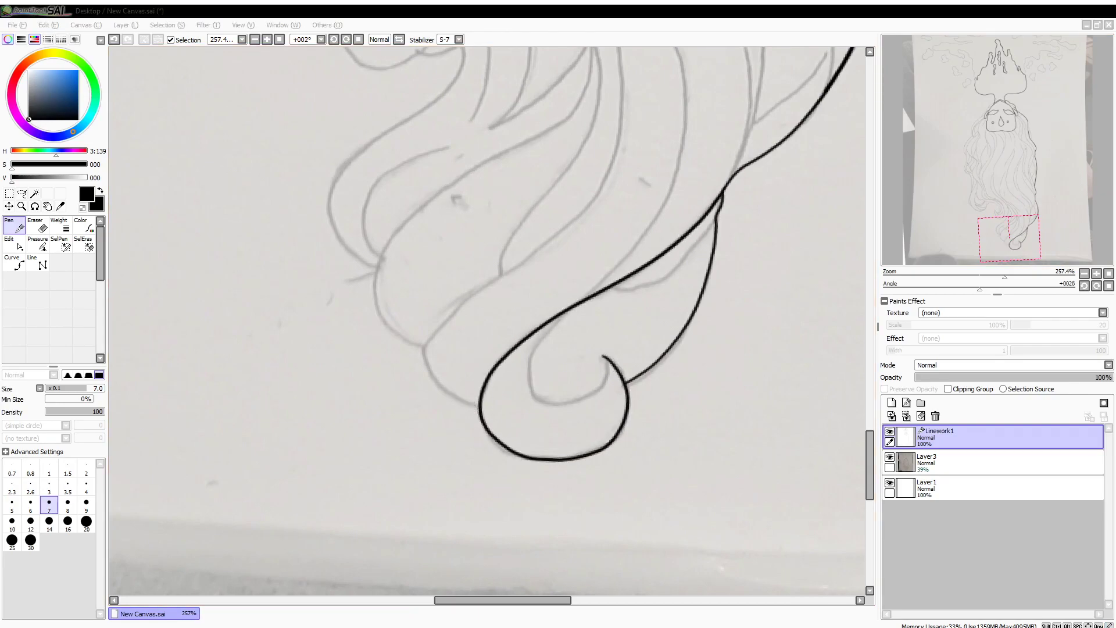
Step: Ink the wavy locks on the lower left of the hair, from the tip curl up to the hooked lock
{"action": "left_click_drag", "start_coordinate": [424, 346], "coordinate": [482, 407]}
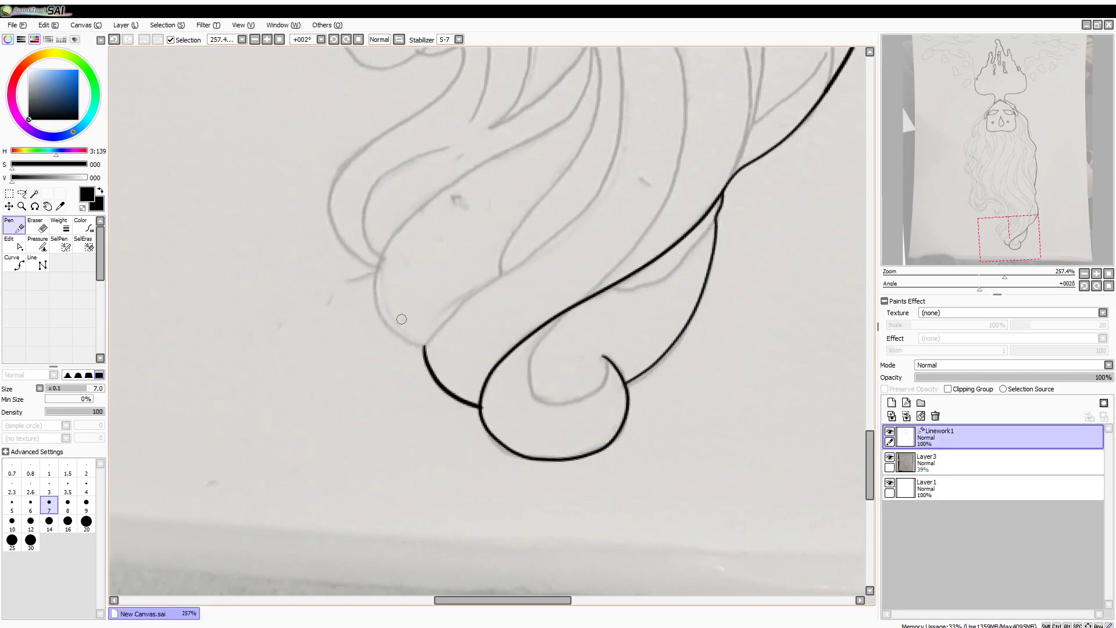
{"action": "mouse_move", "coordinate": [420, 343]}
{"action": "left_mouse_down"}
{"action": "mouse_move", "coordinate": [392, 333]}
{"action": "mouse_move", "coordinate": [375, 286]}
{"action": "mouse_move", "coordinate": [396, 235]}
{"action": "mouse_move", "coordinate": [437, 193]}
{"action": "left_mouse_up"}
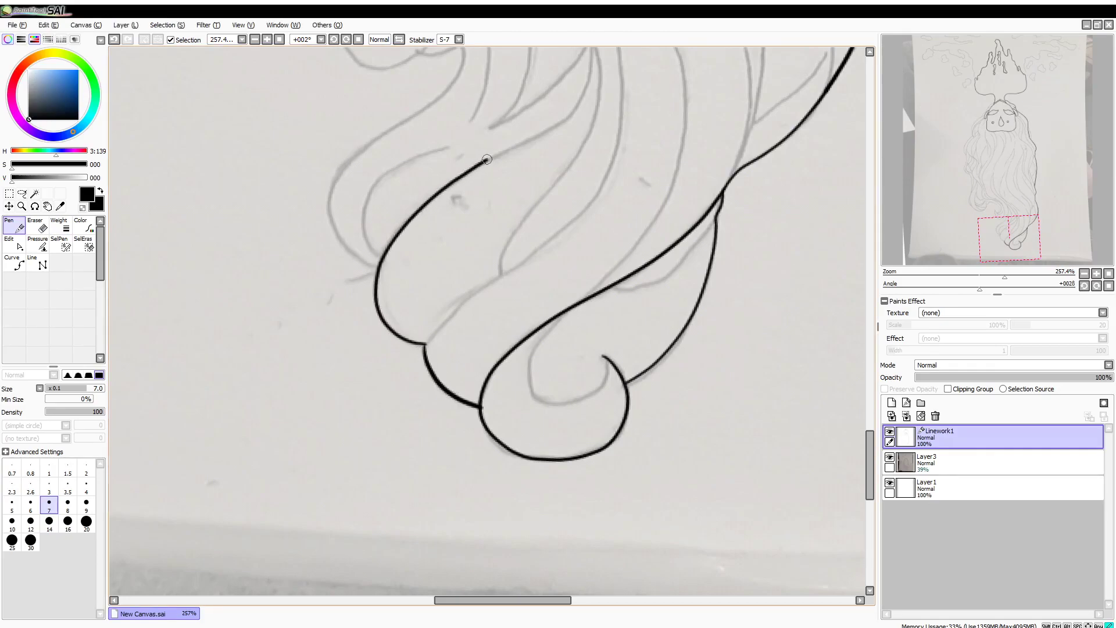
{"action": "left_click_drag", "start_coordinate": [563, 119], "coordinate": [593, 49]}
{"action": "mouse_move", "coordinate": [593, 49]}
{"action": "left_mouse_down"}
{"action": "mouse_move", "coordinate": [598, 223]}
{"action": "mouse_move", "coordinate": [491, 62]}
{"action": "left_mouse_up"}
{"action": "mouse_move", "coordinate": [384, 440]}
{"action": "left_mouse_down"}
{"action": "mouse_move", "coordinate": [349, 416]}
{"action": "mouse_move", "coordinate": [392, 295]}
{"action": "mouse_move", "coordinate": [466, 245]}
{"action": "mouse_move", "coordinate": [503, 160]}
{"action": "mouse_move", "coordinate": [486, 65]}
{"action": "left_mouse_up"}
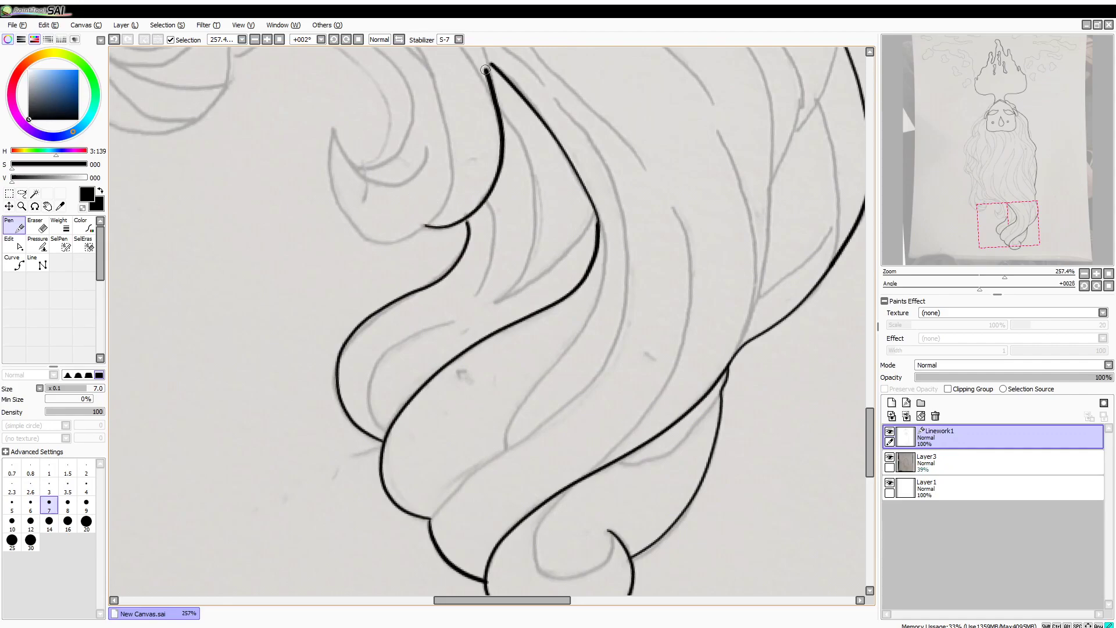
Step: Ink the hooked curl on the lower left of the hair and its upper edge
{"action": "mouse_move", "coordinate": [333, 129]}
{"action": "left_mouse_down"}
{"action": "mouse_move", "coordinate": [330, 187]}
{"action": "mouse_move", "coordinate": [418, 238]}
{"action": "mouse_move", "coordinate": [436, 93]}
{"action": "mouse_move", "coordinate": [425, 67]}
{"action": "left_mouse_up"}
{"action": "scroll", "coordinate": [400, 216], "scroll_direction": "up", "scroll_amount": 5}
{"action": "mouse_move", "coordinate": [333, 398]}
{"action": "left_mouse_down"}
{"action": "mouse_move", "coordinate": [375, 430]}
{"action": "mouse_move", "coordinate": [349, 326]}
{"action": "mouse_move", "coordinate": [266, 295]}
{"action": "left_mouse_up"}
Step: Ink the rounded lock left of the hooked curl and the outer hair contour rising from it
{"action": "left_click_drag", "start_coordinate": [997, 210], "coordinate": [976, 208]}
{"action": "scroll", "coordinate": [307, 197], "scroll_direction": "right", "scroll_amount": 1}
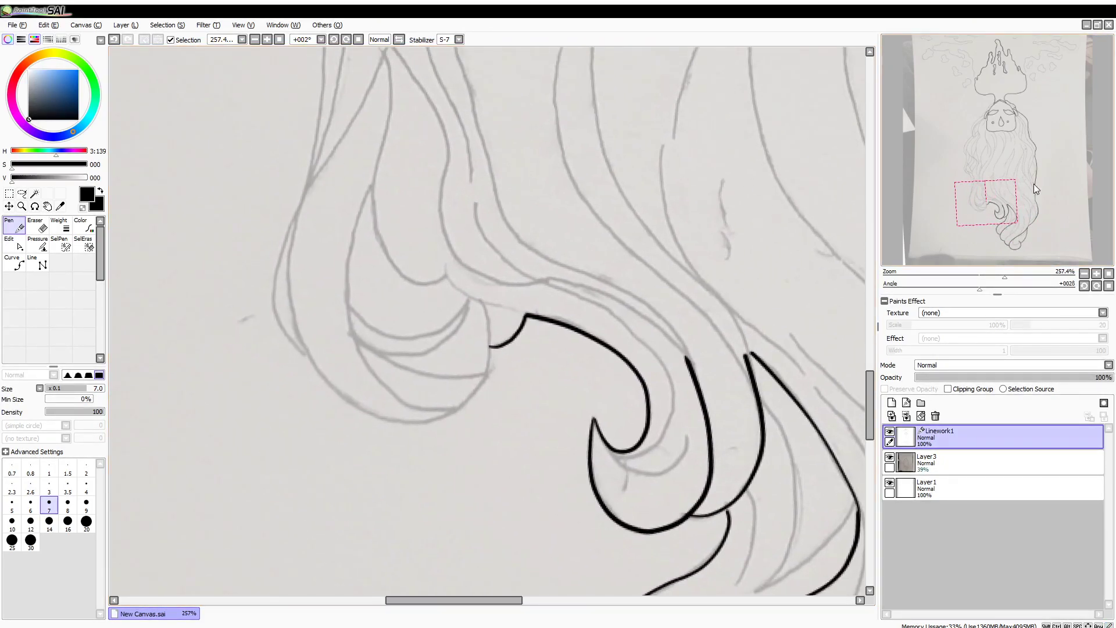
{"action": "scroll", "coordinate": [306, 197], "scroll_direction": "up", "scroll_amount": 4}
{"action": "mouse_move", "coordinate": [238, 99]}
{"action": "left_mouse_down"}
{"action": "mouse_move", "coordinate": [283, 187]}
{"action": "mouse_move", "coordinate": [272, 341]}
{"action": "mouse_move", "coordinate": [239, 478]}
{"action": "mouse_move", "coordinate": [274, 542]}
{"action": "left_mouse_up"}
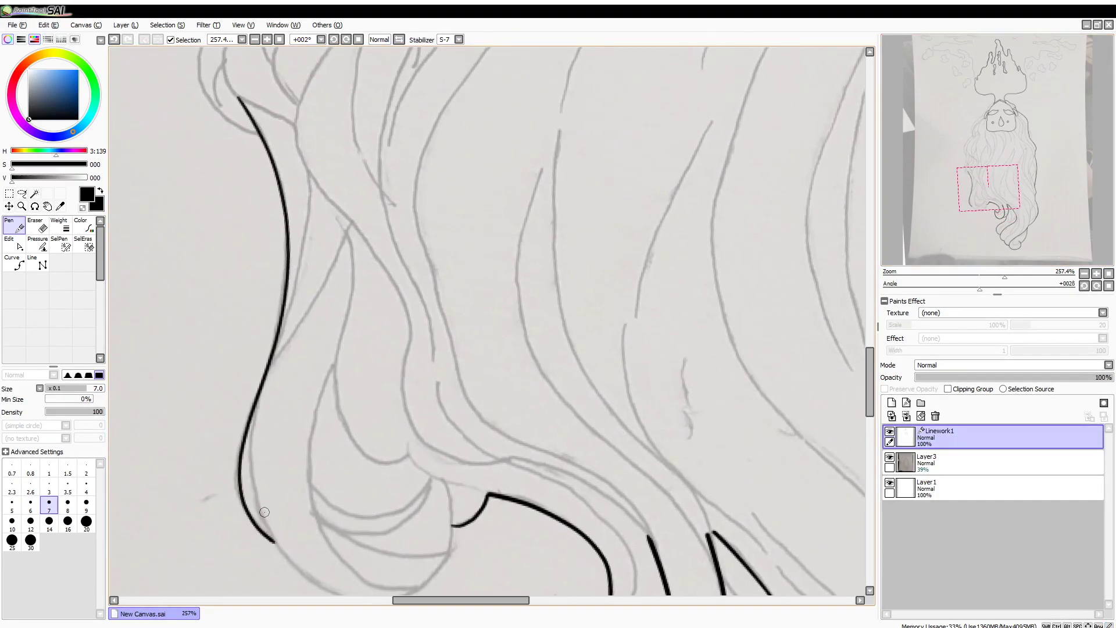
{"action": "mouse_move", "coordinate": [257, 401]}
{"action": "left_mouse_down"}
{"action": "mouse_move", "coordinate": [247, 507]}
{"action": "mouse_move", "coordinate": [299, 569]}
{"action": "mouse_move", "coordinate": [337, 592]}
{"action": "left_mouse_up"}
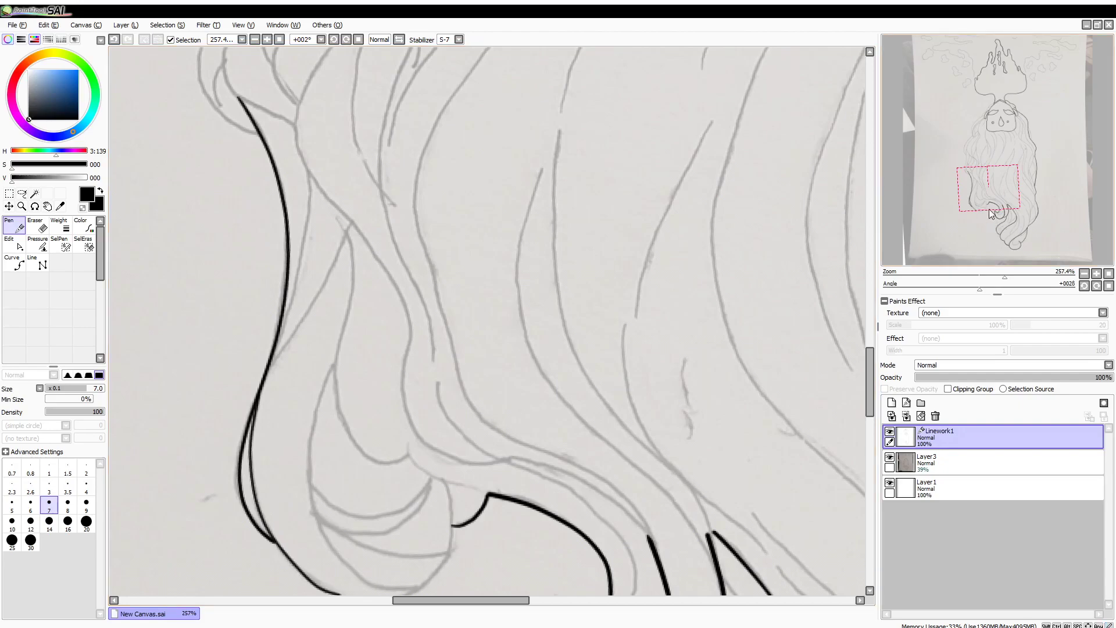
{"action": "scroll", "coordinate": [334, 526], "scroll_direction": "down", "scroll_amount": 2}
{"action": "mouse_move", "coordinate": [334, 526]}
{"action": "left_mouse_down"}
{"action": "mouse_move", "coordinate": [415, 533]}
{"action": "mouse_move", "coordinate": [460, 441]}
{"action": "mouse_move", "coordinate": [453, 415]}
{"action": "left_mouse_up"}
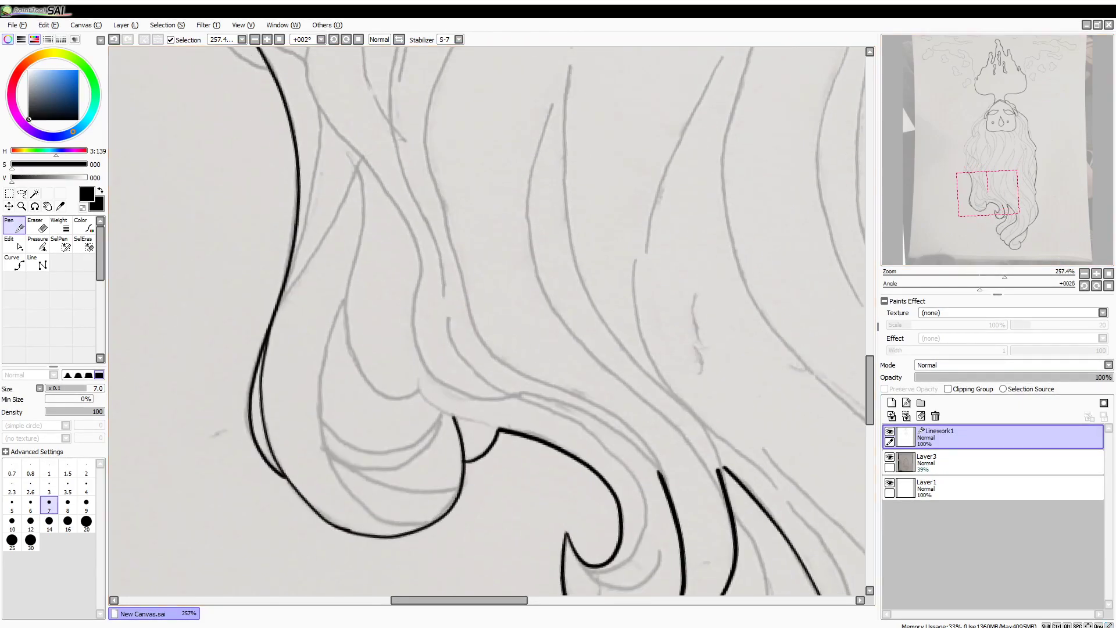
Step: Ink the left outer hair contour upward from the rounded lock to the end of the side braid
{"action": "left_click_drag", "start_coordinate": [1027, 205], "coordinate": [971, 154]}
{"action": "mouse_move", "coordinate": [425, 555]}
{"action": "left_mouse_down"}
{"action": "mouse_move", "coordinate": [392, 543]}
{"action": "mouse_move", "coordinate": [386, 403]}
{"action": "mouse_move", "coordinate": [406, 250]}
{"action": "mouse_move", "coordinate": [419, 239]}
{"action": "left_mouse_up"}
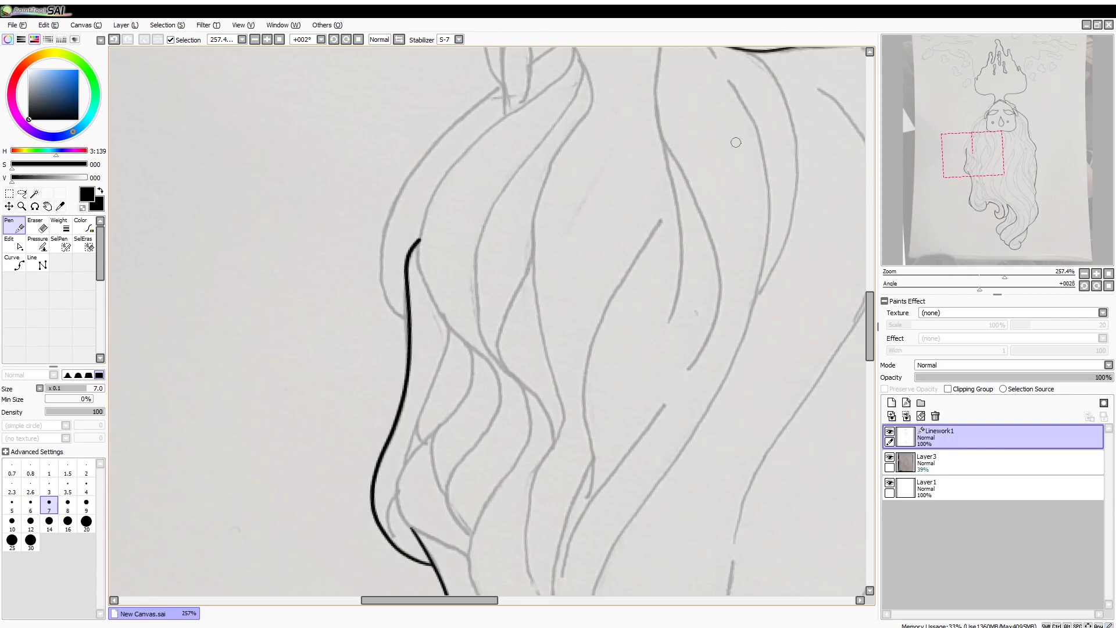
{"action": "left_click_drag", "start_coordinate": [974, 154], "coordinate": [974, 140]}
{"action": "mouse_move", "coordinate": [486, 259]}
{"action": "left_mouse_down"}
{"action": "mouse_move", "coordinate": [366, 428]}
{"action": "mouse_move", "coordinate": [392, 498]}
{"action": "left_mouse_up"}
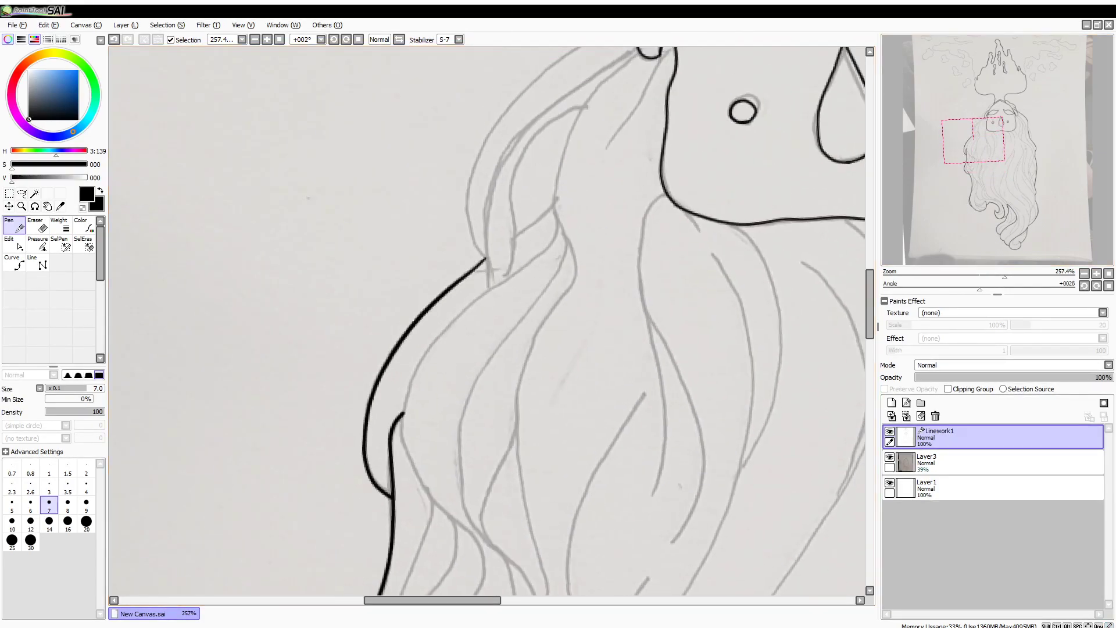
Step: Undo the first inner strand stroke below the left braid and redraw the strand along the sketch
{"action": "mouse_move", "coordinate": [552, 233]}
{"action": "left_mouse_down"}
{"action": "mouse_move", "coordinate": [453, 323]}
{"action": "mouse_move", "coordinate": [405, 485]}
{"action": "left_mouse_up"}
{"action": "key", "text": "ctrl+z"}
{"action": "mouse_move", "coordinate": [554, 205]}
{"action": "left_mouse_down"}
{"action": "mouse_move", "coordinate": [544, 243]}
{"action": "mouse_move", "coordinate": [437, 348]}
{"action": "mouse_move", "coordinate": [407, 485]}
{"action": "mouse_move", "coordinate": [475, 539]}
{"action": "mouse_move", "coordinate": [541, 274]}
{"action": "left_mouse_up"}
{"action": "mouse_move", "coordinate": [540, 273]}
{"action": "left_mouse_down"}
{"action": "mouse_move", "coordinate": [551, 293]}
{"action": "mouse_move", "coordinate": [529, 344]}
{"action": "left_mouse_up"}
Step: Ink the inner and outer edges of the left braid from the hair up to the neck
{"action": "left_click_drag", "start_coordinate": [913, 180], "coordinate": [919, 140]}
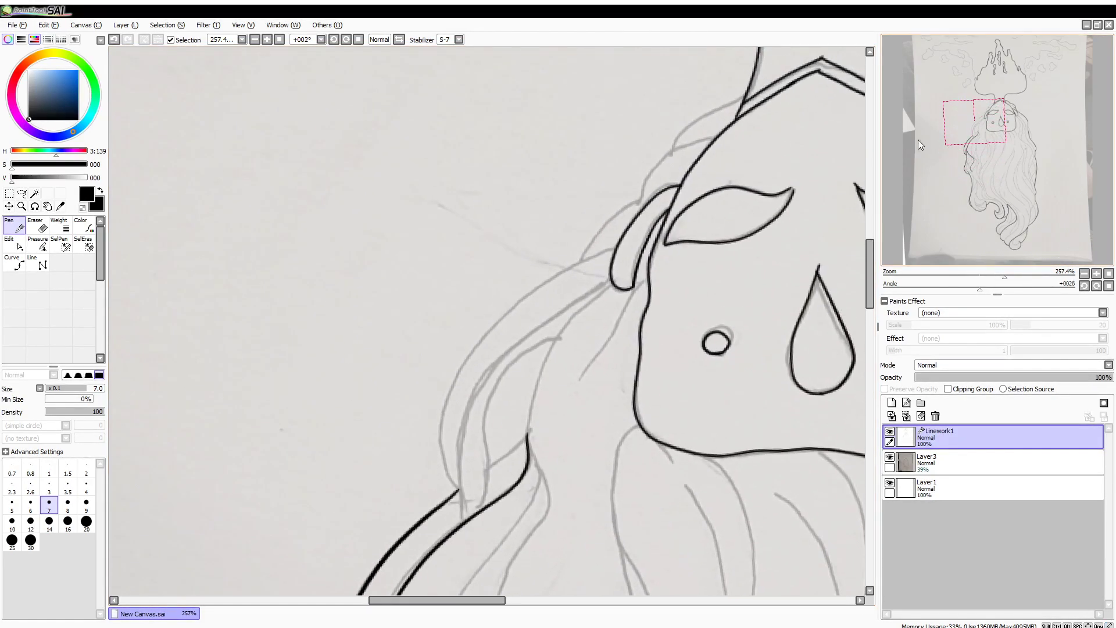
{"action": "left_click_drag", "start_coordinate": [487, 468], "coordinate": [526, 440]}
{"action": "mouse_move", "coordinate": [617, 282]}
{"action": "left_mouse_down"}
{"action": "mouse_move", "coordinate": [581, 308]}
{"action": "mouse_move", "coordinate": [527, 456]}
{"action": "left_mouse_up"}
{"action": "mouse_move", "coordinate": [456, 489]}
{"action": "left_mouse_down"}
{"action": "mouse_move", "coordinate": [441, 428]}
{"action": "mouse_move", "coordinate": [500, 323]}
{"action": "mouse_move", "coordinate": [586, 263]}
{"action": "mouse_move", "coordinate": [677, 146]}
{"action": "mouse_move", "coordinate": [740, 94]}
{"action": "left_mouse_up"}
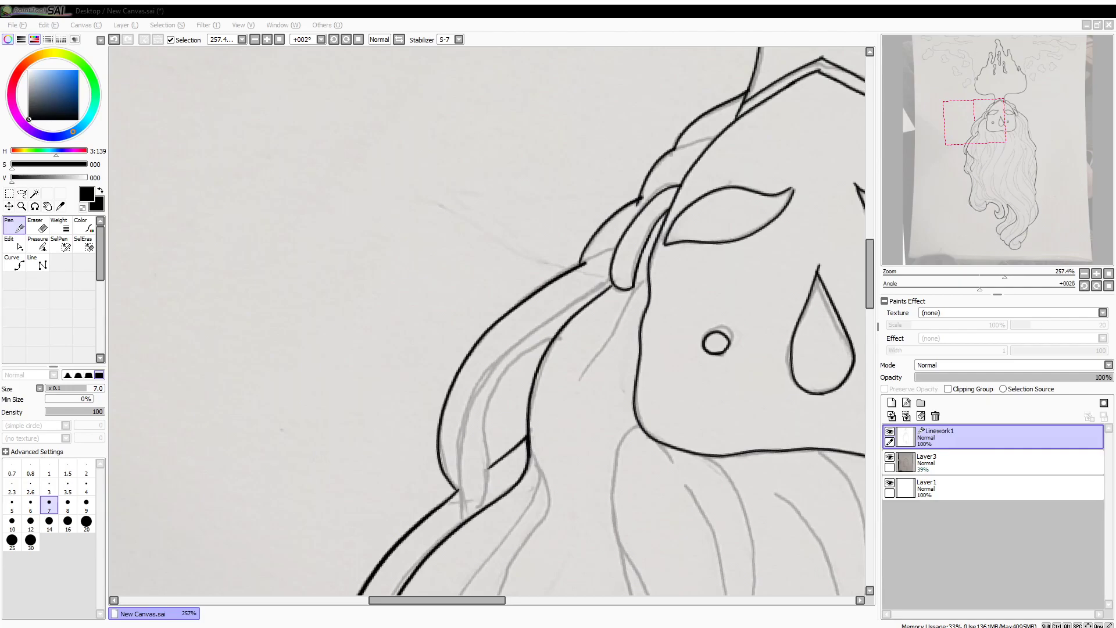
Step: Ink the long central strand running down to the locks and the strand starting at the face's lower left corner
{"action": "mouse_move", "coordinate": [999, 132]}
{"action": "left_mouse_down"}
{"action": "mouse_move", "coordinate": [1009, 123]}
{"action": "mouse_move", "coordinate": [1013, 223]}
{"action": "mouse_move", "coordinate": [1017, 194]}
{"action": "left_mouse_up"}
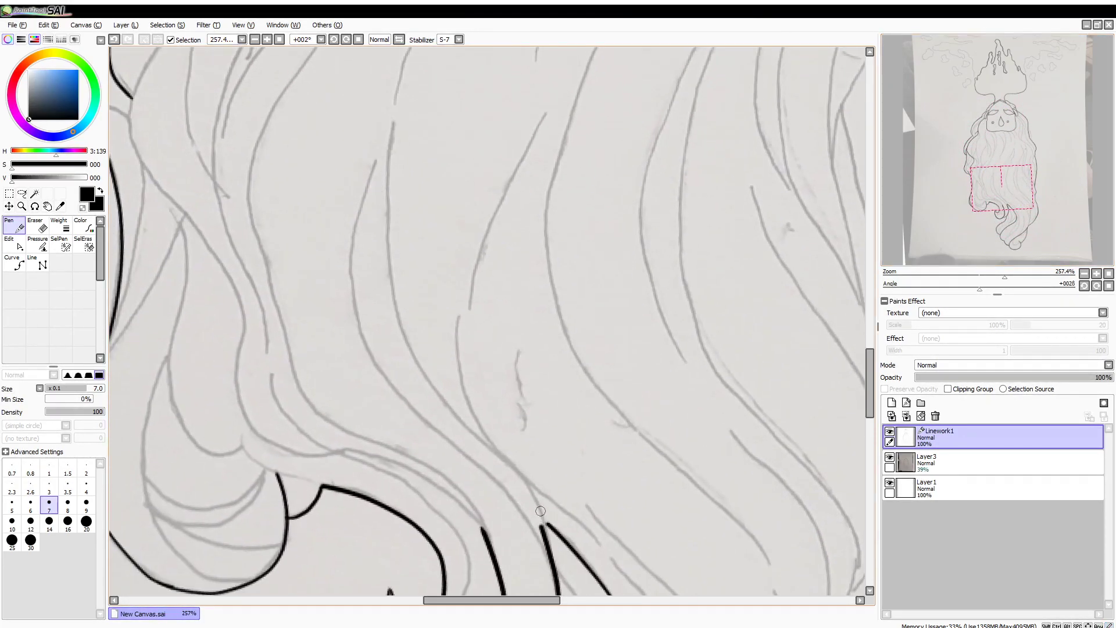
{"action": "mouse_move", "coordinate": [393, 122]}
{"action": "left_mouse_down"}
{"action": "mouse_move", "coordinate": [386, 235]}
{"action": "mouse_move", "coordinate": [442, 398]}
{"action": "mouse_move", "coordinate": [523, 479]}
{"action": "mouse_move", "coordinate": [553, 581]}
{"action": "left_mouse_up"}
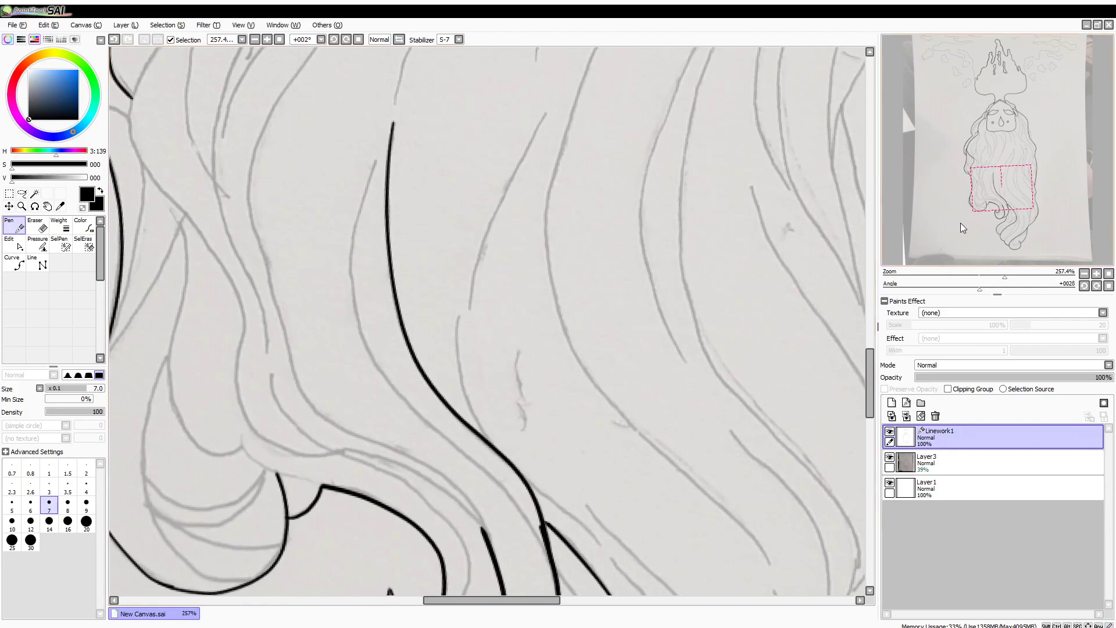
{"action": "left_click_drag", "start_coordinate": [991, 132], "coordinate": [988, 144]}
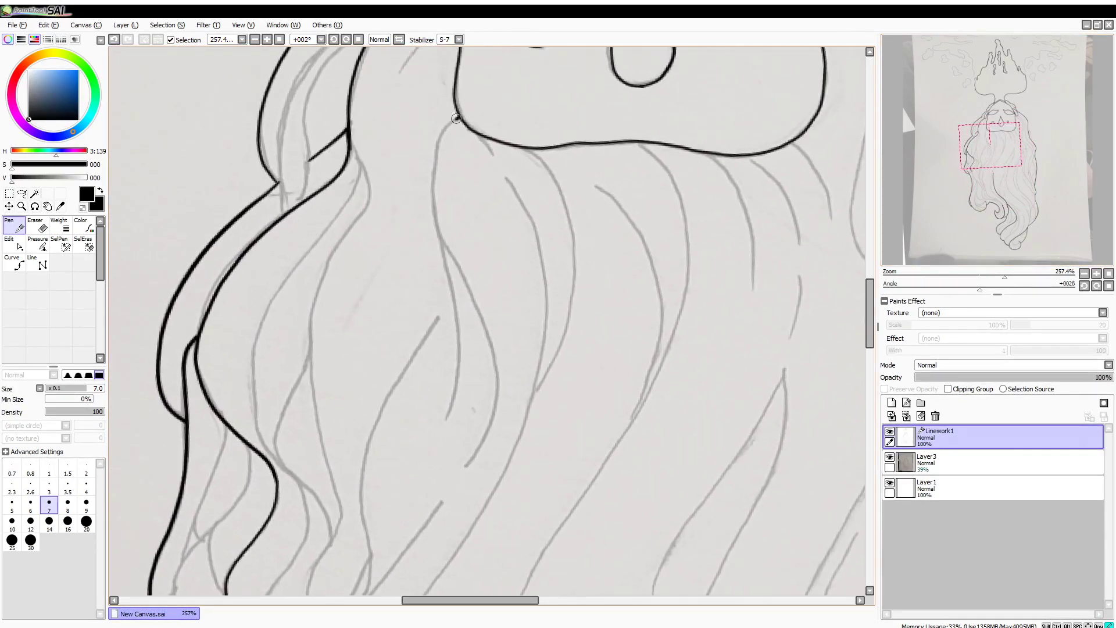
{"action": "mouse_move", "coordinate": [441, 236]}
{"action": "left_mouse_down"}
{"action": "mouse_move", "coordinate": [493, 349]}
{"action": "mouse_move", "coordinate": [464, 473]}
{"action": "left_mouse_up"}
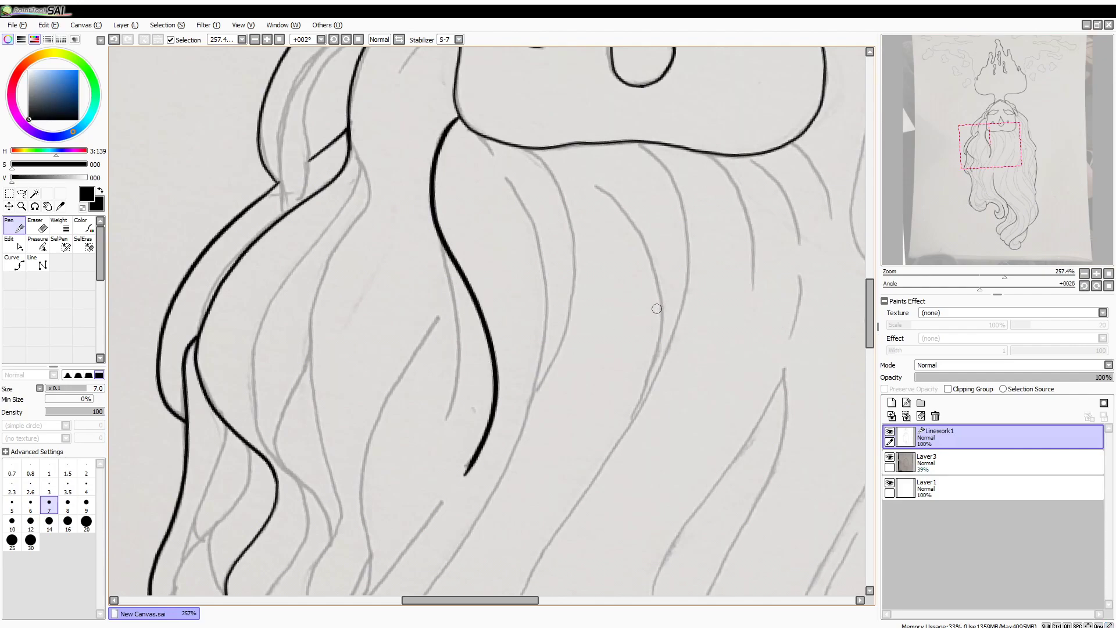
Step: Ink the long inner strand running down the left side of the hair from the base of the braid
{"action": "mouse_move", "coordinate": [351, 148]}
{"action": "left_mouse_down"}
{"action": "mouse_move", "coordinate": [320, 273]}
{"action": "mouse_move", "coordinate": [334, 480]}
{"action": "mouse_move", "coordinate": [307, 591]}
{"action": "left_mouse_up"}
{"action": "left_click_drag", "start_coordinate": [1000, 159], "coordinate": [998, 173]}
{"action": "left_click_drag", "start_coordinate": [327, 358], "coordinate": [353, 486]}
Step: Ink the long inner strand down the right side of the lower hair to the tip curl
{"action": "left_click_drag", "start_coordinate": [992, 169], "coordinate": [991, 155]}
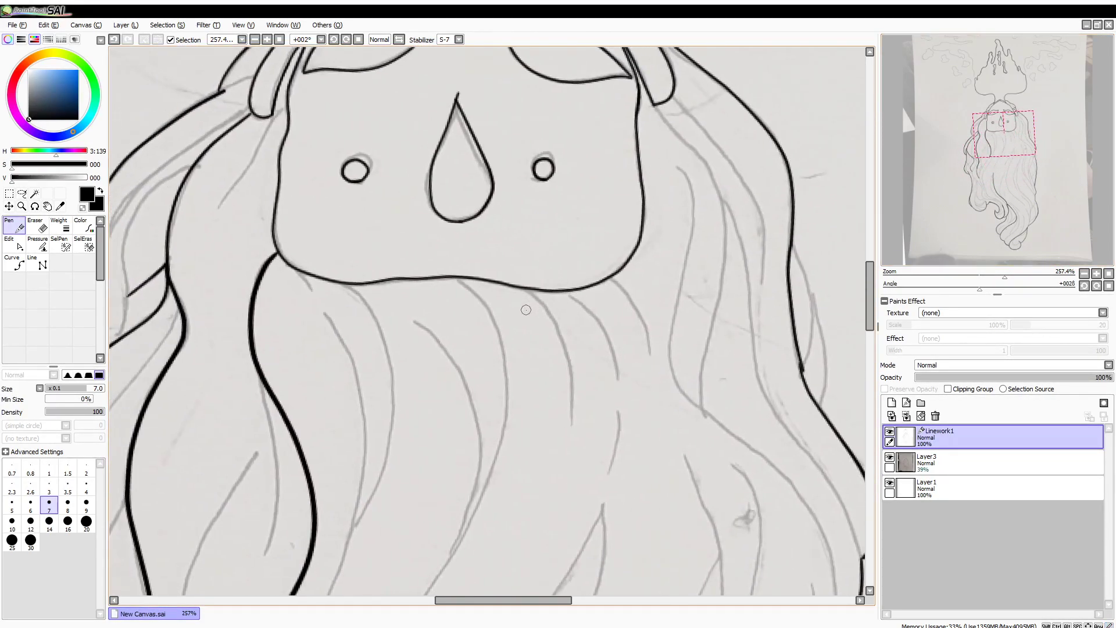
{"action": "left_click_drag", "start_coordinate": [991, 142], "coordinate": [999, 218]}
{"action": "mouse_move", "coordinate": [627, 88]}
{"action": "left_mouse_down"}
{"action": "mouse_move", "coordinate": [697, 167]}
{"action": "mouse_move", "coordinate": [728, 254]}
{"action": "mouse_move", "coordinate": [716, 366]}
{"action": "mouse_move", "coordinate": [678, 483]}
{"action": "left_mouse_up"}
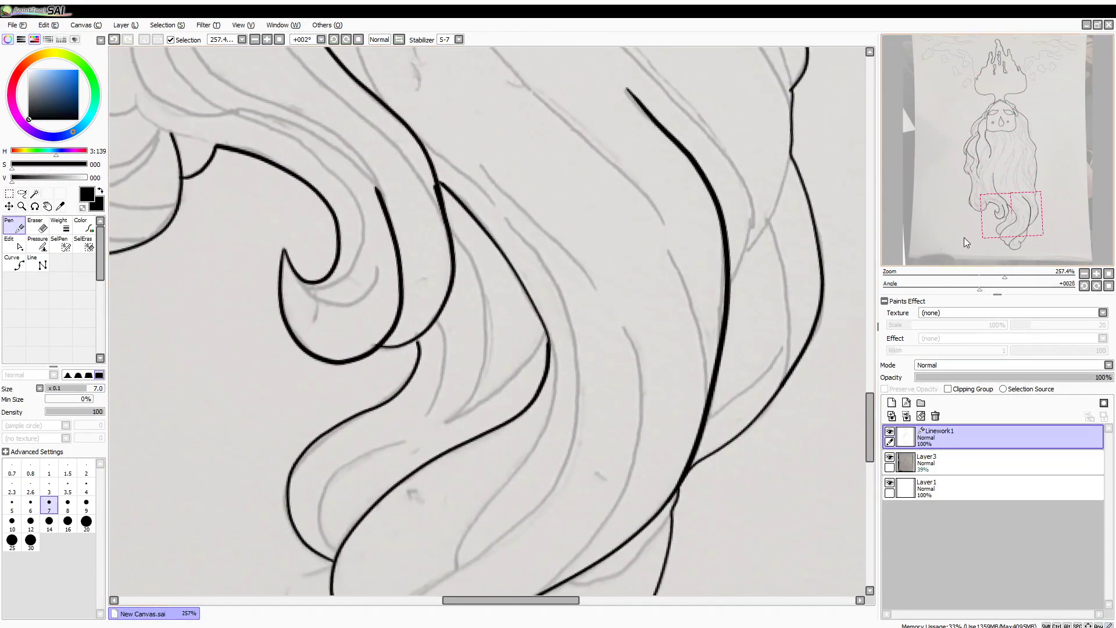
Step: Set the Pen size to 4, ink the inner braid lines on both sides of the jaw, and set the size to 3
{"action": "mouse_move", "coordinate": [958, 241]}
{"action": "left_mouse_down"}
{"action": "mouse_move", "coordinate": [992, 150]}
{"action": "mouse_move", "coordinate": [976, 100]}
{"action": "mouse_move", "coordinate": [978, 168]}
{"action": "mouse_move", "coordinate": [961, 124]}
{"action": "mouse_move", "coordinate": [960, 134]}
{"action": "mouse_move", "coordinate": [977, 125]}
{"action": "left_mouse_up"}
{"action": "left_click", "coordinate": [84, 483]}
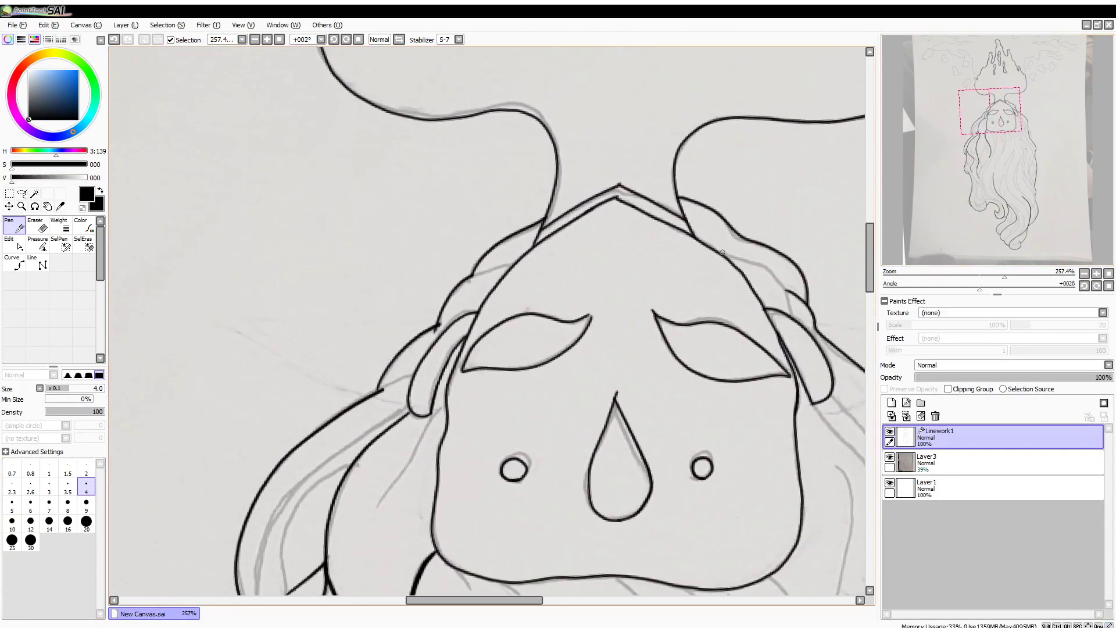
{"action": "left_click", "coordinate": [57, 490]}
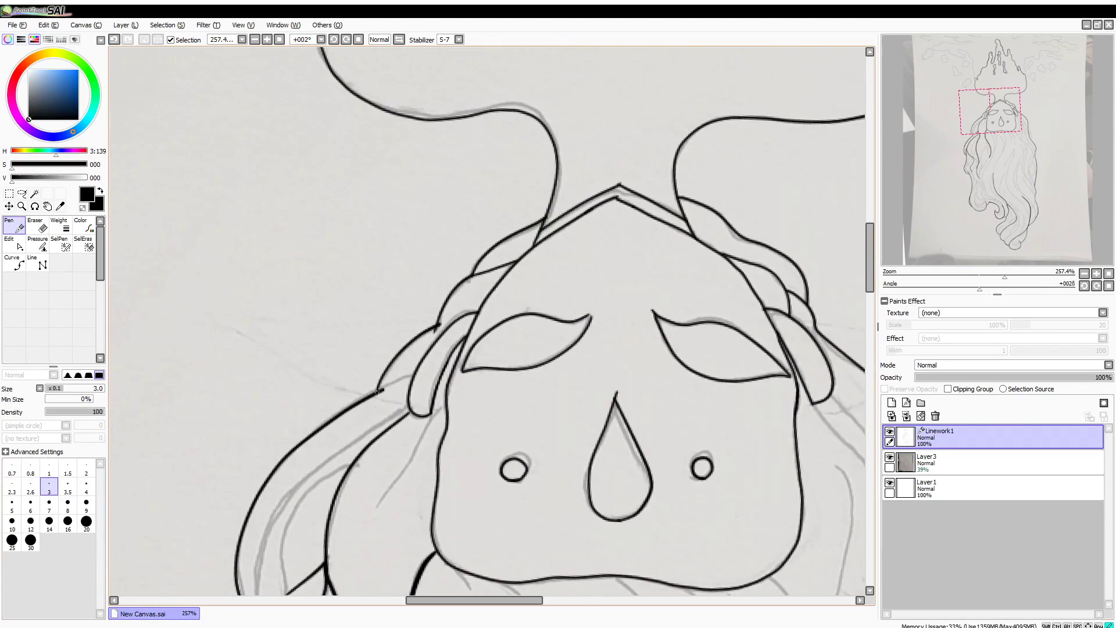
Step: Ink the inner strands beside the left braid and the long thin strand curving down from below it
{"action": "mouse_move", "coordinate": [432, 420]}
{"action": "left_mouse_down"}
{"action": "mouse_move", "coordinate": [367, 531]}
{"action": "mouse_move", "coordinate": [404, 534]}
{"action": "mouse_move", "coordinate": [602, 342]}
{"action": "left_mouse_up"}
{"action": "mouse_move", "coordinate": [508, 402]}
{"action": "left_mouse_down"}
{"action": "mouse_move", "coordinate": [523, 283]}
{"action": "mouse_move", "coordinate": [578, 240]}
{"action": "left_mouse_up"}
{"action": "mouse_move", "coordinate": [480, 431]}
{"action": "left_mouse_down"}
{"action": "mouse_move", "coordinate": [486, 322]}
{"action": "mouse_move", "coordinate": [555, 235]}
{"action": "mouse_move", "coordinate": [631, 187]}
{"action": "left_mouse_up"}
{"action": "left_click_drag", "start_coordinate": [591, 247], "coordinate": [578, 64]}
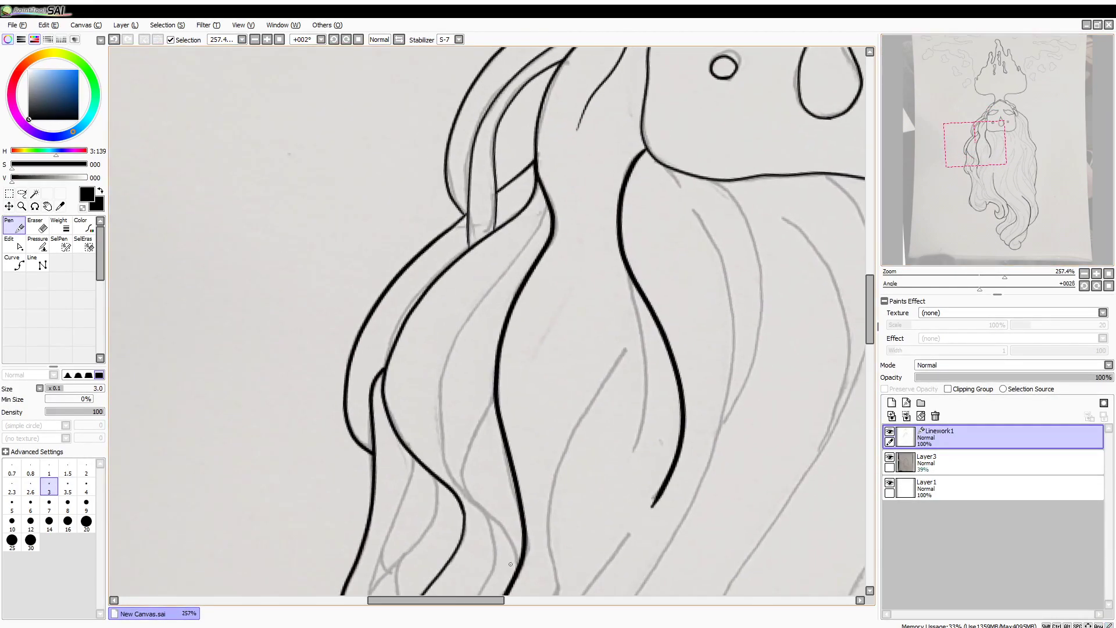
{"action": "mouse_move", "coordinate": [512, 549]}
{"action": "left_mouse_down"}
{"action": "mouse_move", "coordinate": [440, 437]}
{"action": "mouse_move", "coordinate": [546, 208]}
{"action": "left_mouse_up"}
{"action": "left_click_drag", "start_coordinate": [968, 156], "coordinate": [963, 171]}
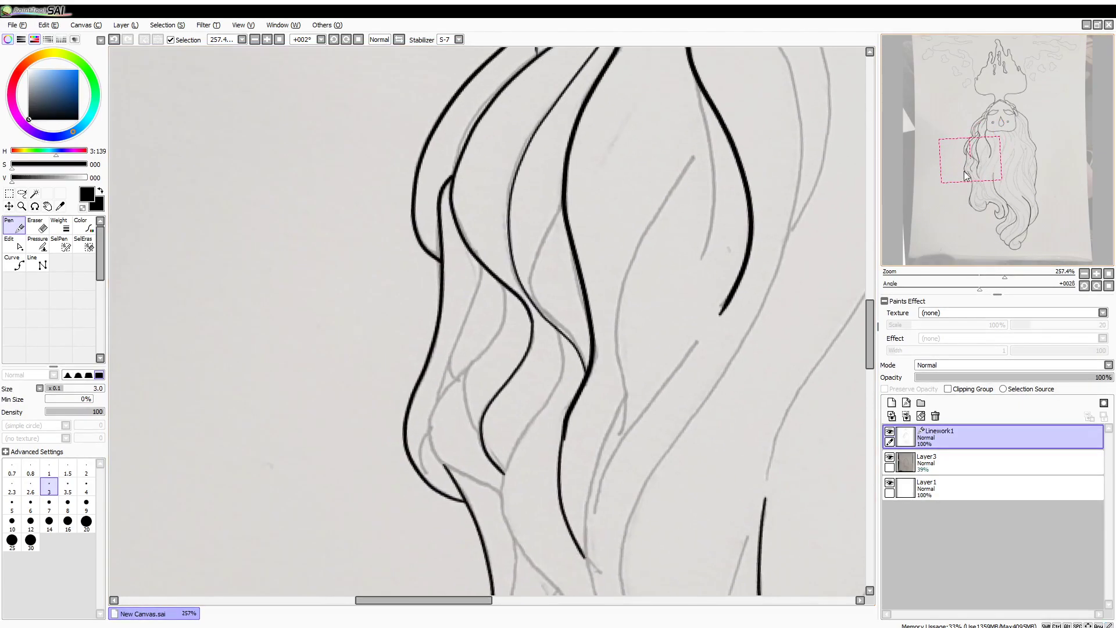
Step: Ink the short crossing strands filling the middle of the hair's left side
{"action": "mouse_move", "coordinate": [549, 324]}
{"action": "left_mouse_down"}
{"action": "mouse_move", "coordinate": [530, 244]}
{"action": "mouse_move", "coordinate": [561, 202]}
{"action": "left_mouse_up"}
{"action": "left_click_drag", "start_coordinate": [985, 172], "coordinate": [978, 182]}
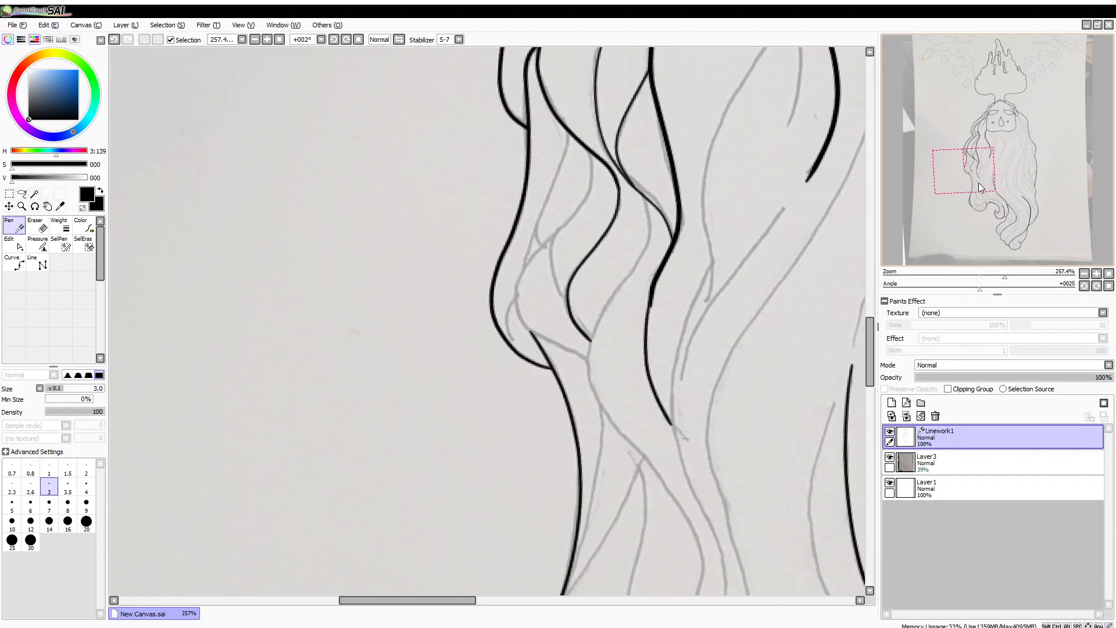
{"action": "mouse_move", "coordinate": [565, 300]}
{"action": "left_mouse_down"}
{"action": "mouse_move", "coordinate": [561, 215]}
{"action": "mouse_move", "coordinate": [592, 153]}
{"action": "left_mouse_up"}
{"action": "mouse_move", "coordinate": [643, 198]}
{"action": "left_mouse_down"}
{"action": "mouse_move", "coordinate": [647, 223]}
{"action": "mouse_move", "coordinate": [587, 353]}
{"action": "mouse_move", "coordinate": [612, 425]}
{"action": "mouse_move", "coordinate": [690, 533]}
{"action": "mouse_move", "coordinate": [698, 592]}
{"action": "left_mouse_up"}
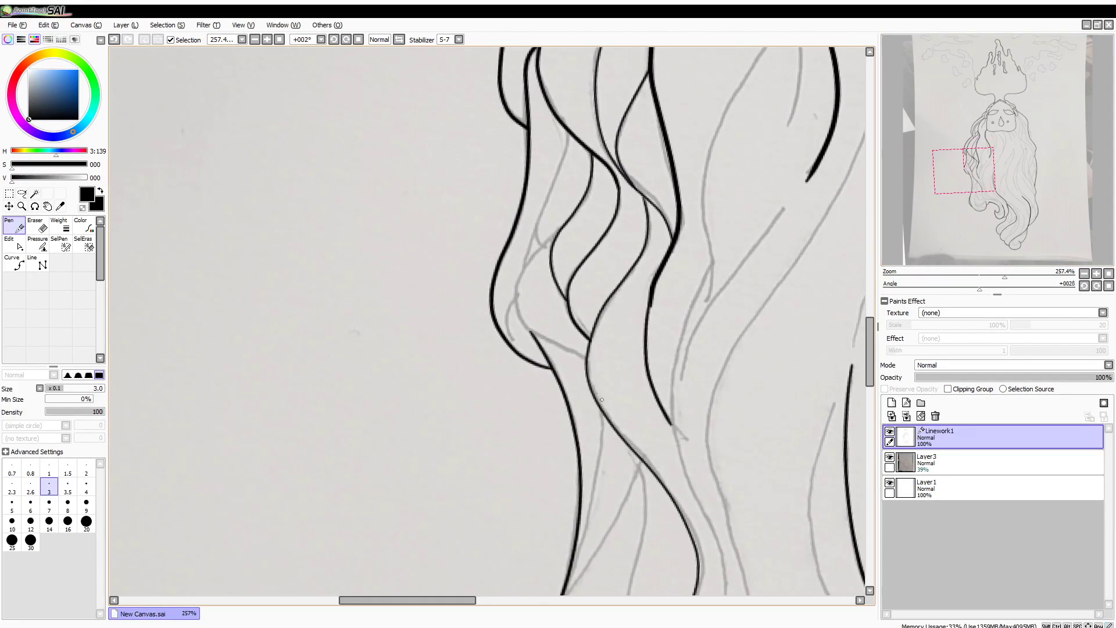
{"action": "mouse_move", "coordinate": [583, 359]}
{"action": "left_mouse_down"}
{"action": "mouse_move", "coordinate": [518, 289]}
{"action": "mouse_move", "coordinate": [580, 207]}
{"action": "left_mouse_up"}
{"action": "mouse_move", "coordinate": [543, 245]}
{"action": "left_mouse_down"}
{"action": "mouse_move", "coordinate": [541, 207]}
{"action": "mouse_move", "coordinate": [569, 133]}
{"action": "left_mouse_up"}
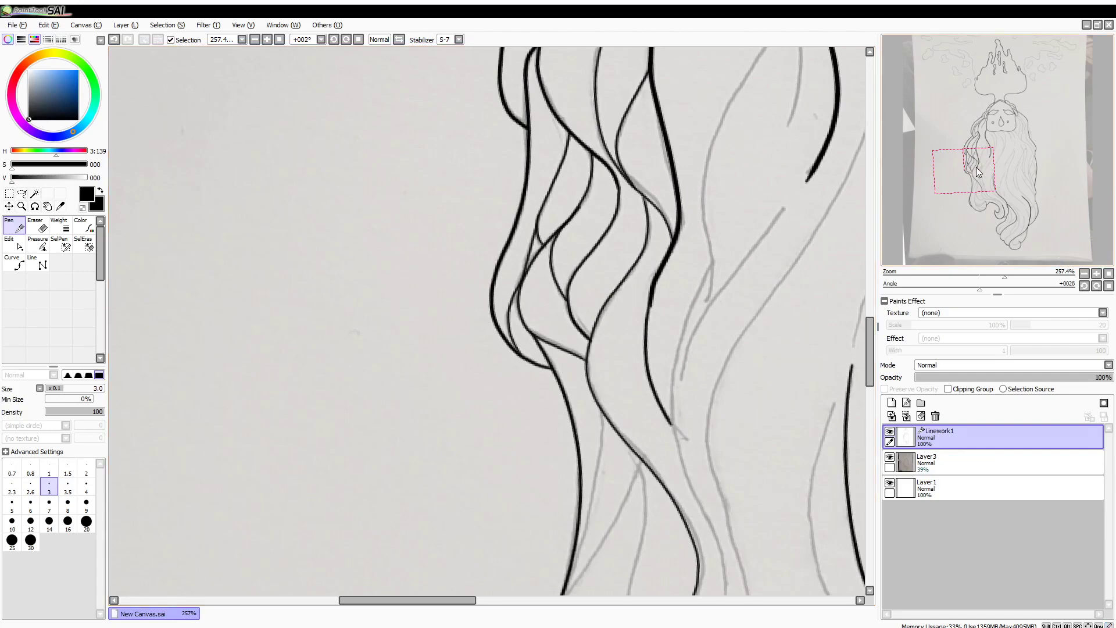
Step: Ink the strands between the left hair cluster and the beard, running down toward the lower left lock
{"action": "left_click_drag", "start_coordinate": [974, 165], "coordinate": [986, 156]}
{"action": "mouse_move", "coordinate": [607, 133]}
{"action": "left_mouse_down"}
{"action": "mouse_move", "coordinate": [624, 235]}
{"action": "mouse_move", "coordinate": [608, 324]}
{"action": "left_mouse_up"}
{"action": "mouse_move", "coordinate": [507, 567]}
{"action": "left_mouse_down"}
{"action": "mouse_move", "coordinate": [520, 512]}
{"action": "mouse_move", "coordinate": [607, 384]}
{"action": "left_mouse_up"}
{"action": "mouse_move", "coordinate": [606, 209]}
{"action": "left_mouse_down"}
{"action": "mouse_move", "coordinate": [581, 247]}
{"action": "mouse_move", "coordinate": [523, 427]}
{"action": "mouse_move", "coordinate": [526, 485]}
{"action": "left_mouse_up"}
{"action": "left_click_drag", "start_coordinate": [974, 168], "coordinate": [966, 187]}
{"action": "mouse_move", "coordinate": [661, 541]}
{"action": "left_mouse_down"}
{"action": "mouse_move", "coordinate": [630, 442]}
{"action": "mouse_move", "coordinate": [622, 270]}
{"action": "mouse_move", "coordinate": [641, 219]}
{"action": "left_mouse_up"}
{"action": "mouse_move", "coordinate": [967, 177]}
{"action": "left_mouse_down"}
{"action": "mouse_move", "coordinate": [961, 155]}
{"action": "mouse_move", "coordinate": [958, 176]}
{"action": "left_mouse_up"}
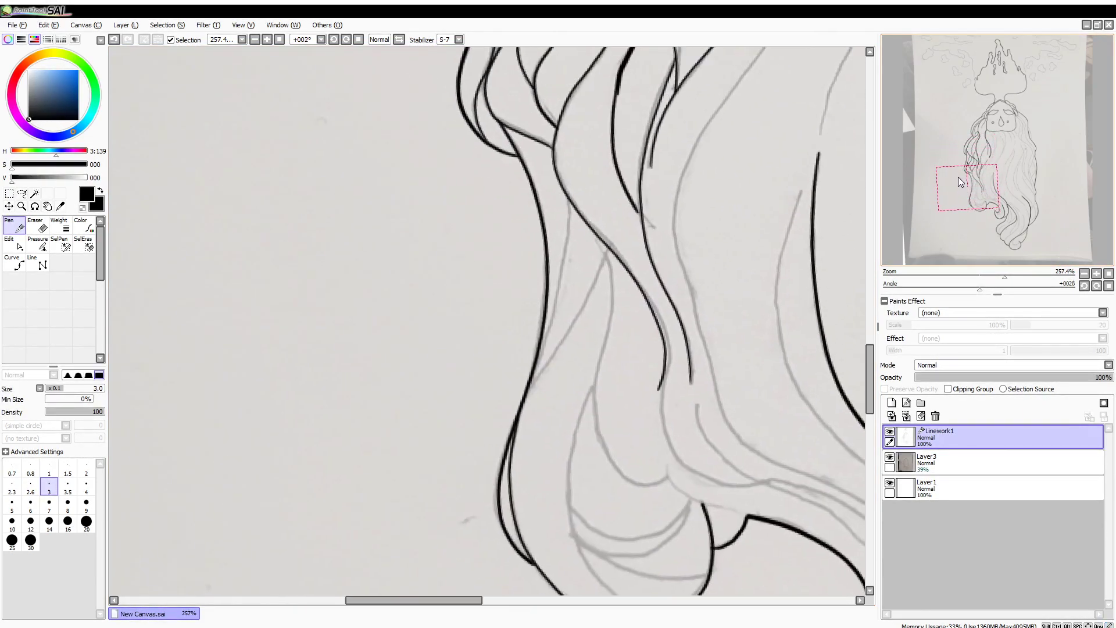
Step: Ink the thin strands forking down into the rounded lower left lock
{"action": "left_click_drag", "start_coordinate": [526, 390], "coordinate": [601, 241]}
{"action": "left_click_drag", "start_coordinate": [541, 339], "coordinate": [567, 197]}
{"action": "mouse_move", "coordinate": [610, 285]}
{"action": "left_mouse_down"}
{"action": "mouse_move", "coordinate": [594, 433]}
{"action": "mouse_move", "coordinate": [666, 476]}
{"action": "left_mouse_up"}
{"action": "left_click_drag", "start_coordinate": [1011, 228], "coordinate": [1020, 238]}
Step: Ink the nested curves inside the rounded lower left lock and the line joining it to the curled lock
{"action": "mouse_move", "coordinate": [492, 247]}
{"action": "left_mouse_down"}
{"action": "mouse_move", "coordinate": [465, 343]}
{"action": "mouse_move", "coordinate": [562, 481]}
{"action": "left_mouse_up"}
{"action": "mouse_move", "coordinate": [470, 386]}
{"action": "left_mouse_down"}
{"action": "mouse_move", "coordinate": [536, 413]}
{"action": "mouse_move", "coordinate": [590, 361]}
{"action": "left_mouse_up"}
{"action": "mouse_move", "coordinate": [482, 386]}
{"action": "left_mouse_down"}
{"action": "mouse_move", "coordinate": [538, 398]}
{"action": "mouse_move", "coordinate": [585, 365]}
{"action": "left_mouse_up"}
{"action": "mouse_move", "coordinate": [496, 417]}
{"action": "left_mouse_down"}
{"action": "mouse_move", "coordinate": [579, 441]}
{"action": "mouse_move", "coordinate": [608, 423]}
{"action": "left_mouse_up"}
{"action": "mouse_move", "coordinate": [551, 306]}
{"action": "left_mouse_down"}
{"action": "mouse_move", "coordinate": [588, 360]}
{"action": "mouse_move", "coordinate": [645, 379]}
{"action": "left_mouse_up"}
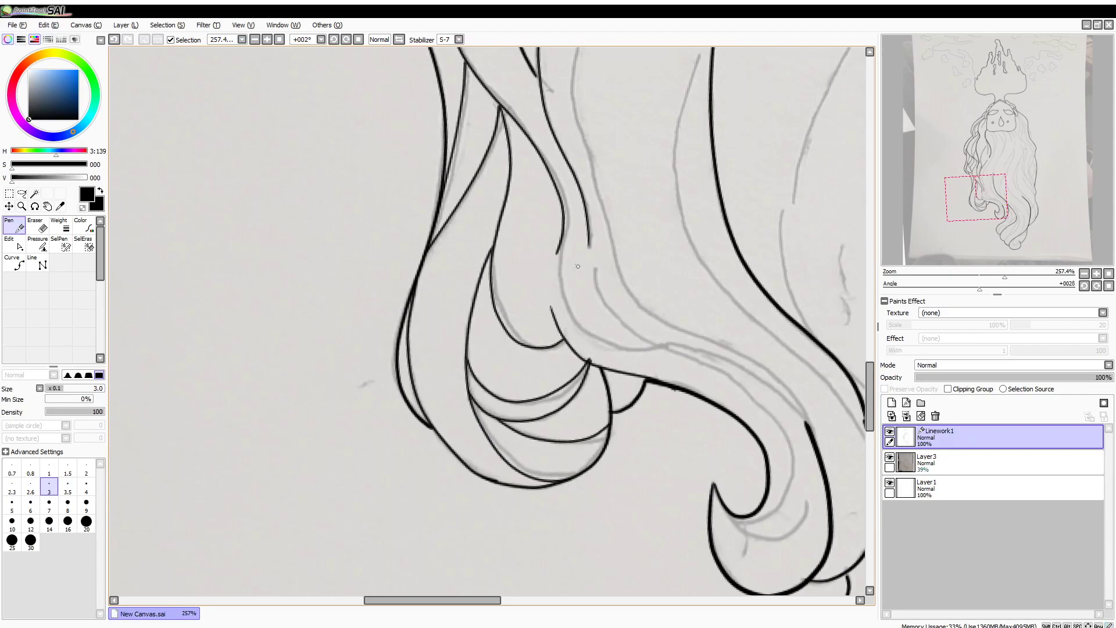
Step: Ink the two strands sweeping into the curled lock and the short curve inside its hook
{"action": "mouse_move", "coordinate": [558, 266]}
{"action": "left_mouse_down"}
{"action": "mouse_move", "coordinate": [584, 333]}
{"action": "mouse_move", "coordinate": [696, 353]}
{"action": "mouse_move", "coordinate": [790, 407]}
{"action": "left_mouse_up"}
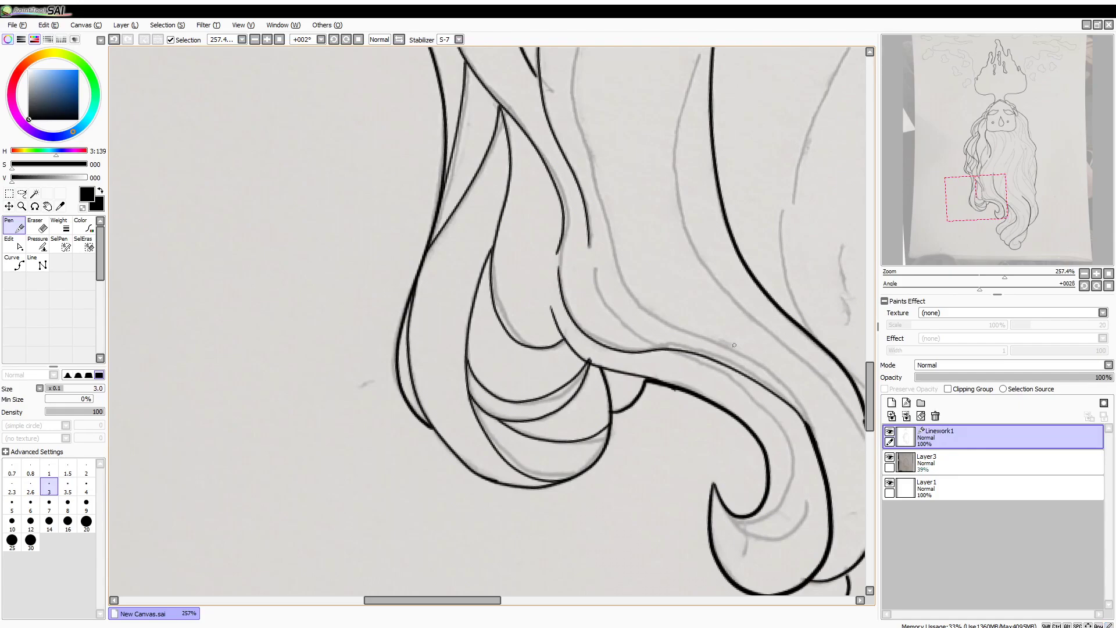
{"action": "mouse_move", "coordinate": [595, 284]}
{"action": "left_mouse_down"}
{"action": "mouse_move", "coordinate": [727, 381]}
{"action": "mouse_move", "coordinate": [782, 486]}
{"action": "mouse_move", "coordinate": [716, 499]}
{"action": "left_mouse_up"}
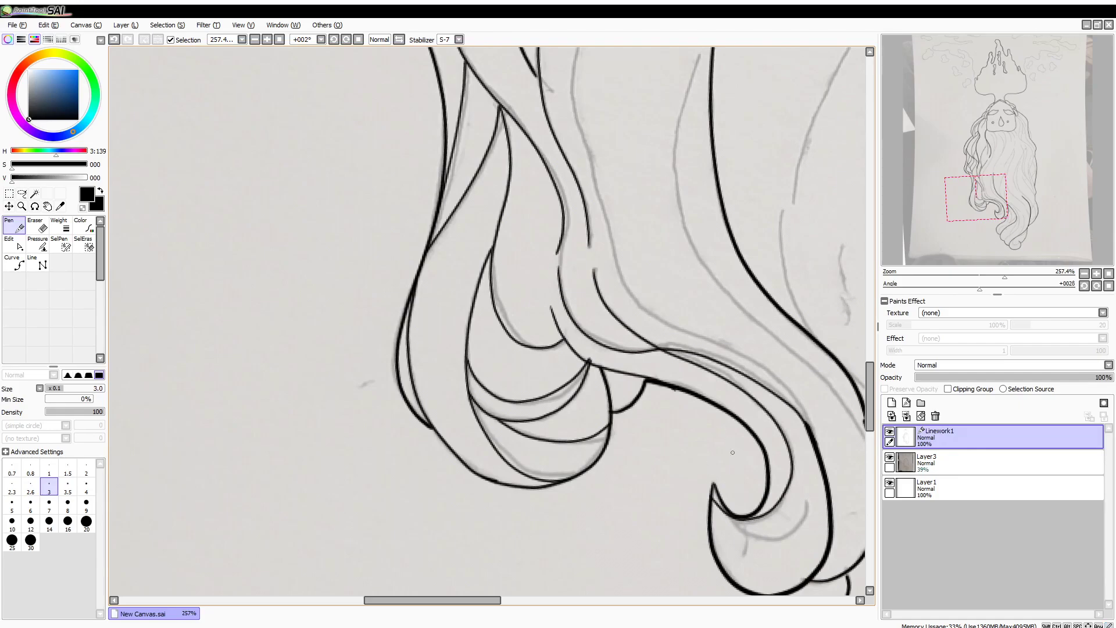
{"action": "left_click_drag", "start_coordinate": [754, 540], "coordinate": [807, 501]}
{"action": "mouse_move", "coordinate": [989, 203]}
{"action": "left_mouse_down"}
{"action": "mouse_move", "coordinate": [1003, 176]}
{"action": "mouse_move", "coordinate": [991, 203]}
{"action": "left_mouse_up"}
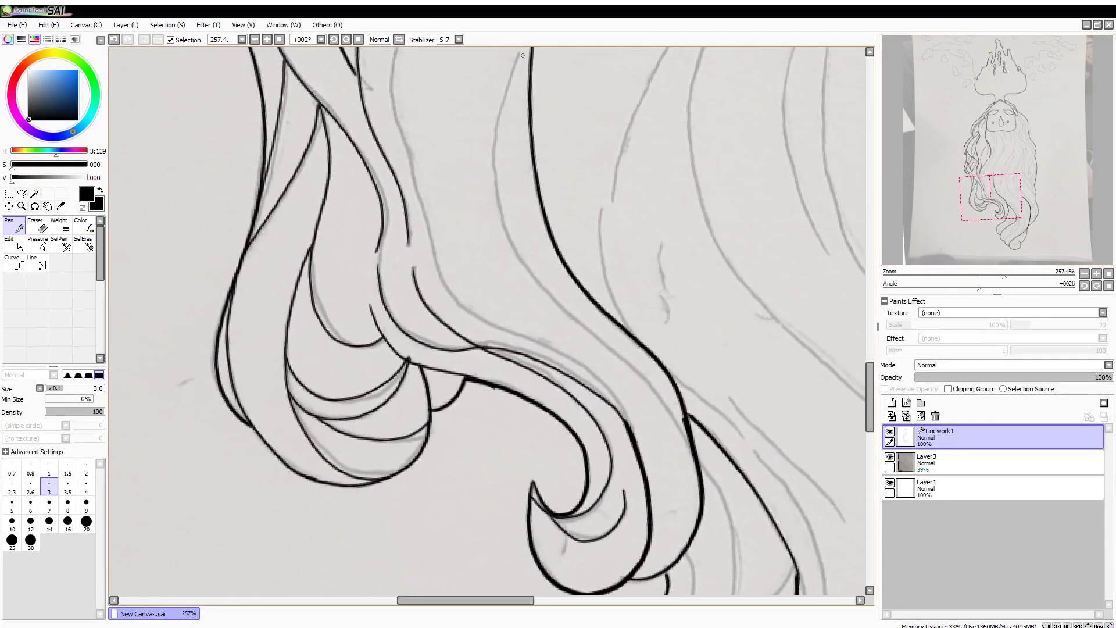
Step: Ink the long strand flowing into the lock beside the curl and the strands descending from the face's lower left corner
{"action": "mouse_move", "coordinate": [520, 54]}
{"action": "left_mouse_down"}
{"action": "mouse_move", "coordinate": [490, 171]}
{"action": "mouse_move", "coordinate": [520, 259]}
{"action": "mouse_move", "coordinate": [632, 372]}
{"action": "mouse_move", "coordinate": [694, 465]}
{"action": "left_mouse_up"}
{"action": "left_click_drag", "start_coordinate": [988, 185], "coordinate": [987, 131]}
{"action": "left_click_drag", "start_coordinate": [448, 176], "coordinate": [487, 225]}
{"action": "left_click_drag", "start_coordinate": [512, 267], "coordinate": [533, 373]}
{"action": "left_click_drag", "start_coordinate": [514, 483], "coordinate": [456, 591]}
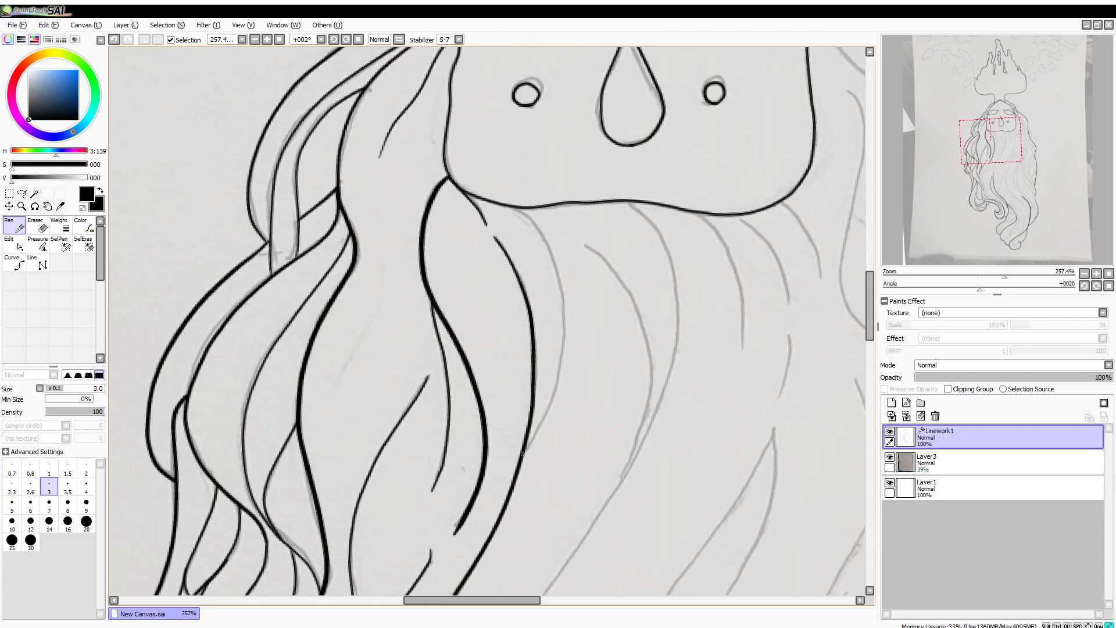
{"action": "mouse_move", "coordinate": [558, 370]}
{"action": "left_mouse_down"}
{"action": "mouse_move", "coordinate": [562, 310]}
{"action": "mouse_move", "coordinate": [519, 208]}
{"action": "left_mouse_up"}
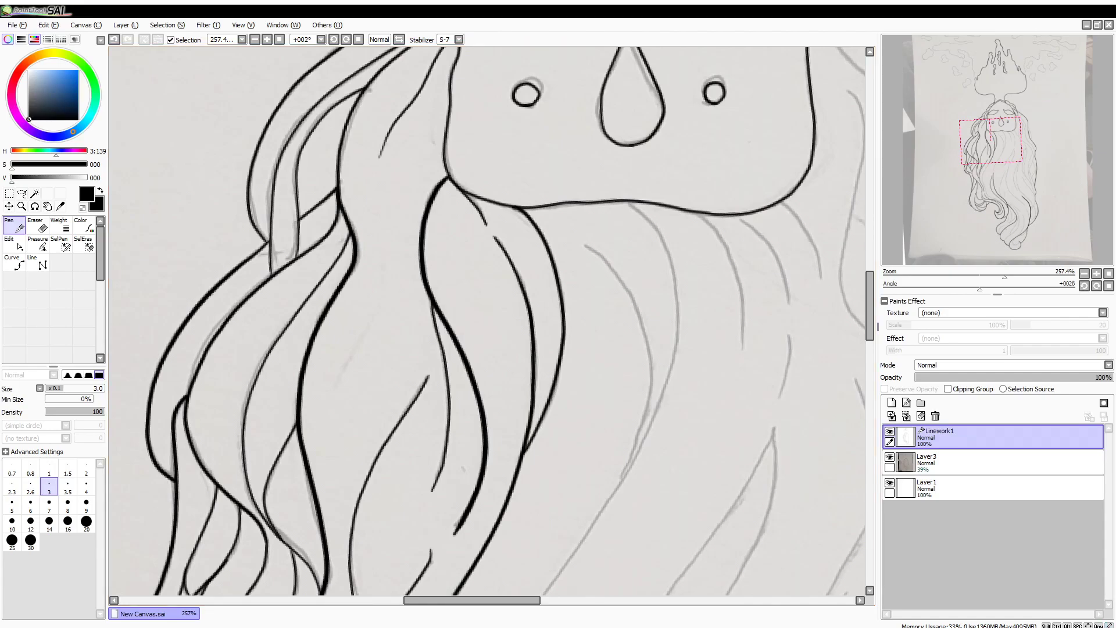
Step: Ink the strand sweeping into the outer edge of the curled lock and the short strand merging with the one beside it
{"action": "left_click_drag", "start_coordinate": [990, 140], "coordinate": [989, 179]}
{"action": "mouse_move", "coordinate": [484, 155]}
{"action": "left_mouse_down"}
{"action": "mouse_move", "coordinate": [407, 294]}
{"action": "mouse_move", "coordinate": [433, 452]}
{"action": "mouse_move", "coordinate": [534, 578]}
{"action": "mouse_move", "coordinate": [575, 595]}
{"action": "left_mouse_up"}
{"action": "left_click_drag", "start_coordinate": [988, 180], "coordinate": [994, 206]}
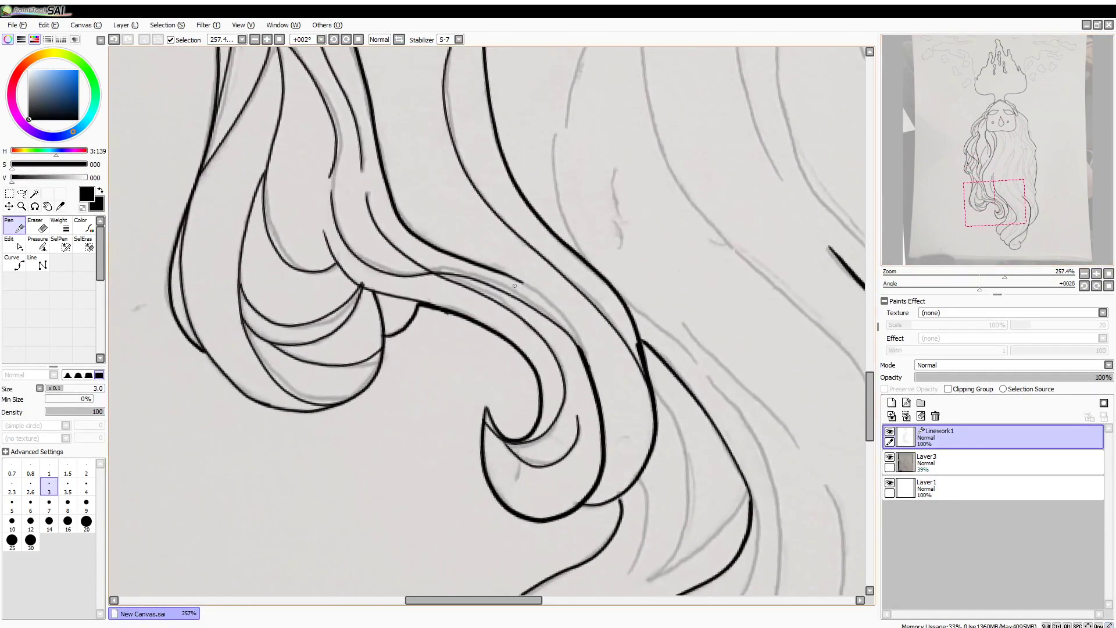
{"action": "left_click_drag", "start_coordinate": [571, 328], "coordinate": [586, 361]}
{"action": "mouse_move", "coordinate": [554, 133]}
{"action": "left_mouse_down"}
{"action": "mouse_move", "coordinate": [556, 198]}
{"action": "mouse_move", "coordinate": [604, 278]}
{"action": "left_mouse_up"}
{"action": "left_click_drag", "start_coordinate": [656, 326], "coordinate": [700, 369]}
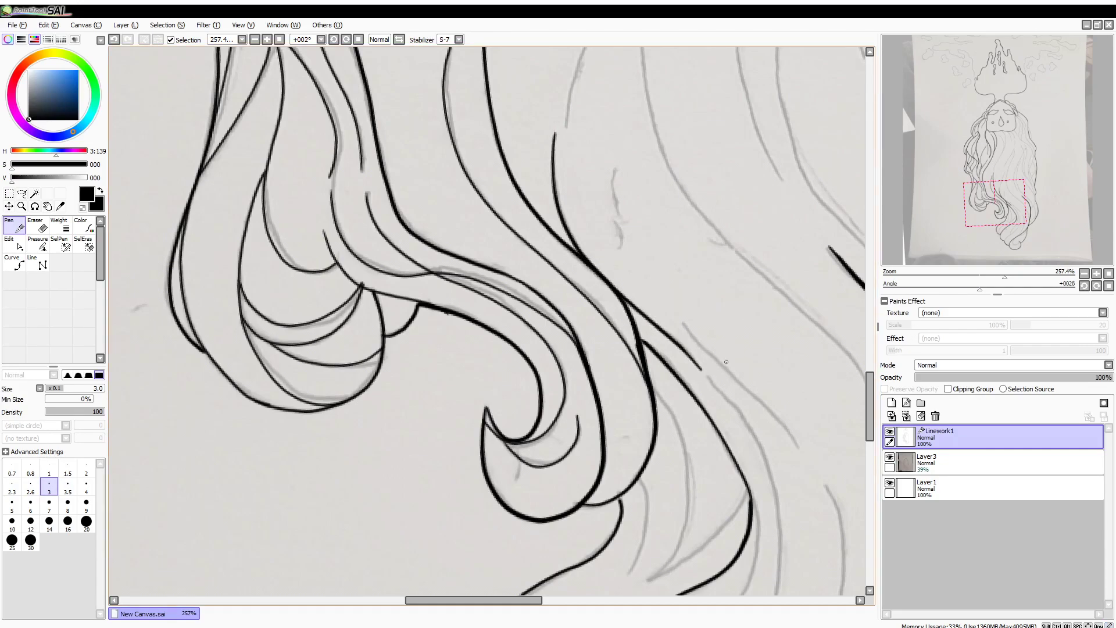
Step: Ink the long and short beard strands falling from the lower edge of the face
{"action": "left_click_drag", "start_coordinate": [1017, 204], "coordinate": [982, 140]}
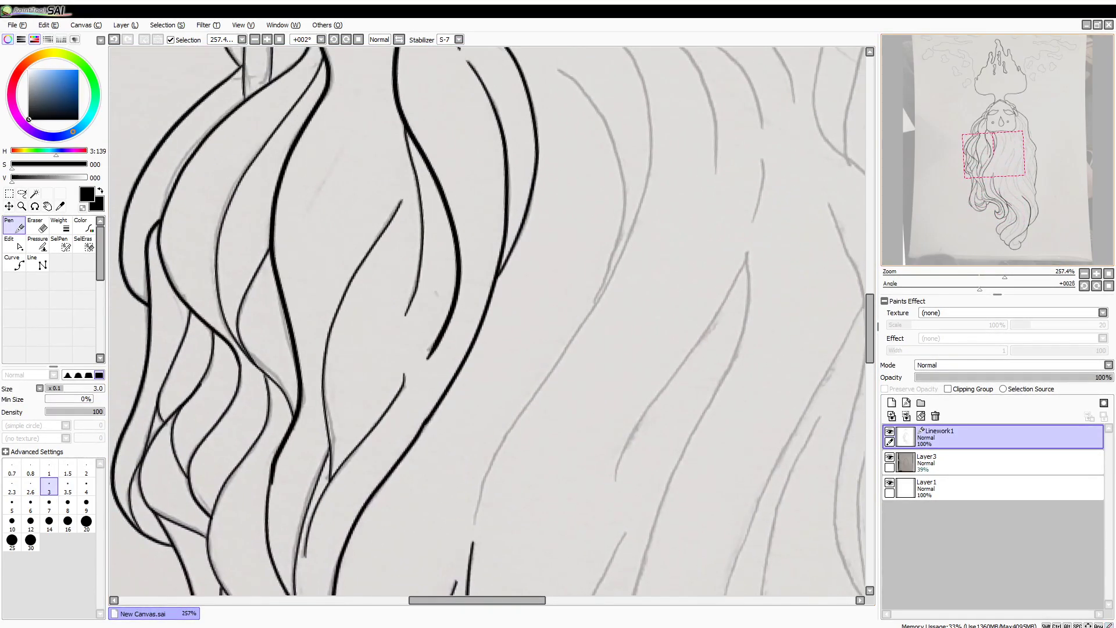
{"action": "mouse_move", "coordinate": [561, 71]}
{"action": "left_mouse_down"}
{"action": "mouse_move", "coordinate": [615, 181]}
{"action": "mouse_move", "coordinate": [473, 522]}
{"action": "left_mouse_up"}
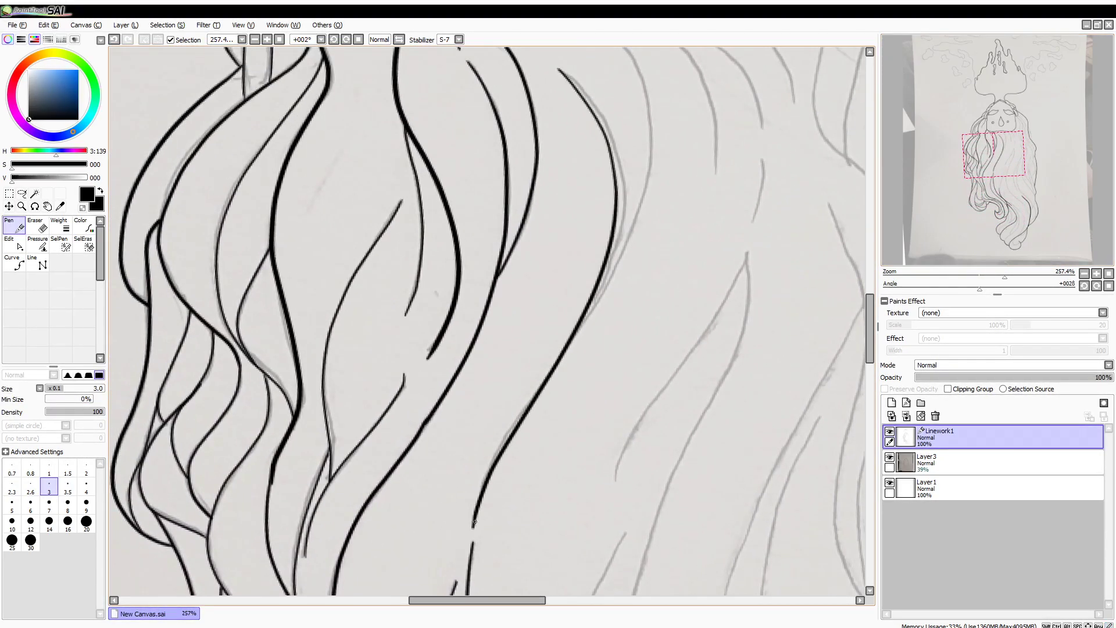
{"action": "left_click_drag", "start_coordinate": [997, 179], "coordinate": [997, 166]}
{"action": "mouse_move", "coordinate": [612, 210]}
{"action": "left_mouse_down"}
{"action": "mouse_move", "coordinate": [634, 349]}
{"action": "mouse_move", "coordinate": [552, 520]}
{"action": "left_mouse_up"}
{"action": "mouse_move", "coordinate": [675, 208]}
{"action": "left_mouse_down"}
{"action": "mouse_move", "coordinate": [708, 343]}
{"action": "mouse_move", "coordinate": [674, 430]}
{"action": "mouse_move", "coordinate": [743, 244]}
{"action": "mouse_move", "coordinate": [748, 319]}
{"action": "left_mouse_up"}
{"action": "mouse_move", "coordinate": [748, 185]}
{"action": "left_mouse_down"}
{"action": "mouse_move", "coordinate": [780, 234]}
{"action": "mouse_move", "coordinate": [782, 325]}
{"action": "left_mouse_up"}
Step: Ink the long S-shaped strands down the middle of the beard and the short strand between them
{"action": "left_click_drag", "start_coordinate": [989, 167], "coordinate": [987, 185]}
{"action": "mouse_move", "coordinate": [779, 131]}
{"action": "left_mouse_down"}
{"action": "mouse_move", "coordinate": [771, 174]}
{"action": "mouse_move", "coordinate": [673, 340]}
{"action": "mouse_move", "coordinate": [632, 446]}
{"action": "left_mouse_up"}
{"action": "mouse_move", "coordinate": [773, 180]}
{"action": "left_mouse_down"}
{"action": "mouse_move", "coordinate": [763, 256]}
{"action": "mouse_move", "coordinate": [671, 463]}
{"action": "mouse_move", "coordinate": [649, 596]}
{"action": "left_mouse_up"}
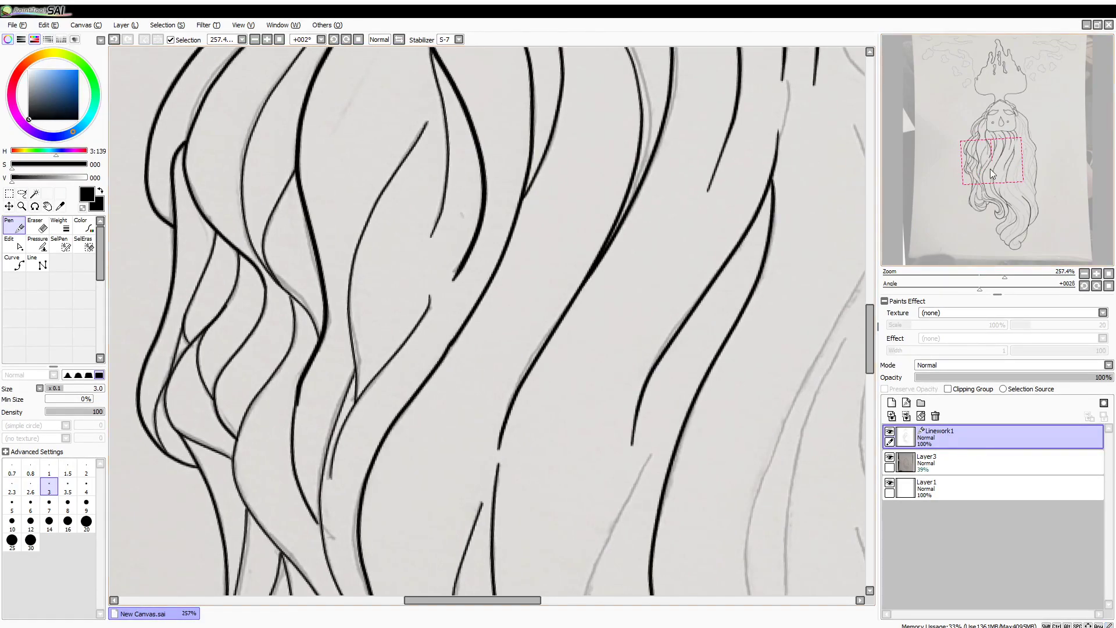
{"action": "left_click_drag", "start_coordinate": [992, 162], "coordinate": [990, 190]}
{"action": "left_click_drag", "start_coordinate": [680, 87], "coordinate": [599, 284]}
{"action": "mouse_move", "coordinate": [678, 237]}
{"action": "left_mouse_down"}
{"action": "mouse_move", "coordinate": [718, 355]}
{"action": "mouse_move", "coordinate": [852, 485]}
{"action": "left_mouse_up"}
Step: Ink the flowing inner strands of the lower beard locks down to the bottom edge
{"action": "left_click_drag", "start_coordinate": [984, 194], "coordinate": [1003, 199]}
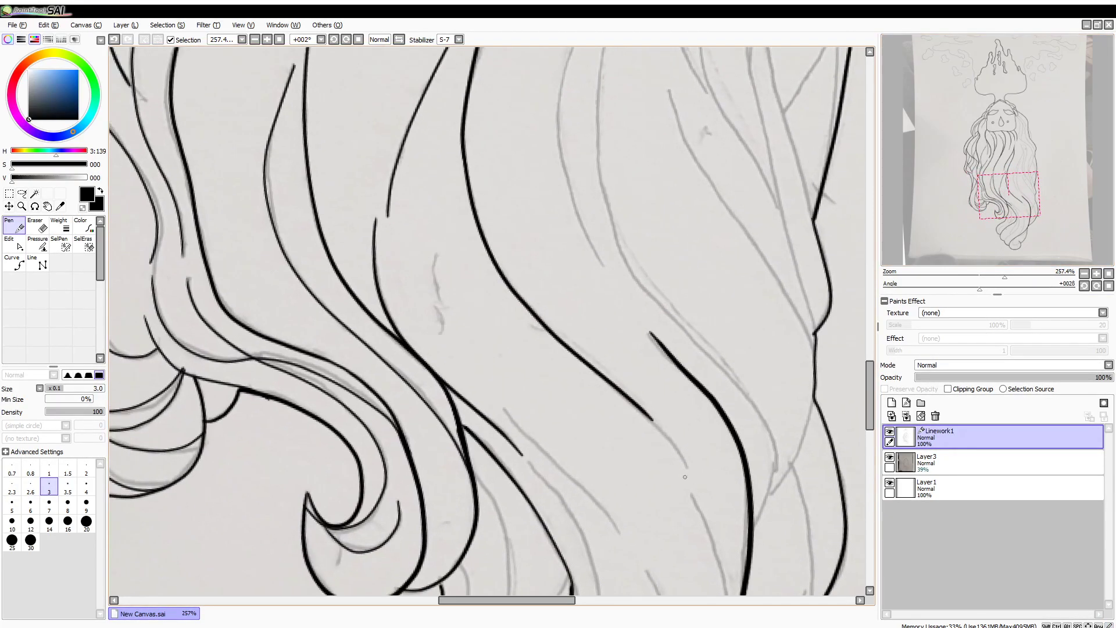
{"action": "left_click_drag", "start_coordinate": [514, 420], "coordinate": [636, 555]}
{"action": "left_click_drag", "start_coordinate": [991, 204], "coordinate": [990, 233]}
{"action": "mouse_move", "coordinate": [487, 136]}
{"action": "left_mouse_down"}
{"action": "mouse_move", "coordinate": [528, 235]}
{"action": "mouse_move", "coordinate": [479, 340]}
{"action": "mouse_move", "coordinate": [534, 304]}
{"action": "mouse_move", "coordinate": [588, 244]}
{"action": "left_mouse_up"}
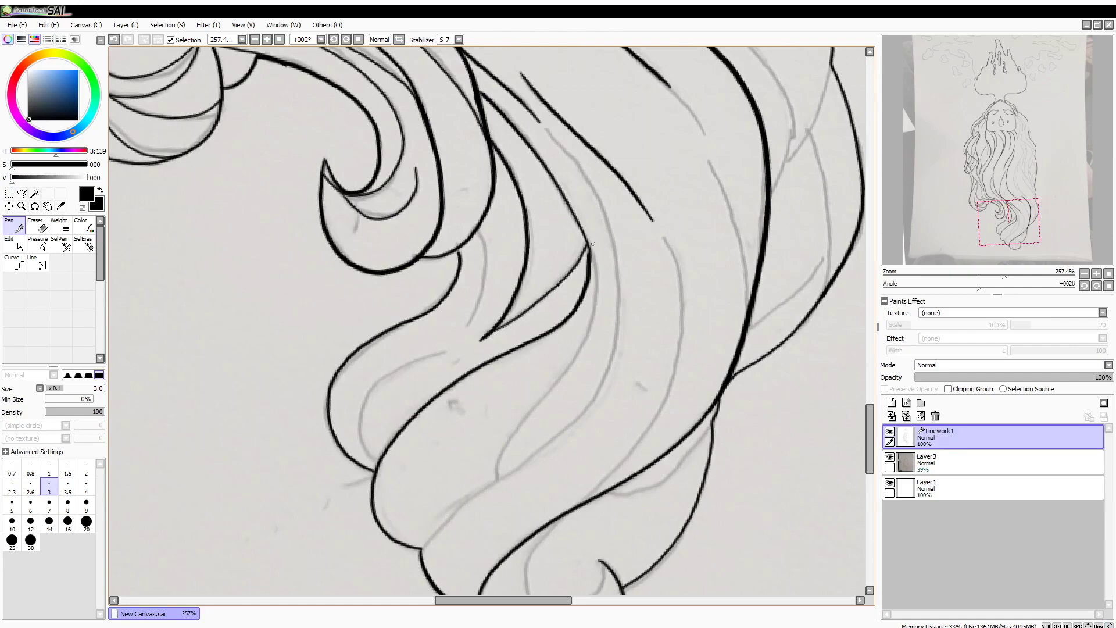
{"action": "mouse_move", "coordinate": [445, 351]}
{"action": "left_mouse_down"}
{"action": "mouse_move", "coordinate": [360, 433]}
{"action": "mouse_move", "coordinate": [375, 465]}
{"action": "left_mouse_up"}
{"action": "left_click_drag", "start_coordinate": [473, 230], "coordinate": [463, 332]}
{"action": "mouse_move", "coordinate": [422, 560]}
{"action": "left_mouse_down"}
{"action": "mouse_move", "coordinate": [506, 471]}
{"action": "mouse_move", "coordinate": [610, 233]}
{"action": "mouse_move", "coordinate": [540, 131]}
{"action": "left_mouse_up"}
{"action": "mouse_move", "coordinate": [497, 474]}
{"action": "left_mouse_down"}
{"action": "mouse_move", "coordinate": [596, 278]}
{"action": "mouse_move", "coordinate": [594, 247]}
{"action": "left_mouse_up"}
{"action": "mouse_move", "coordinate": [665, 238]}
{"action": "left_mouse_down"}
{"action": "mouse_move", "coordinate": [681, 297]}
{"action": "mouse_move", "coordinate": [617, 472]}
{"action": "mouse_move", "coordinate": [523, 572]}
{"action": "mouse_move", "coordinate": [526, 594]}
{"action": "left_mouse_up"}
Step: Ink the inner hook of the bottom tip curl and the short curve above it
{"action": "left_click_drag", "start_coordinate": [994, 238], "coordinate": [992, 261]}
{"action": "left_click_drag", "start_coordinate": [585, 313], "coordinate": [638, 266]}
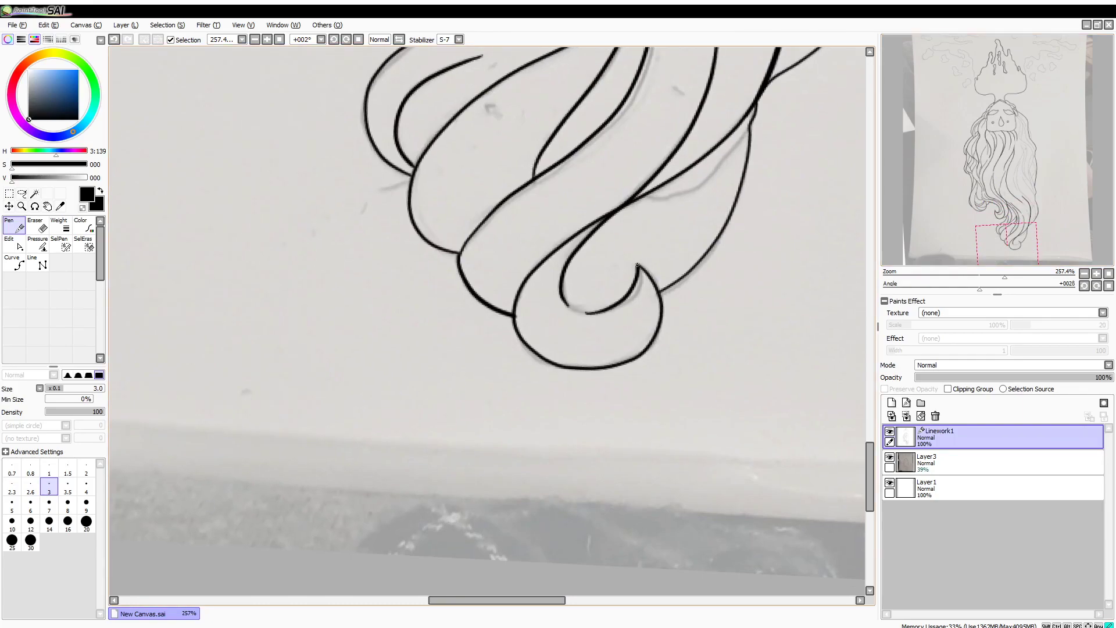
{"action": "left_click_drag", "start_coordinate": [645, 196], "coordinate": [745, 132]}
Step: Ink the short strands on both sides of the thick strand in the lower right part of the beard
{"action": "left_click_drag", "start_coordinate": [994, 192], "coordinate": [1006, 156]}
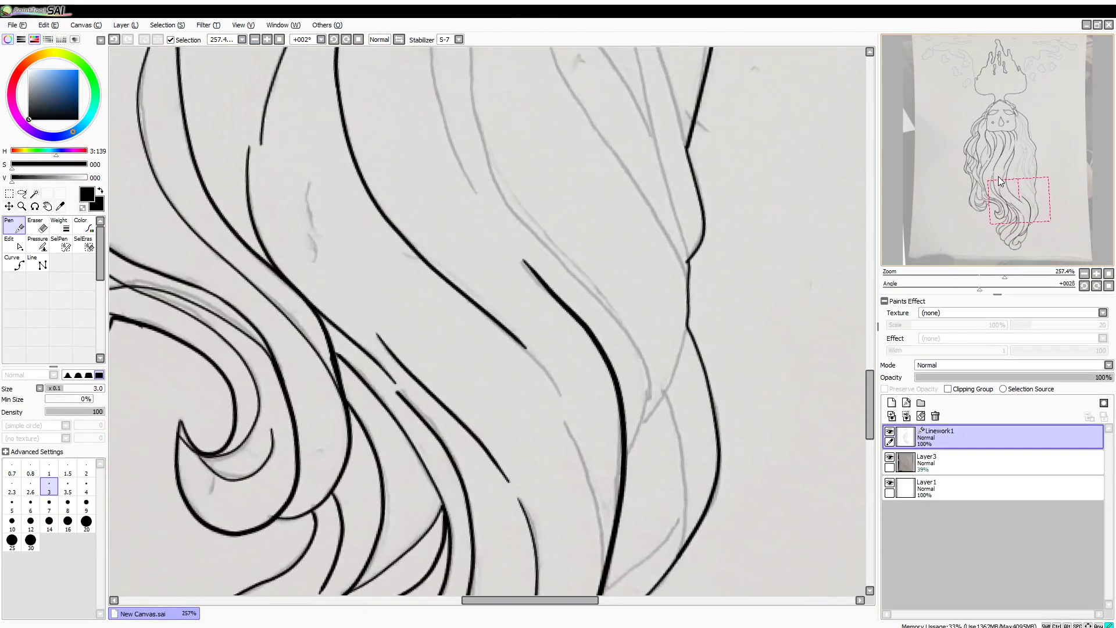
{"action": "mouse_move", "coordinate": [550, 284]}
{"action": "left_mouse_down"}
{"action": "mouse_move", "coordinate": [611, 479]}
{"action": "mouse_move", "coordinate": [686, 422]}
{"action": "left_mouse_up"}
{"action": "left_click_drag", "start_coordinate": [668, 306], "coordinate": [684, 465]}
Step: Ink the curved strands converging on the pointed lock at the lower right of the hair
{"action": "left_click_drag", "start_coordinate": [977, 186], "coordinate": [957, 196]}
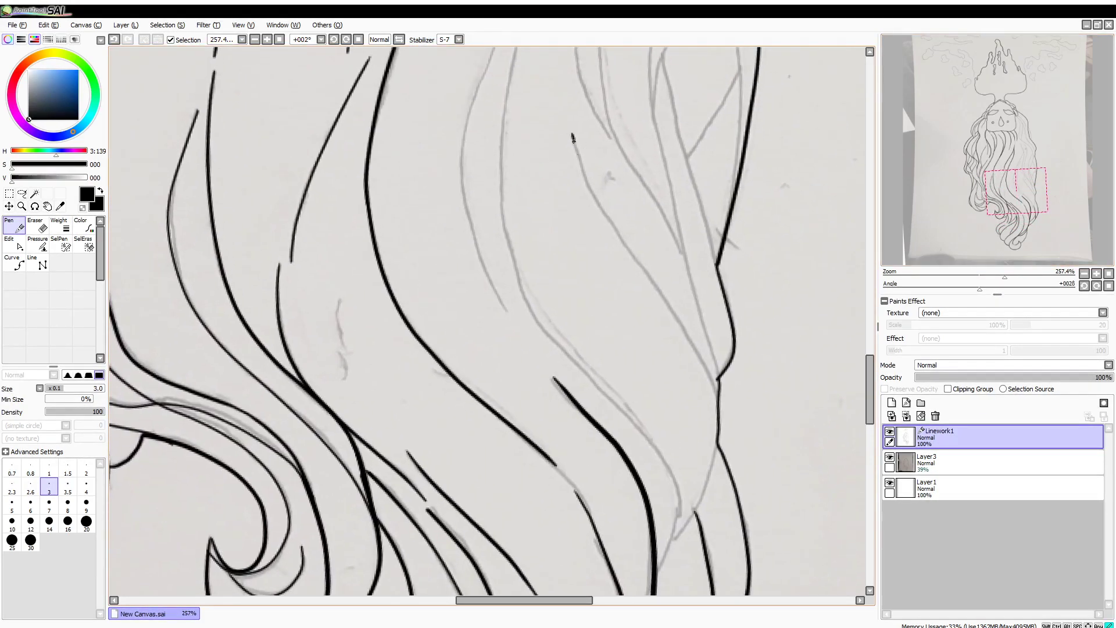
{"action": "left_click_drag", "start_coordinate": [573, 135], "coordinate": [658, 299]}
{"action": "left_click_drag", "start_coordinate": [708, 478], "coordinate": [672, 541]}
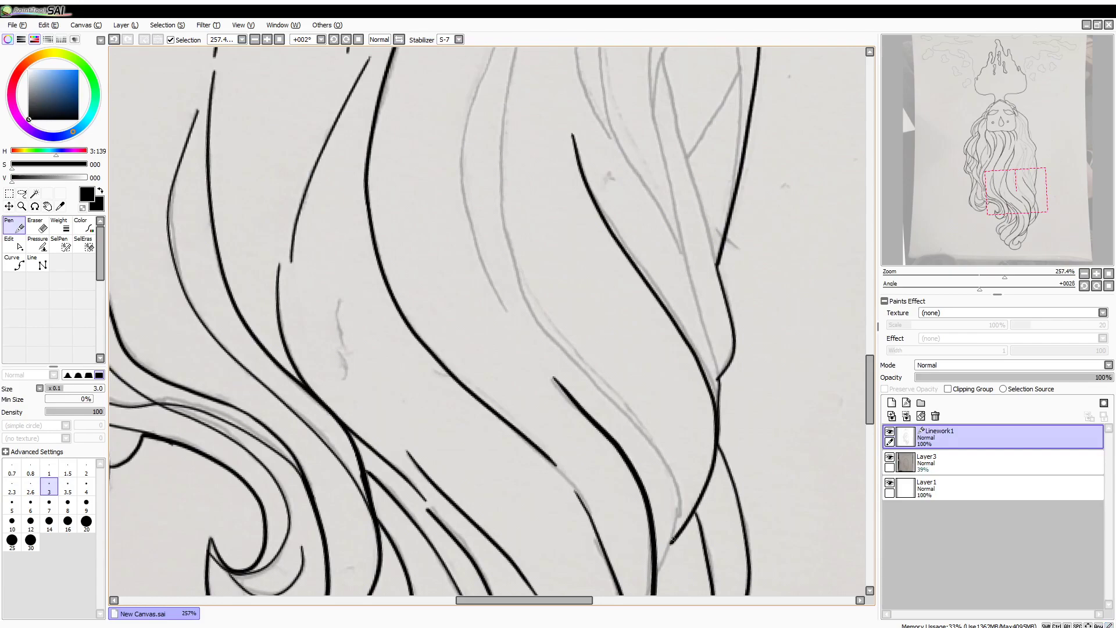
{"action": "mouse_move", "coordinate": [516, 50]}
{"action": "left_mouse_down"}
{"action": "mouse_move", "coordinate": [505, 239]}
{"action": "mouse_move", "coordinate": [619, 416]}
{"action": "mouse_move", "coordinate": [667, 538]}
{"action": "mouse_move", "coordinate": [655, 570]}
{"action": "left_mouse_up"}
Step: Ink the long wavy strands and the short strand between them in the beard's right half
{"action": "left_click_drag", "start_coordinate": [1000, 193], "coordinate": [993, 179]}
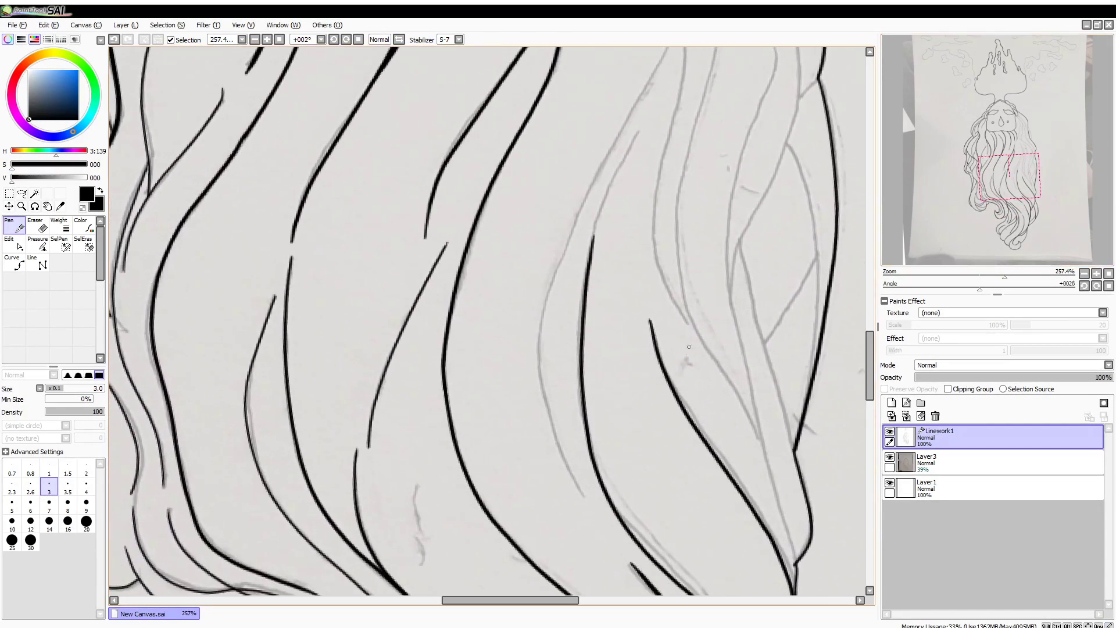
{"action": "mouse_move", "coordinate": [585, 497]}
{"action": "left_mouse_down"}
{"action": "mouse_move", "coordinate": [552, 273]}
{"action": "mouse_move", "coordinate": [664, 48]}
{"action": "left_mouse_up"}
{"action": "left_click_drag", "start_coordinate": [995, 191], "coordinate": [998, 173]}
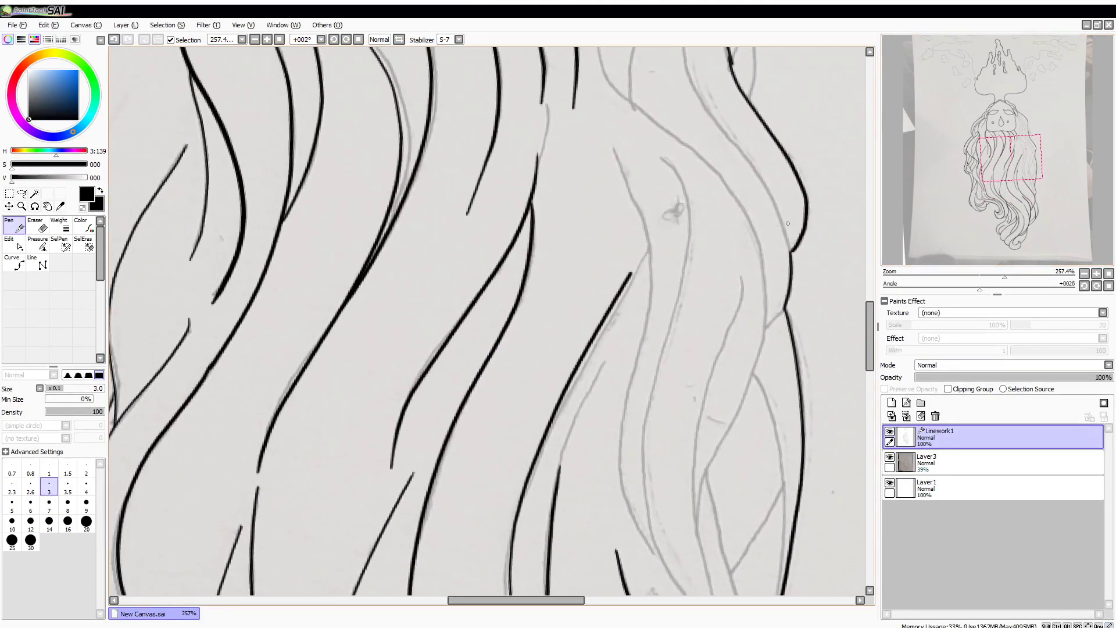
{"action": "mouse_move", "coordinate": [613, 148]}
{"action": "left_mouse_down"}
{"action": "mouse_move", "coordinate": [643, 227]}
{"action": "mouse_move", "coordinate": [626, 395]}
{"action": "mouse_move", "coordinate": [668, 570]}
{"action": "left_mouse_up"}
{"action": "left_click_drag", "start_coordinate": [569, 433], "coordinate": [608, 353]}
{"action": "mouse_move", "coordinate": [659, 155]}
{"action": "left_mouse_down"}
{"action": "mouse_move", "coordinate": [688, 230]}
{"action": "mouse_move", "coordinate": [644, 481]}
{"action": "mouse_move", "coordinate": [687, 594]}
{"action": "left_mouse_up"}
Step: Ink the narrow strands and crossing lines along the right edge of the hair
{"action": "left_click_drag", "start_coordinate": [995, 173], "coordinate": [998, 209]}
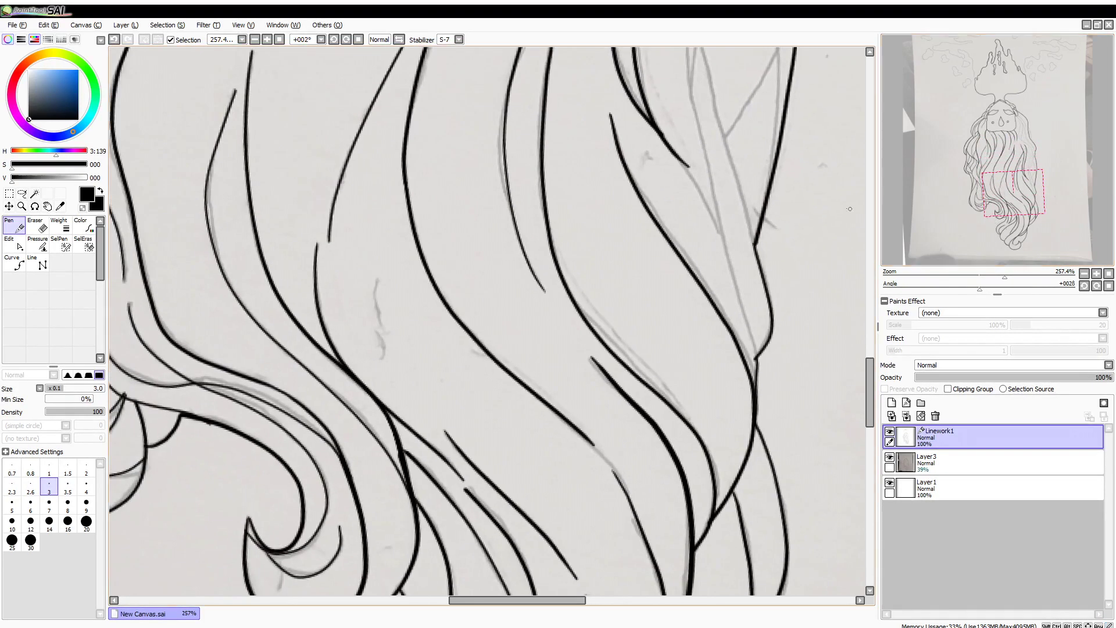
{"action": "scroll", "coordinate": [703, 221], "scroll_direction": "up", "scroll_amount": 5}
{"action": "mouse_move", "coordinate": [709, 91]}
{"action": "left_mouse_down"}
{"action": "mouse_move", "coordinate": [677, 202]}
{"action": "mouse_move", "coordinate": [675, 397]}
{"action": "mouse_move", "coordinate": [725, 589]}
{"action": "mouse_move", "coordinate": [782, 470]}
{"action": "left_mouse_up"}
{"action": "mouse_move", "coordinate": [992, 188]}
{"action": "left_mouse_down"}
{"action": "mouse_move", "coordinate": [996, 173]}
{"action": "mouse_move", "coordinate": [1002, 183]}
{"action": "left_mouse_up"}
{"action": "left_click_drag", "start_coordinate": [597, 230], "coordinate": [651, 449]}
{"action": "left_click_drag", "start_coordinate": [629, 104], "coordinate": [657, 236]}
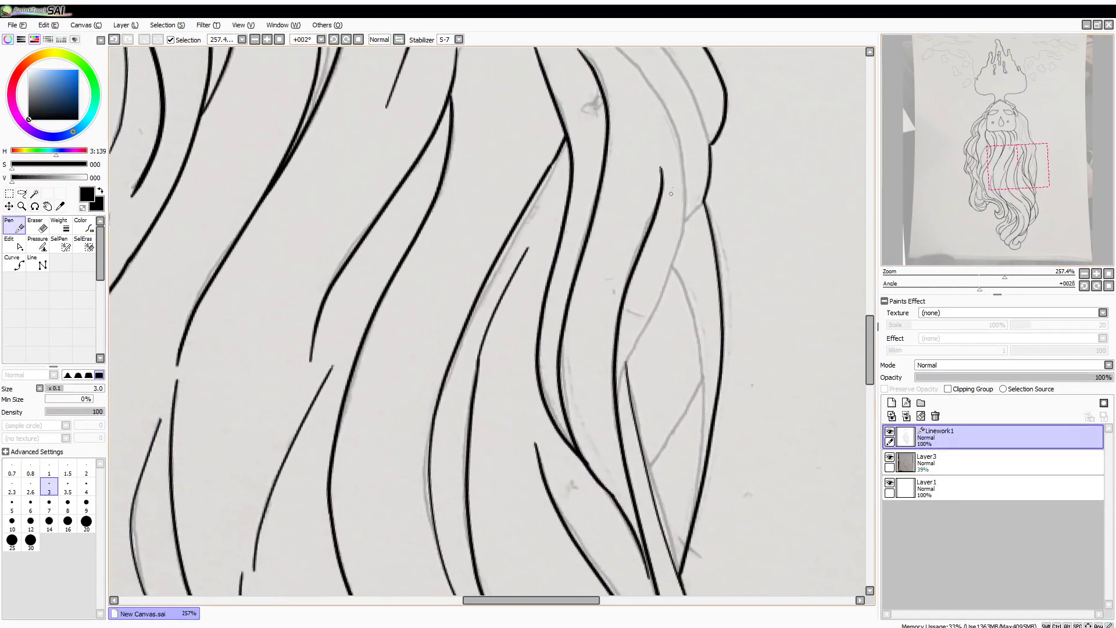
{"action": "left_click_drag", "start_coordinate": [1010, 173], "coordinate": [1005, 192]}
{"action": "mouse_move", "coordinate": [677, 296]}
{"action": "left_mouse_down"}
{"action": "mouse_move", "coordinate": [702, 385]}
{"action": "mouse_move", "coordinate": [702, 539]}
{"action": "left_mouse_up"}
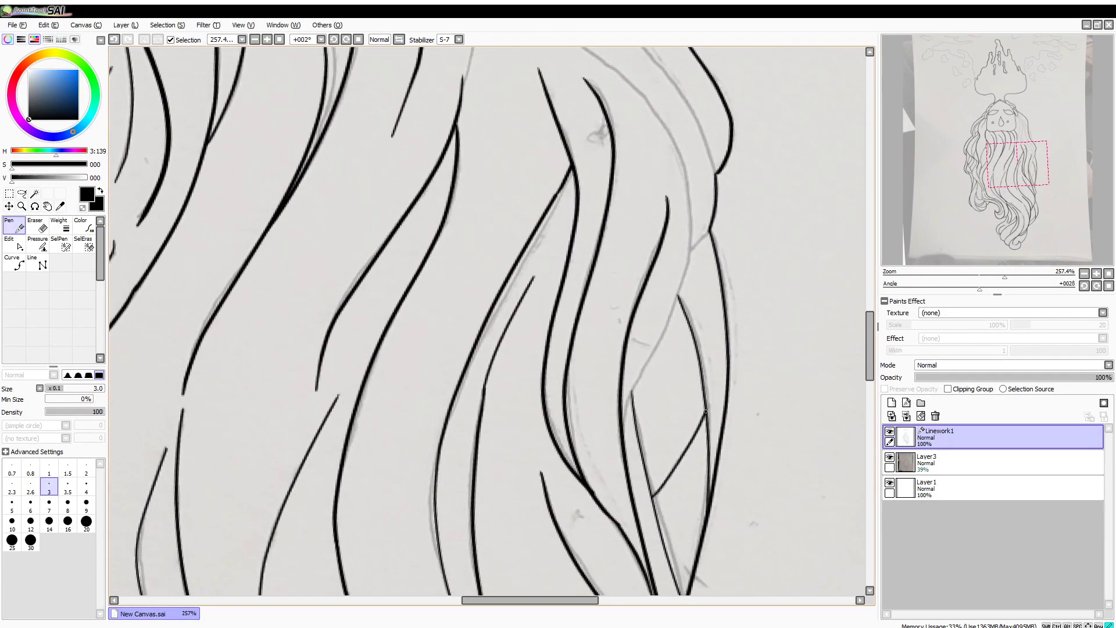
Step: Ink the long strand curving down inside the hair's right edge and the short line branching from it
{"action": "left_click_drag", "start_coordinate": [983, 168], "coordinate": [989, 146]}
{"action": "mouse_move", "coordinate": [510, 84]}
{"action": "left_mouse_down"}
{"action": "mouse_move", "coordinate": [497, 265]}
{"action": "mouse_move", "coordinate": [610, 378]}
{"action": "mouse_move", "coordinate": [663, 503]}
{"action": "mouse_move", "coordinate": [656, 569]}
{"action": "left_mouse_up"}
{"action": "left_click_drag", "start_coordinate": [995, 144], "coordinate": [992, 168]}
{"action": "left_click_drag", "start_coordinate": [644, 411], "coordinate": [700, 291]}
Step: Ink the remaining strands below the right braid, beside the face's lower right corner
{"action": "left_click_drag", "start_coordinate": [996, 163], "coordinate": [997, 132]}
{"action": "mouse_move", "coordinate": [522, 105]}
{"action": "left_mouse_down"}
{"action": "mouse_move", "coordinate": [582, 204]}
{"action": "mouse_move", "coordinate": [561, 377]}
{"action": "mouse_move", "coordinate": [573, 412]}
{"action": "left_mouse_up"}
{"action": "mouse_move", "coordinate": [584, 187]}
{"action": "left_mouse_down"}
{"action": "mouse_move", "coordinate": [606, 285]}
{"action": "mouse_move", "coordinate": [719, 542]}
{"action": "left_mouse_up"}
{"action": "mouse_move", "coordinate": [647, 228]}
{"action": "left_mouse_down"}
{"action": "mouse_move", "coordinate": [663, 268]}
{"action": "mouse_move", "coordinate": [659, 362]}
{"action": "left_mouse_up"}
{"action": "left_click_drag", "start_coordinate": [670, 291], "coordinate": [676, 394]}
{"action": "left_click_drag", "start_coordinate": [999, 176], "coordinate": [993, 164]}
{"action": "mouse_move", "coordinate": [596, 244]}
{"action": "left_mouse_down"}
{"action": "mouse_move", "coordinate": [642, 296]}
{"action": "mouse_move", "coordinate": [683, 451]}
{"action": "left_mouse_up"}
Step: Ink the large dripping shape left of the bust and the puddle outlines along the paper's upper edge
{"action": "left_click_drag", "start_coordinate": [1003, 148], "coordinate": [956, 74]}
{"action": "mouse_move", "coordinate": [1005, 276]}
{"action": "left_mouse_down"}
{"action": "mouse_move", "coordinate": [949, 276]}
{"action": "mouse_move", "coordinate": [992, 276]}
{"action": "left_mouse_up"}
{"action": "left_click_drag", "start_coordinate": [557, 418], "coordinate": [530, 301]}
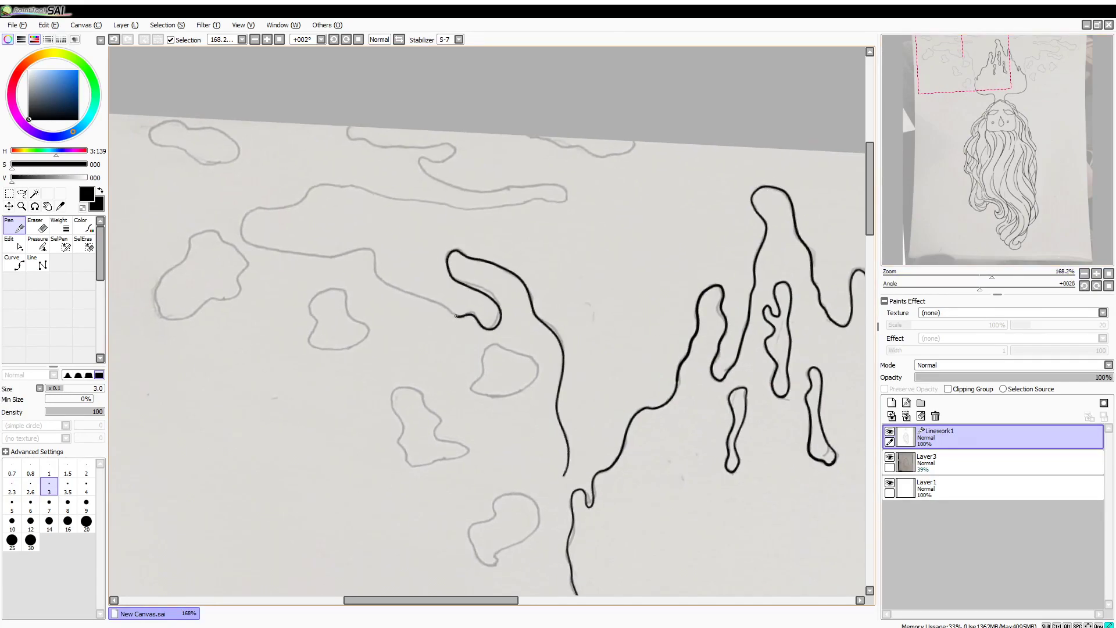
{"action": "mouse_move", "coordinate": [335, 183]}
{"action": "left_mouse_down"}
{"action": "mouse_move", "coordinate": [468, 210]}
{"action": "mouse_move", "coordinate": [573, 198]}
{"action": "mouse_move", "coordinate": [455, 191]}
{"action": "mouse_move", "coordinate": [427, 150]}
{"action": "mouse_move", "coordinate": [347, 127]}
{"action": "left_mouse_up"}
{"action": "left_click_drag", "start_coordinate": [981, 72], "coordinate": [1031, 69]}
{"action": "left_click_drag", "start_coordinate": [482, 161], "coordinate": [483, 166]}
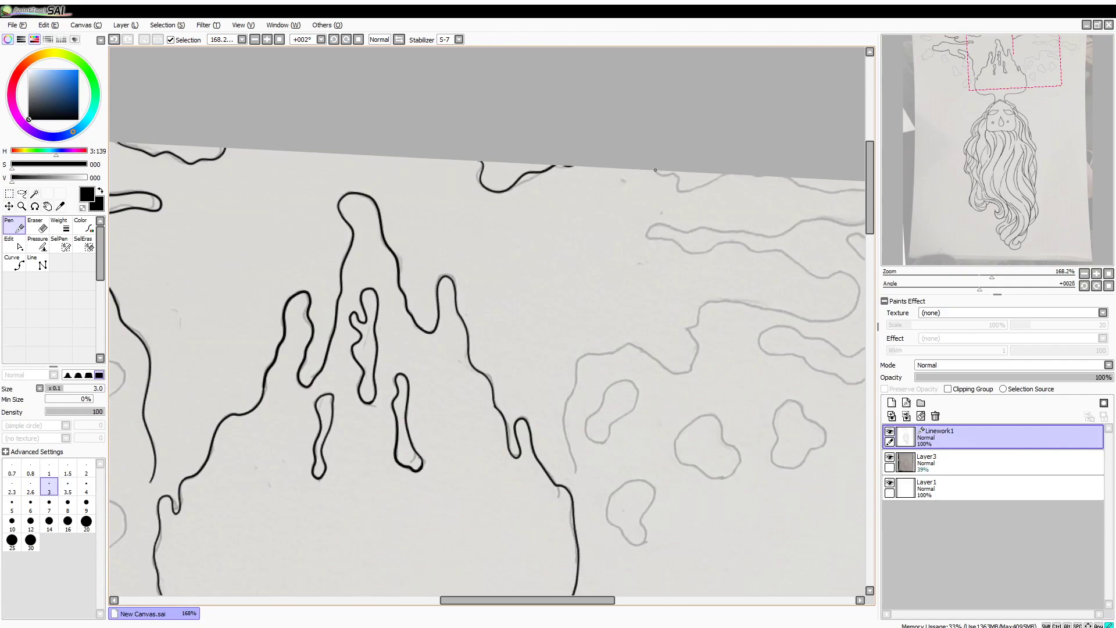
Step: Ink the long dripping outline to the right of the bust up to the paper's upper edge
{"action": "left_click_drag", "start_coordinate": [1012, 65], "coordinate": [1031, 66]}
{"action": "mouse_move", "coordinate": [418, 400]}
{"action": "left_mouse_down"}
{"action": "mouse_move", "coordinate": [477, 323]}
{"action": "mouse_move", "coordinate": [546, 318]}
{"action": "left_mouse_up"}
{"action": "mouse_move", "coordinate": [594, 285]}
{"action": "left_mouse_down"}
{"action": "mouse_move", "coordinate": [701, 298]}
{"action": "mouse_move", "coordinate": [645, 237]}
{"action": "left_mouse_up"}
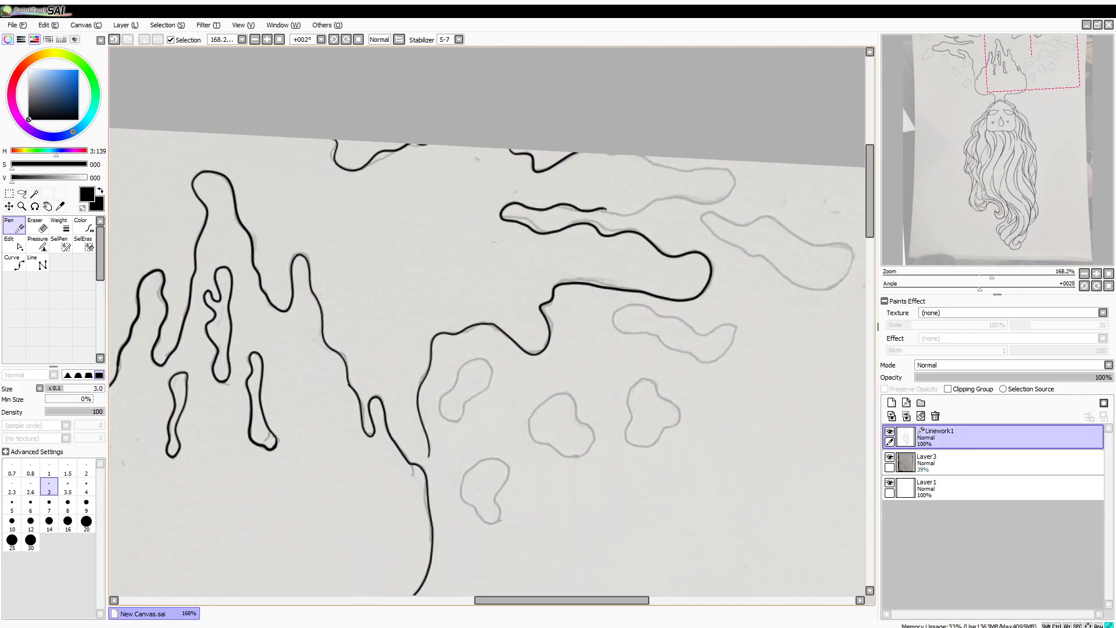
{"action": "mouse_move", "coordinate": [693, 201]}
{"action": "left_mouse_down"}
{"action": "mouse_move", "coordinate": [690, 169]}
{"action": "mouse_move", "coordinate": [639, 157]}
{"action": "left_mouse_up"}
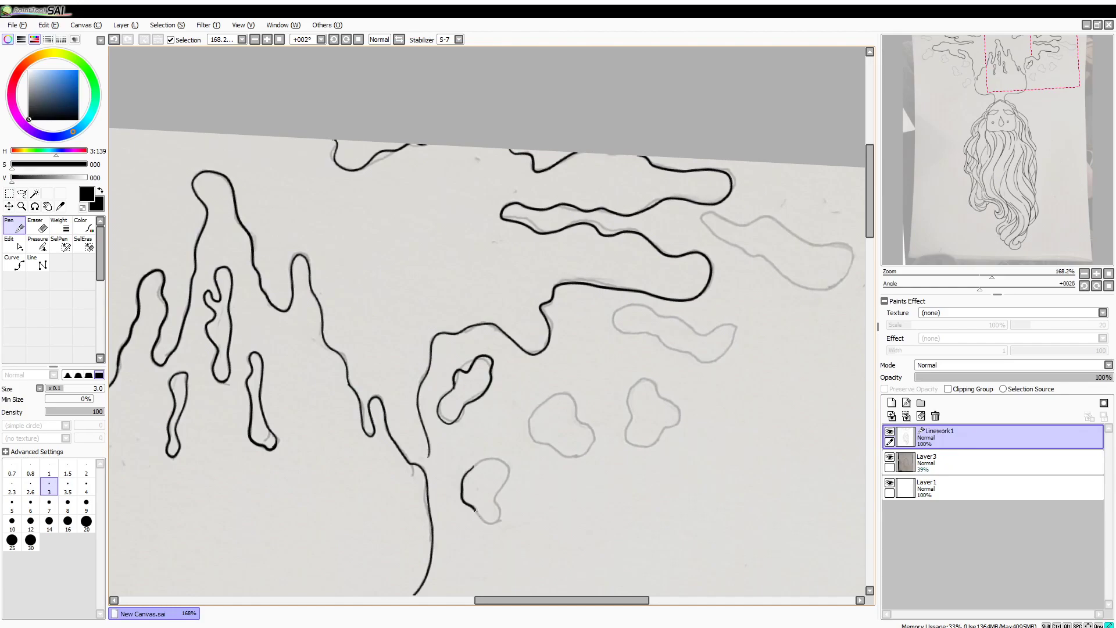
Step: Ink the small closed blob shapes on the right and left sides of the dripping bust
{"action": "left_click_drag", "start_coordinate": [503, 461], "coordinate": [470, 469]}
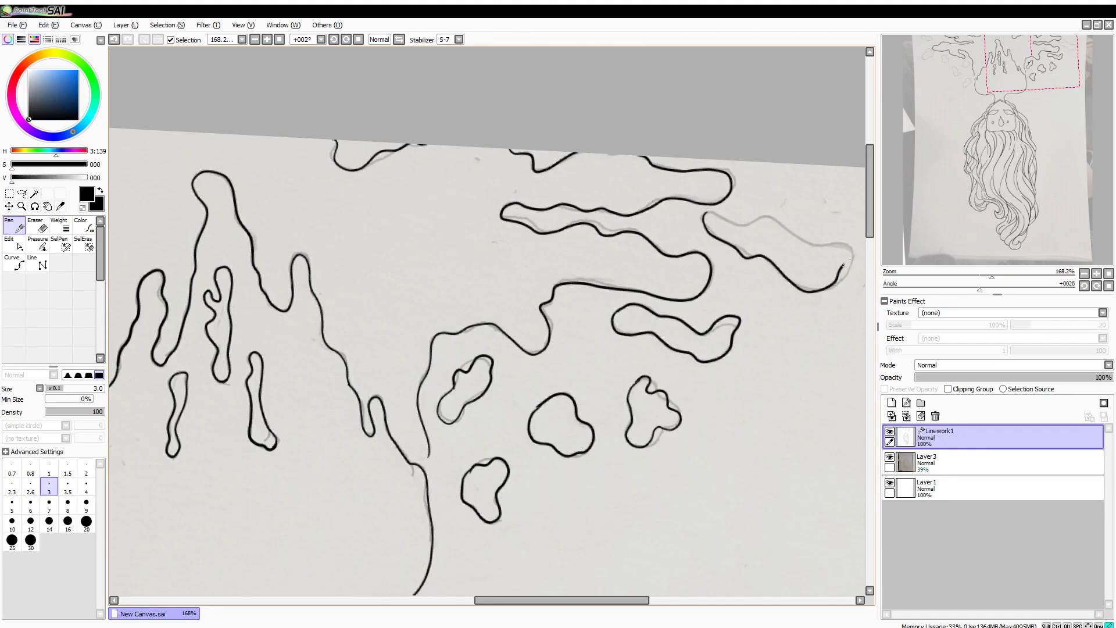
{"action": "left_click_drag", "start_coordinate": [718, 215], "coordinate": [722, 218]}
{"action": "mouse_move", "coordinate": [992, 93]}
{"action": "left_mouse_down"}
{"action": "mouse_move", "coordinate": [895, 116]}
{"action": "mouse_move", "coordinate": [899, 105]}
{"action": "left_mouse_up"}
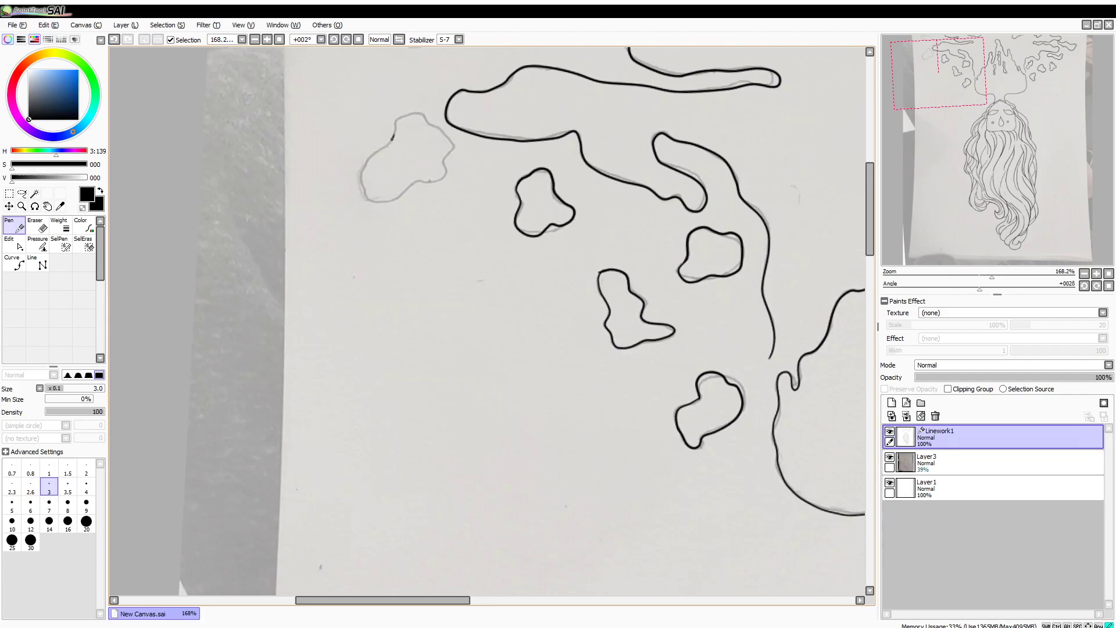
{"action": "left_click_drag", "start_coordinate": [425, 120], "coordinate": [394, 136]}
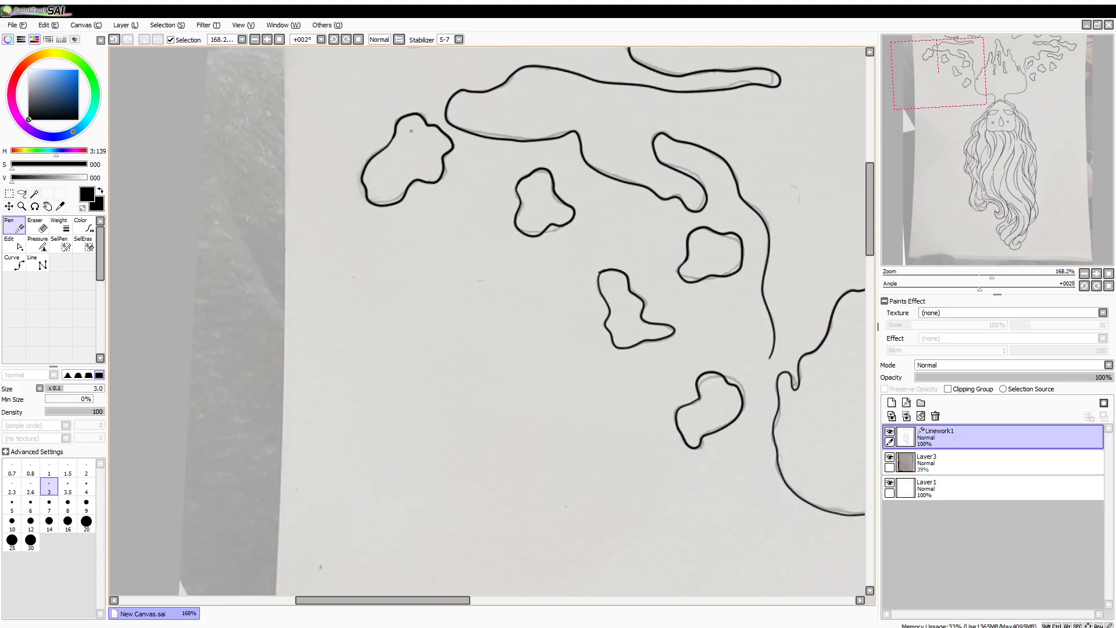
Step: Hide the scanned sketch on Layer3, and add a linework layer and a normal layer beneath Linework1
{"action": "left_click_drag", "start_coordinate": [992, 276], "coordinate": [933, 277]}
{"action": "left_click", "coordinate": [889, 457]}
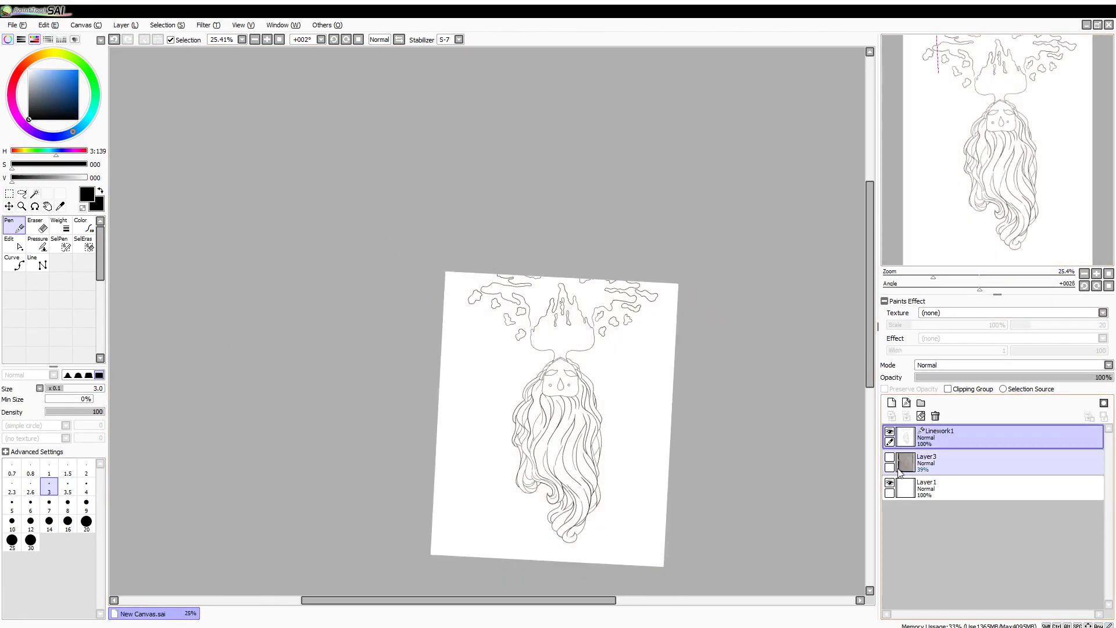
{"action": "left_click", "coordinate": [906, 402]}
{"action": "left_click_drag", "start_coordinate": [943, 436], "coordinate": [951, 470]}
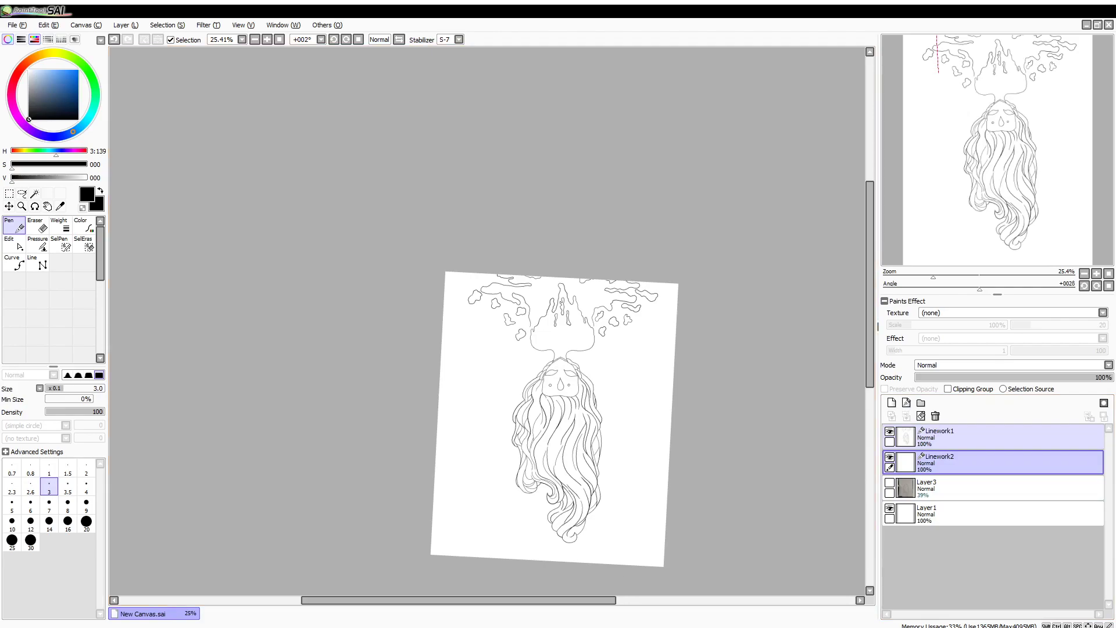
{"action": "left_click", "coordinate": [891, 402]}
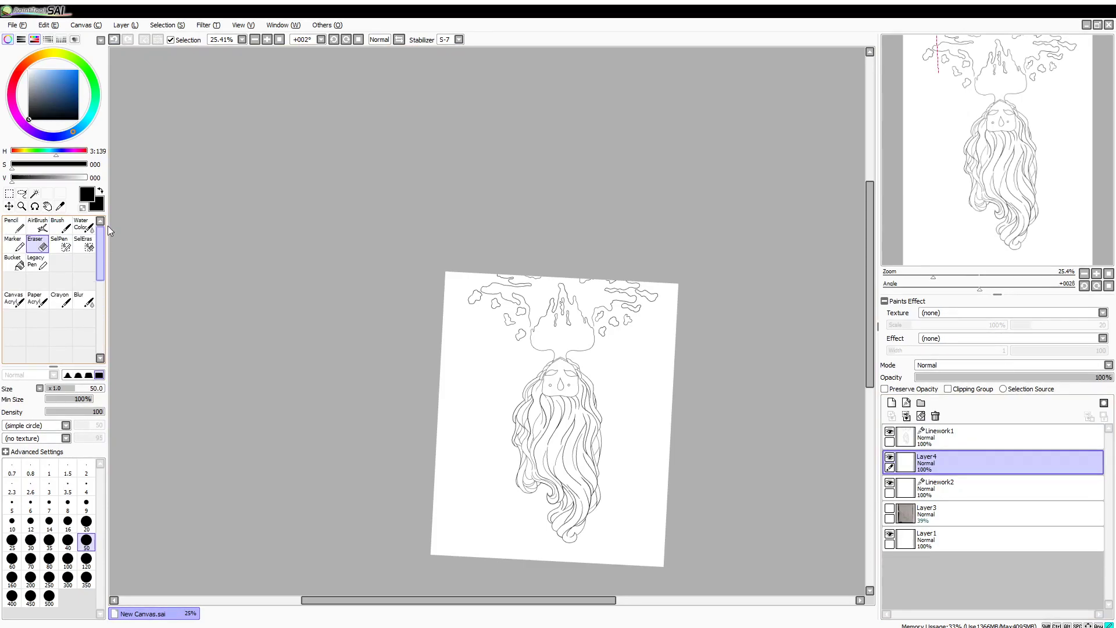
Step: On Linework2, draw a closed rectangular frame around the figure with the Line tool at size 2
{"action": "left_click", "coordinate": [973, 487]}
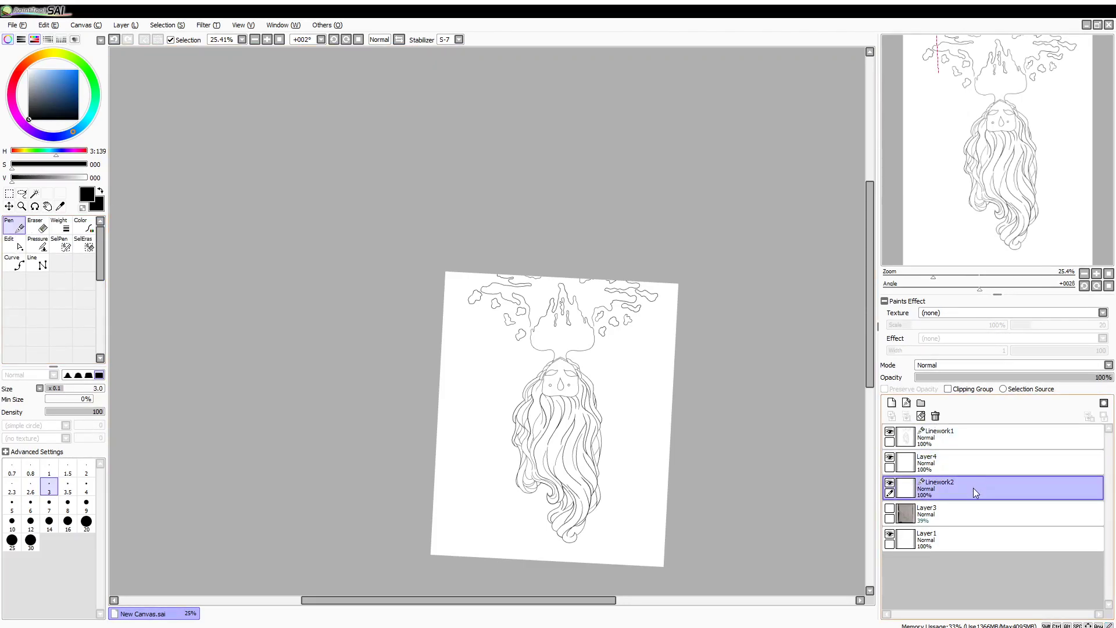
{"action": "left_click", "coordinate": [40, 263]}
{"action": "left_click", "coordinate": [86, 468]}
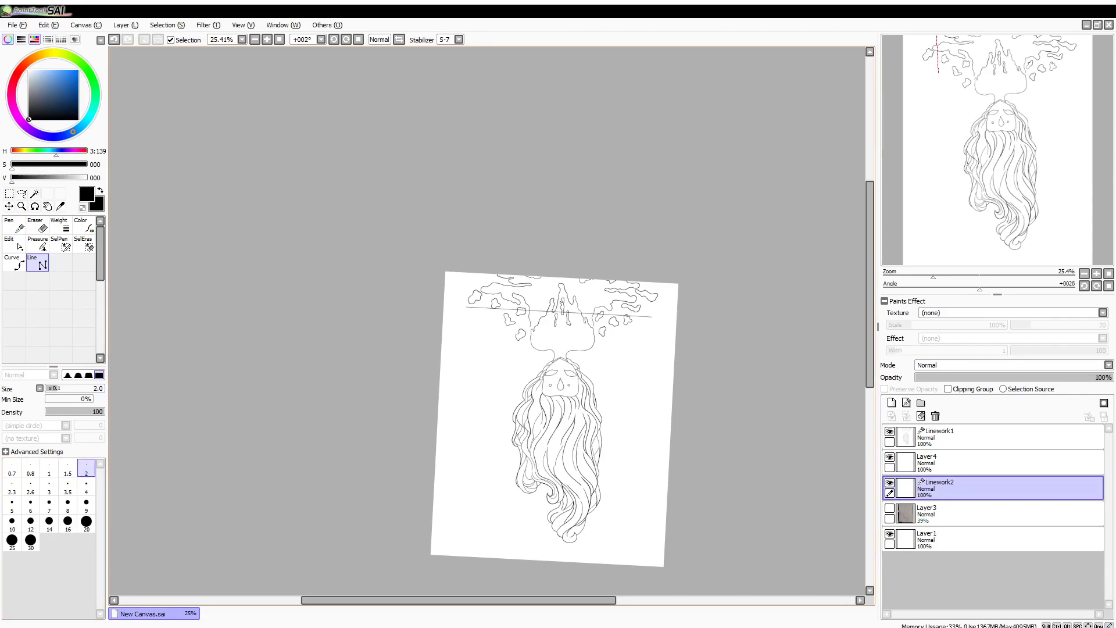
{"action": "mouse_move", "coordinate": [932, 276]}
{"action": "left_mouse_down"}
{"action": "mouse_move", "coordinate": [966, 276]}
{"action": "mouse_move", "coordinate": [951, 276]}
{"action": "left_mouse_up"}
{"action": "left_click", "coordinate": [782, 311]}
{"action": "left_click_drag", "start_coordinate": [837, 381], "coordinate": [854, 189]}
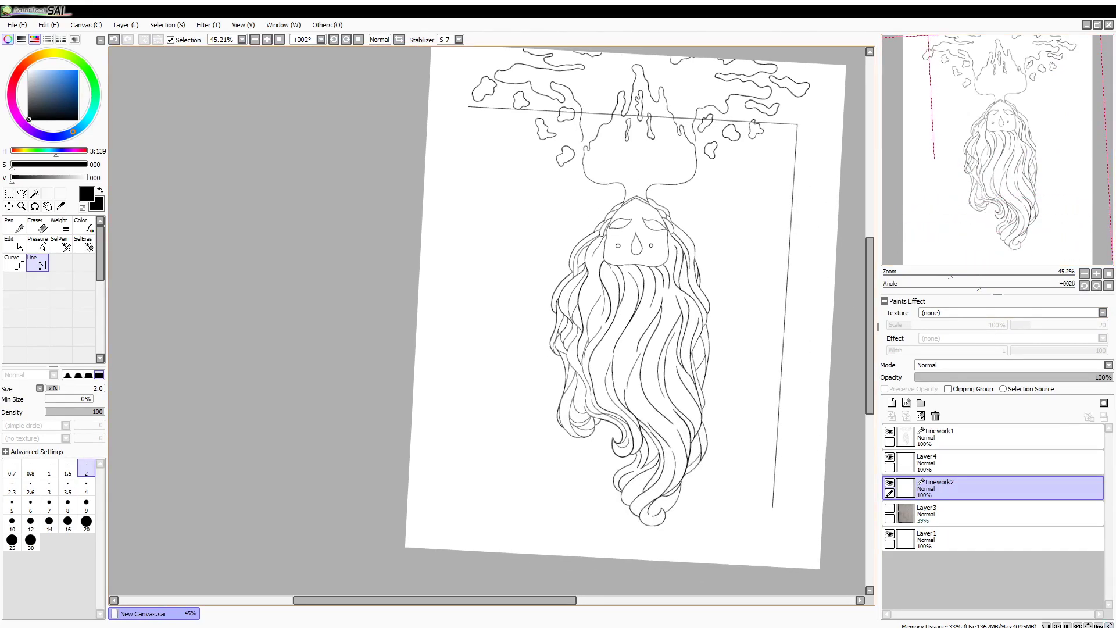
{"action": "left_click", "coordinate": [771, 491]}
{"action": "left_click", "coordinate": [445, 479]}
{"action": "left_click", "coordinate": [468, 107]}
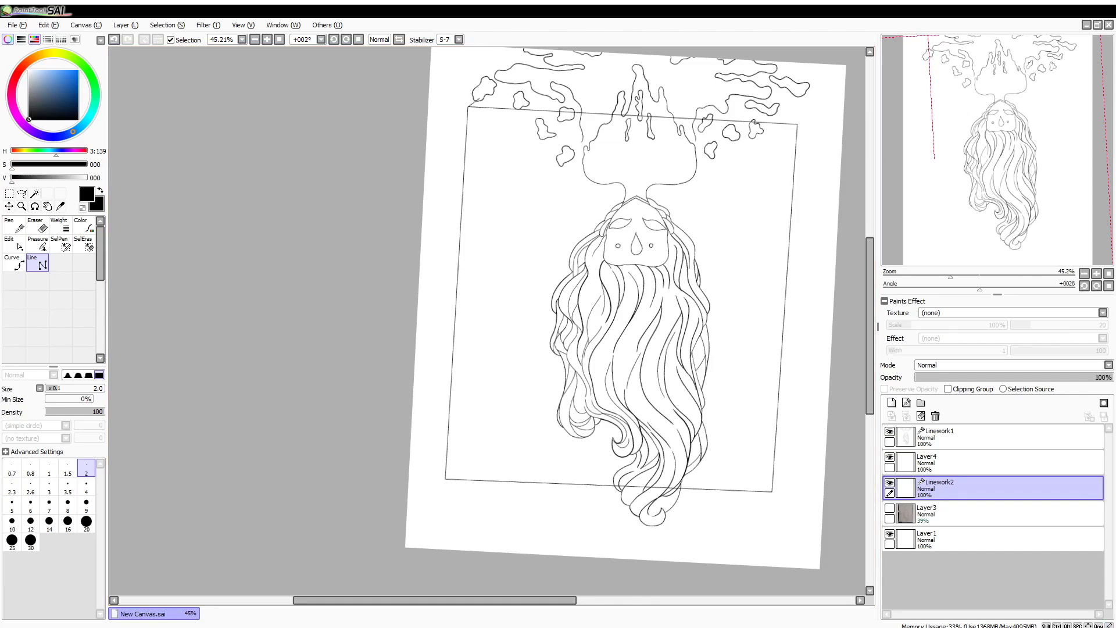
Step: Free-deform the rectangular frame so its four corners reach the canvas corners
{"action": "left_click", "coordinate": [14, 225]}
{"action": "left_click_drag", "start_coordinate": [951, 276], "coordinate": [945, 276]}
{"action": "left_click_drag", "start_coordinate": [980, 287], "coordinate": [978, 288]}
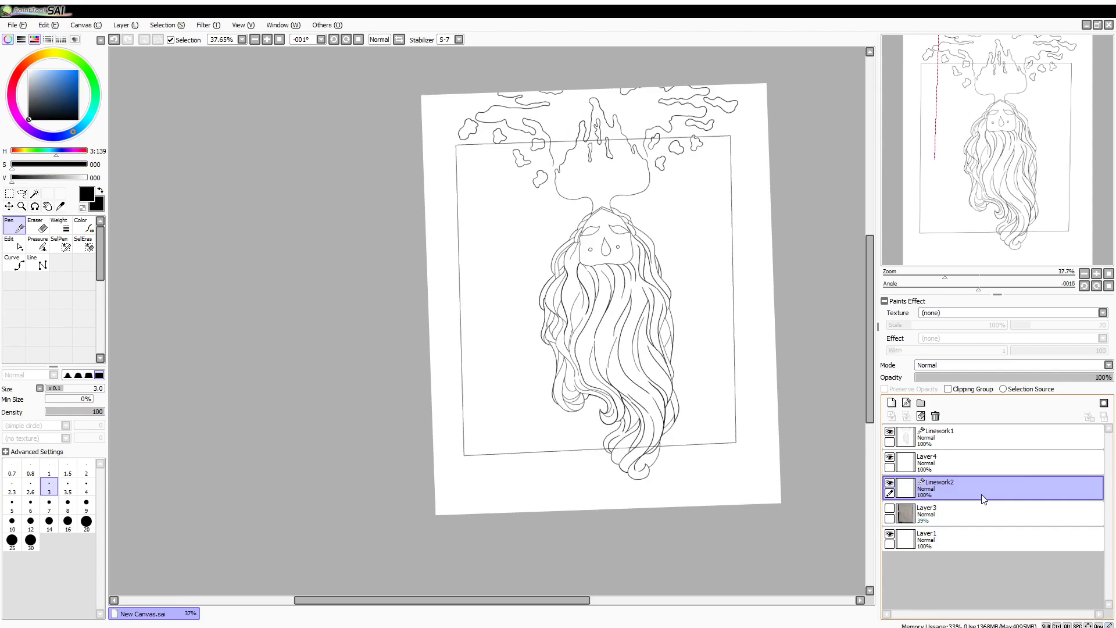
{"action": "key", "text": "ctrl+t"}
{"action": "left_click_drag", "start_coordinate": [731, 135], "coordinate": [736, 134]}
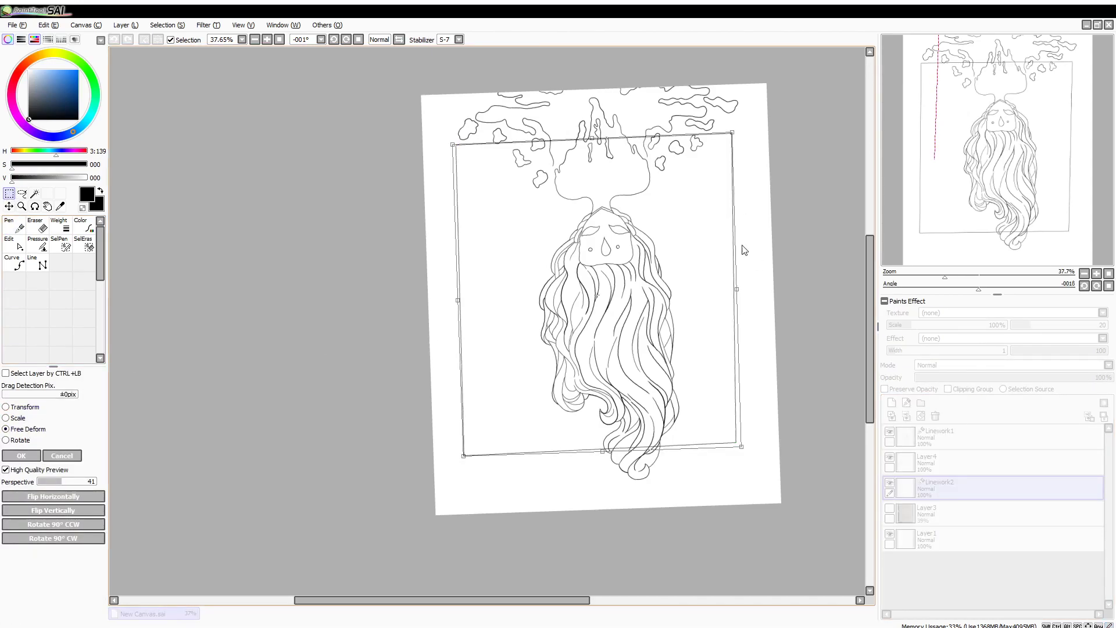
{"action": "left_click_drag", "start_coordinate": [741, 447], "coordinate": [788, 510]}
{"action": "left_click_drag", "start_coordinate": [737, 134], "coordinate": [765, 84]}
{"action": "left_click_drag", "start_coordinate": [453, 144], "coordinate": [418, 95]}
{"action": "left_click_drag", "start_coordinate": [463, 456], "coordinate": [437, 512]}
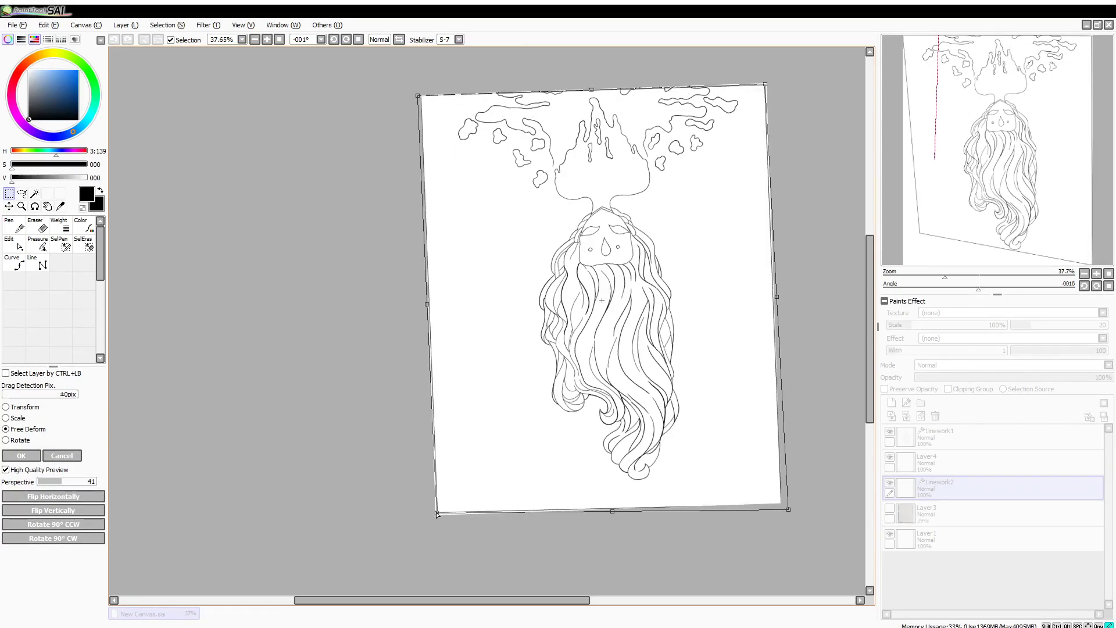
{"action": "left_click_drag", "start_coordinate": [788, 509], "coordinate": [786, 507]}
{"action": "left_click_drag", "start_coordinate": [612, 510], "coordinate": [610, 513]}
{"action": "left_click_drag", "start_coordinate": [775, 297], "coordinate": [776, 297]}
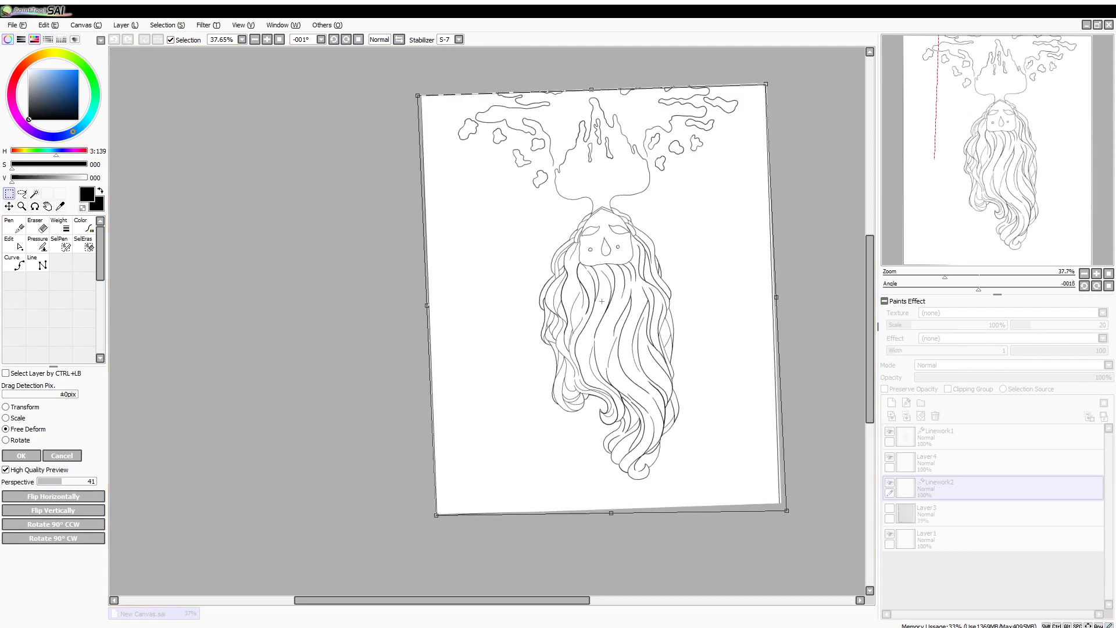
{"action": "left_click_drag", "start_coordinate": [611, 512], "coordinate": [611, 511]}
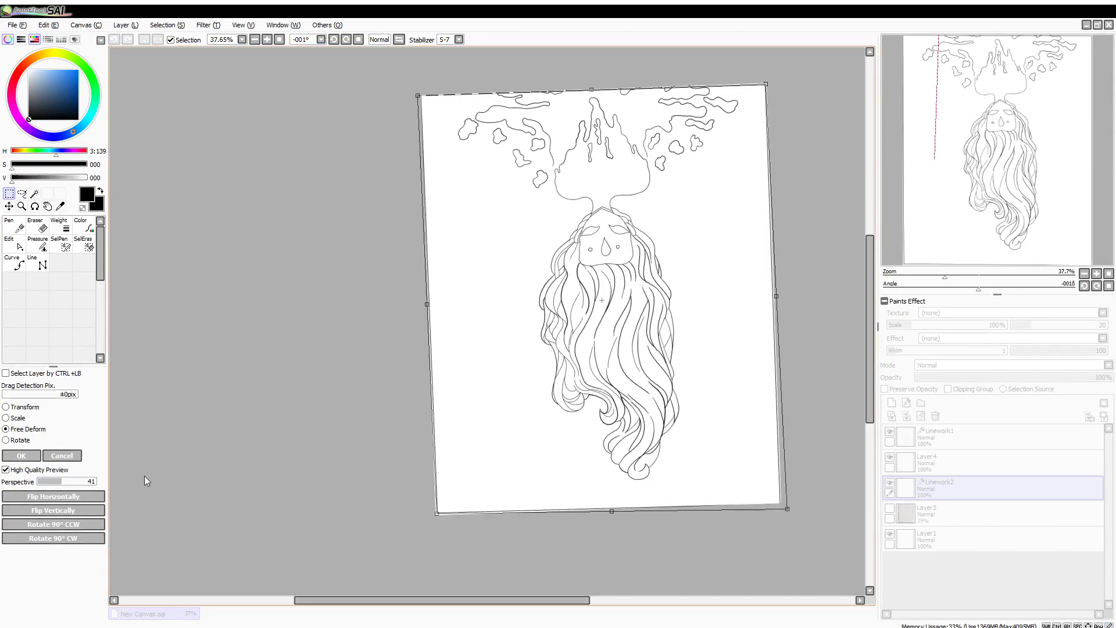
Step: Scale the frame down inside the canvas and position it around the figure
{"action": "left_click_drag", "start_coordinate": [437, 513], "coordinate": [487, 426]}
{"action": "left_click", "coordinate": [22, 455]}
{"action": "left_click", "coordinate": [15, 417]}
{"action": "left_click", "coordinate": [69, 458]}
{"action": "left_click", "coordinate": [18, 417]}
{"action": "left_click_drag", "start_coordinate": [618, 356], "coordinate": [587, 398]}
{"action": "left_click_drag", "start_coordinate": [469, 469], "coordinate": [483, 451]}
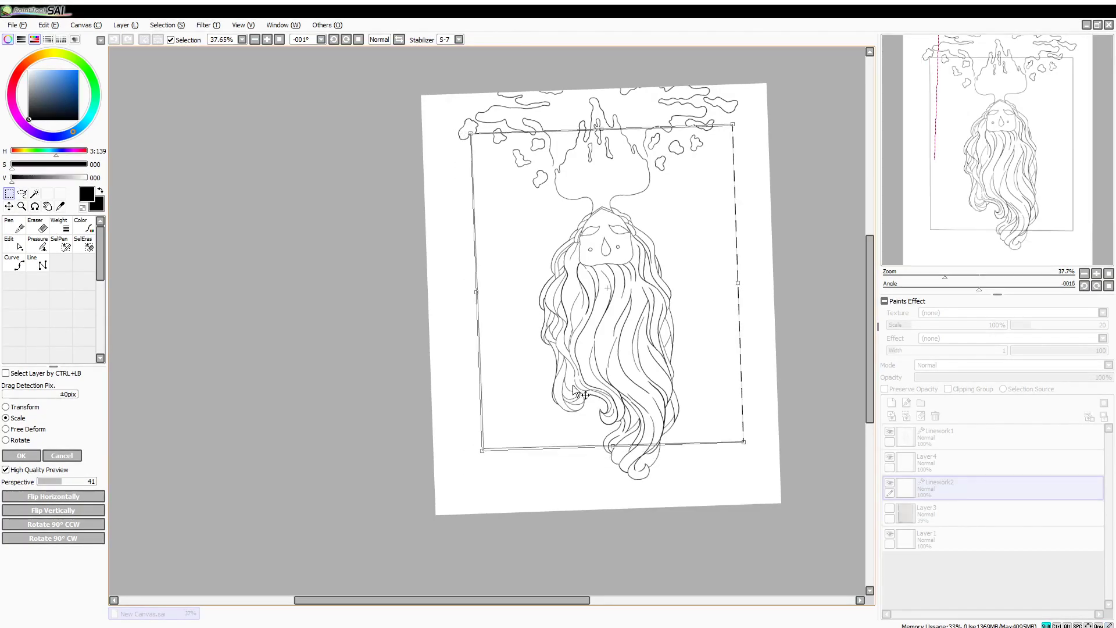
{"action": "left_click_drag", "start_coordinate": [590, 379], "coordinate": [584, 381]}
{"action": "left_click", "coordinate": [29, 458]}
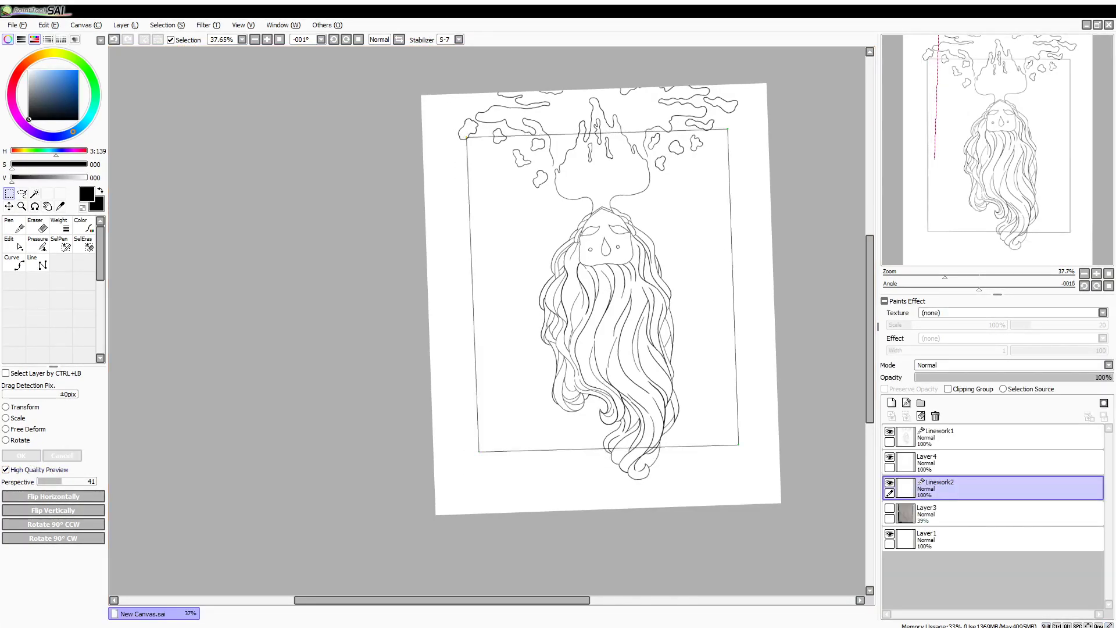
Step: Shift the frame slightly toward the hair tips, straighten the view, and enlarge the frame a little
{"action": "left_click", "coordinate": [595, 378], "text": "alt"}
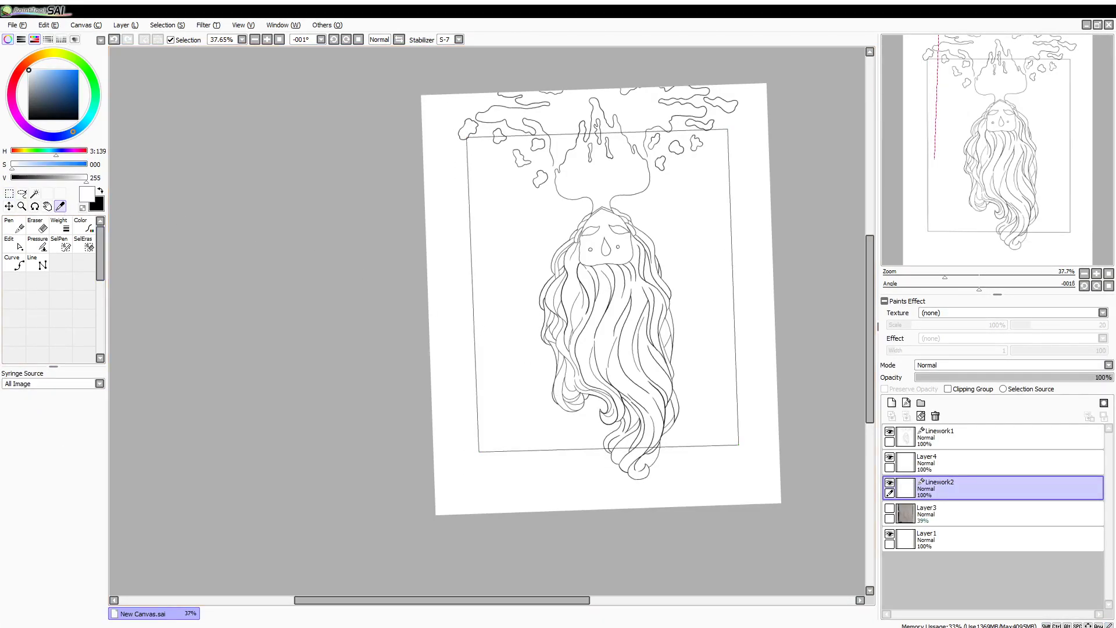
{"action": "left_click", "coordinate": [9, 193]}
{"action": "left_click", "coordinate": [17, 418]}
{"action": "left_click_drag", "start_coordinate": [642, 347], "coordinate": [640, 357]}
{"action": "left_click_drag", "start_coordinate": [979, 289], "coordinate": [979, 290]}
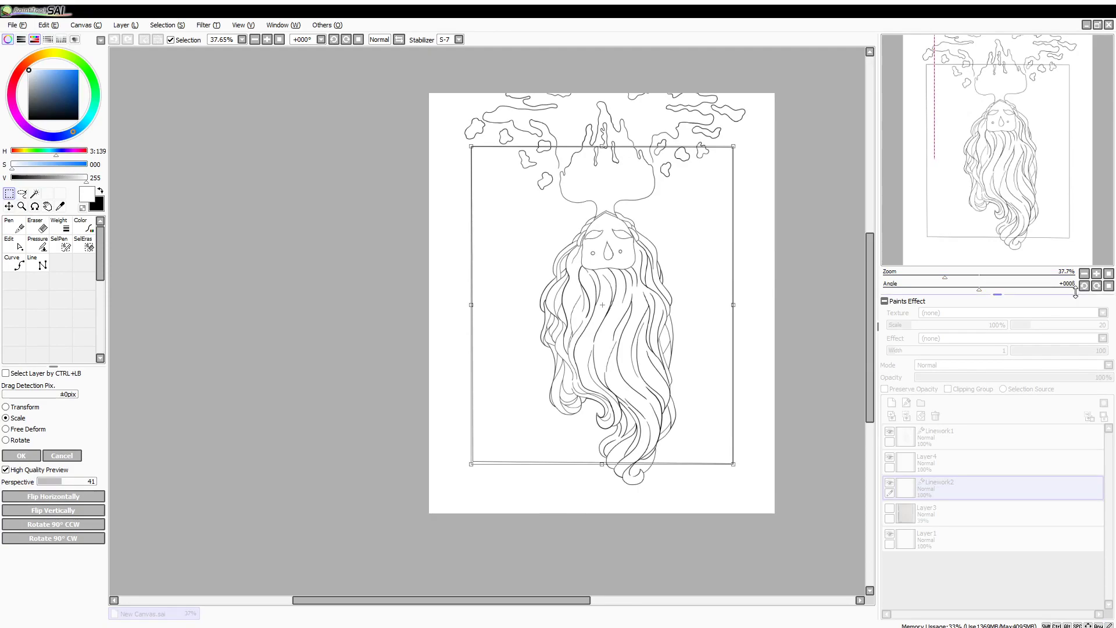
{"action": "left_click_drag", "start_coordinate": [1075, 292], "coordinate": [981, 296]}
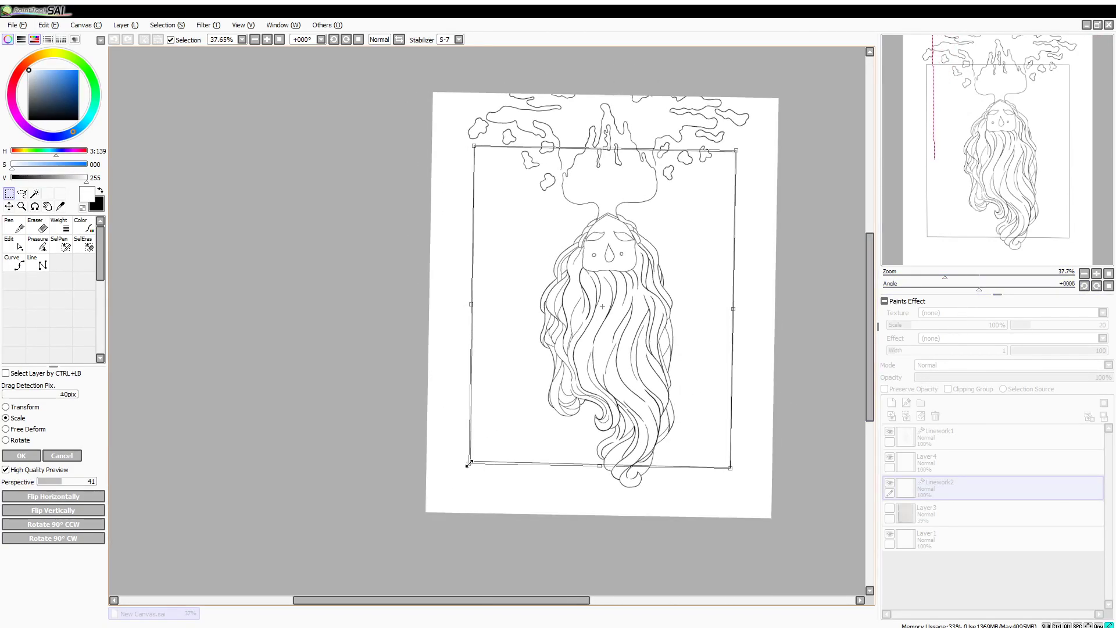
{"action": "left_click_drag", "start_coordinate": [469, 464], "coordinate": [464, 470]}
{"action": "left_click_drag", "start_coordinate": [735, 148], "coordinate": [738, 141]}
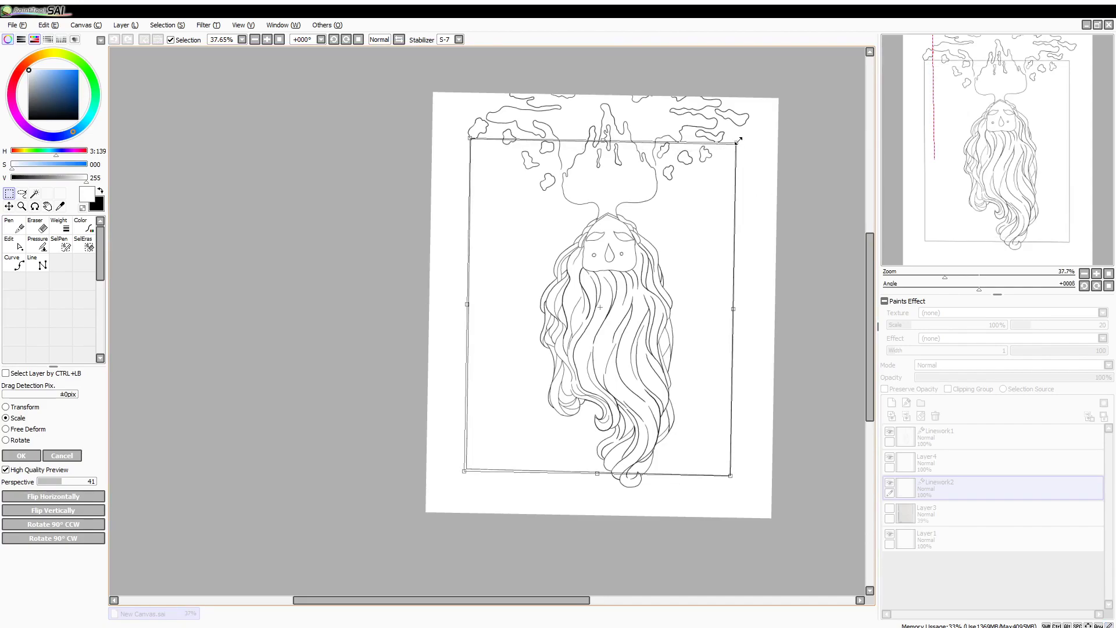
{"action": "left_click", "coordinate": [12, 459]}
Step: Select the frame's interior with the Magic Wand and fill it light grey (V 190) on Layer4
{"action": "left_click", "coordinate": [34, 193]}
{"action": "left_click", "coordinate": [511, 456]}
{"action": "left_click", "coordinate": [971, 466]}
{"action": "left_click", "coordinate": [67, 178]}
{"action": "left_click", "coordinate": [14, 261]}
{"action": "left_click", "coordinate": [536, 413]}
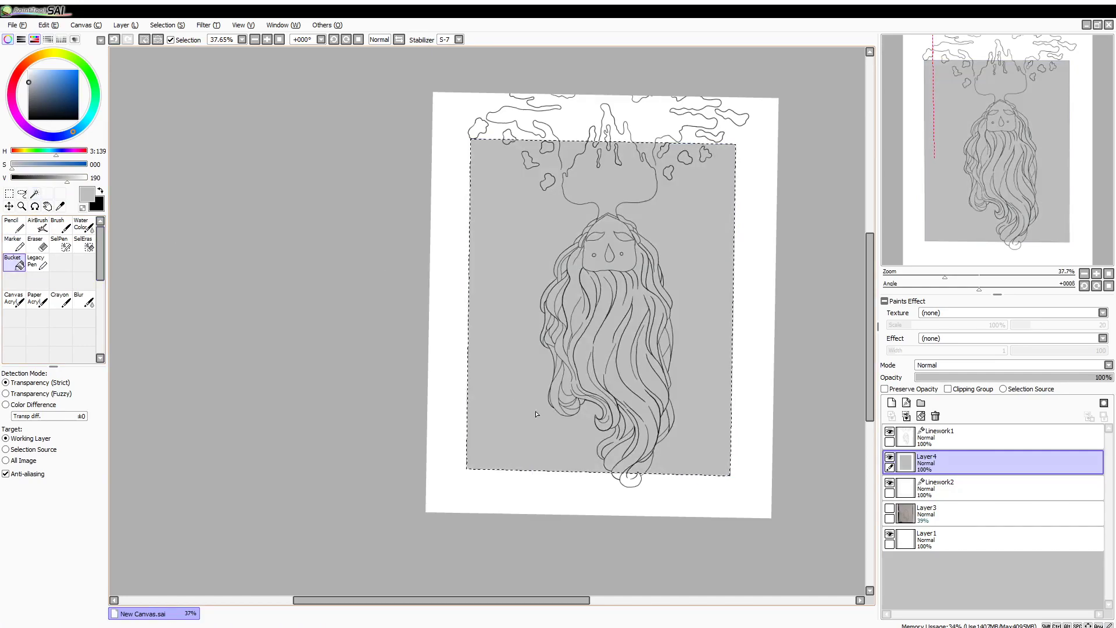
Step: Make Linework1 the working layer and erase the existing selection over the canvas
{"action": "left_click", "coordinate": [953, 436]}
{"action": "left_click", "coordinate": [34, 193]}
{"action": "left_click", "coordinate": [686, 329]}
{"action": "left_click", "coordinate": [83, 243]}
{"action": "mouse_move", "coordinate": [448, 279]}
{"action": "left_mouse_down"}
{"action": "mouse_move", "coordinate": [520, 473]}
{"action": "mouse_move", "coordinate": [622, 465]}
{"action": "left_mouse_up"}
{"action": "left_click_drag", "start_coordinate": [451, 68], "coordinate": [659, 490]}
Step: Select the dripping bust and the masked face on Linework1 with the Magic Wand
{"action": "left_click", "coordinate": [35, 193]}
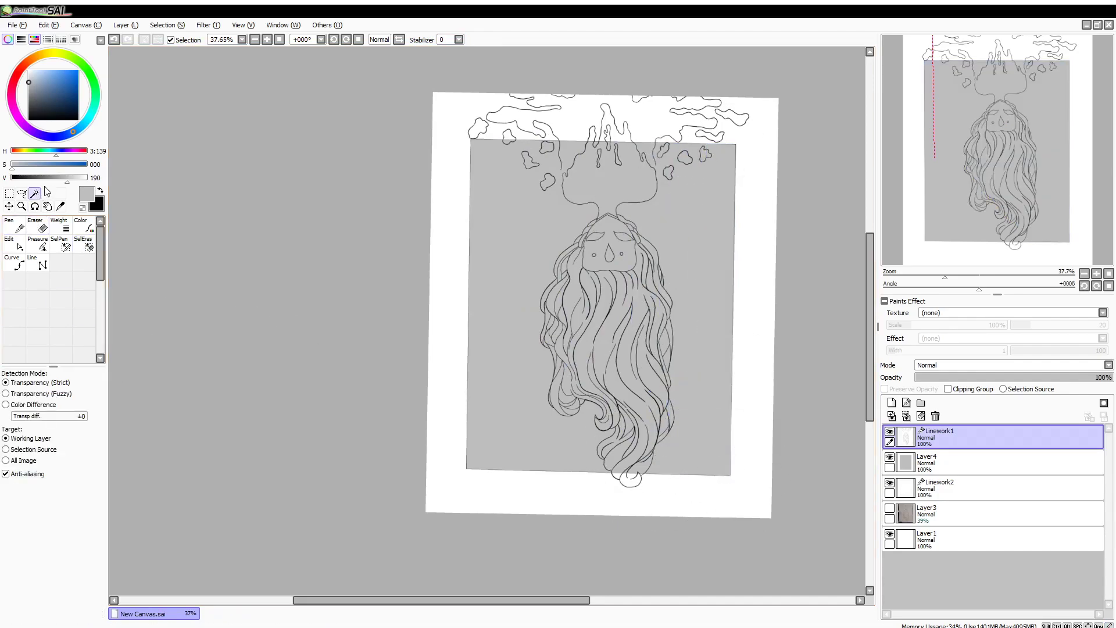
{"action": "left_click", "coordinate": [611, 180]}
{"action": "left_click", "coordinate": [633, 237]}
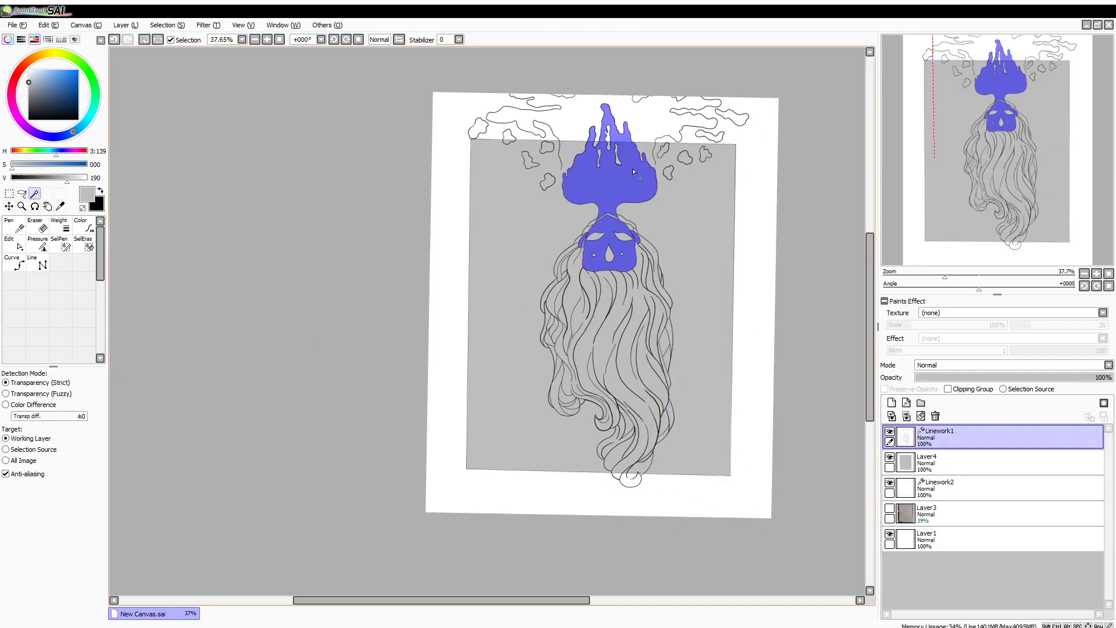
Step: Add a layer directly beneath Linework1 and bucket-fill the selected bust and face with black
{"action": "left_click", "coordinate": [892, 403]}
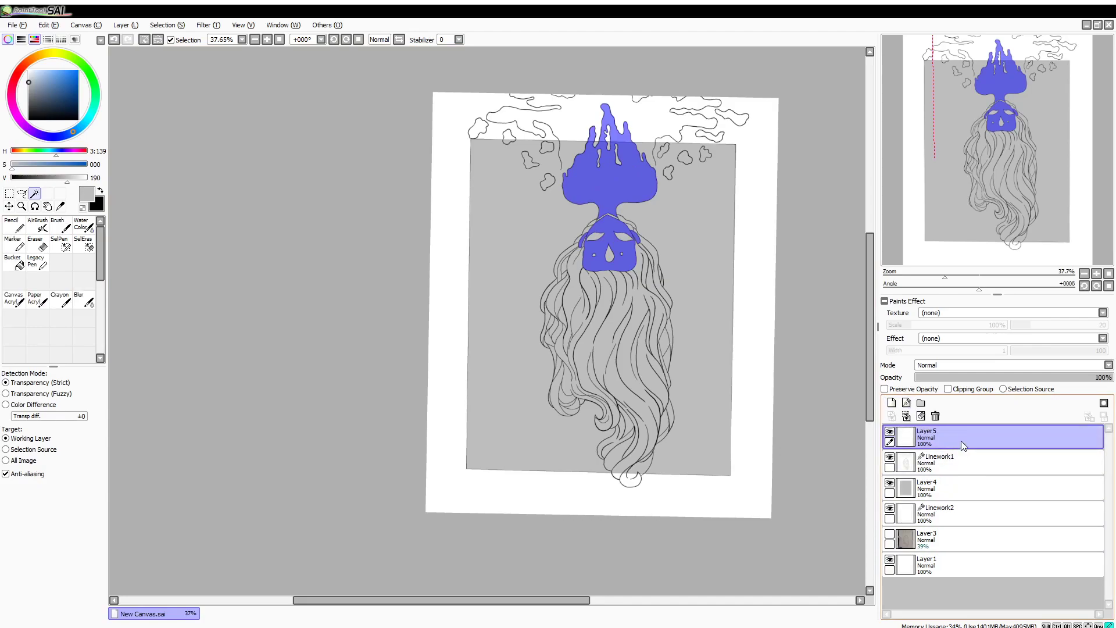
{"action": "left_click_drag", "start_coordinate": [961, 436], "coordinate": [947, 468]}
{"action": "left_click", "coordinate": [37, 226]}
{"action": "left_click", "coordinate": [14, 261]}
{"action": "left_click_drag", "start_coordinate": [56, 97], "coordinate": [29, 119]}
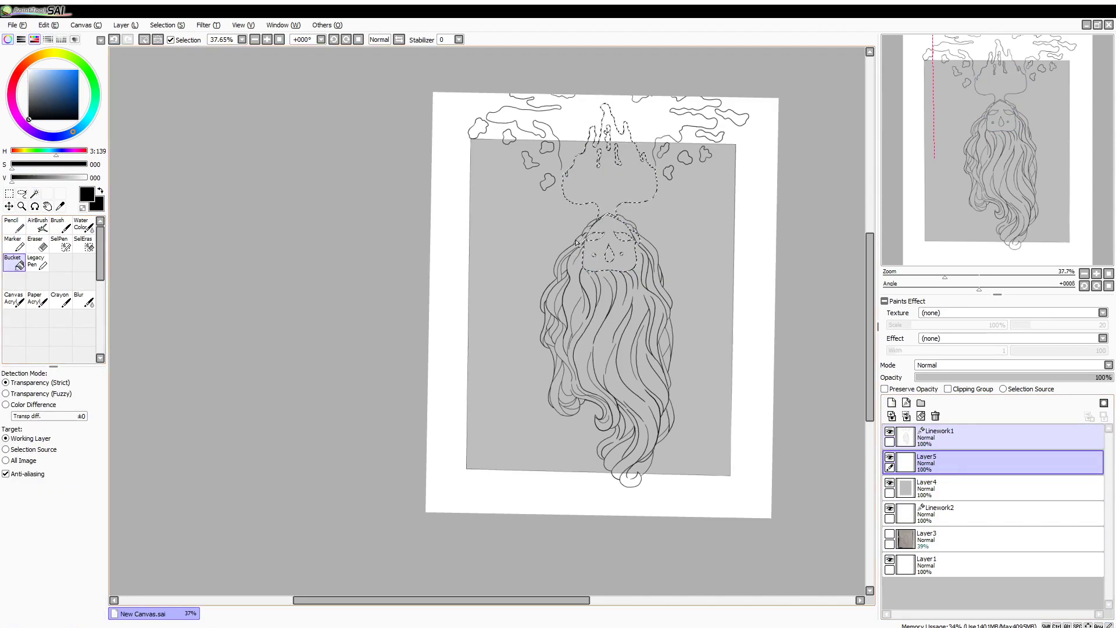
{"action": "left_click", "coordinate": [615, 218]}
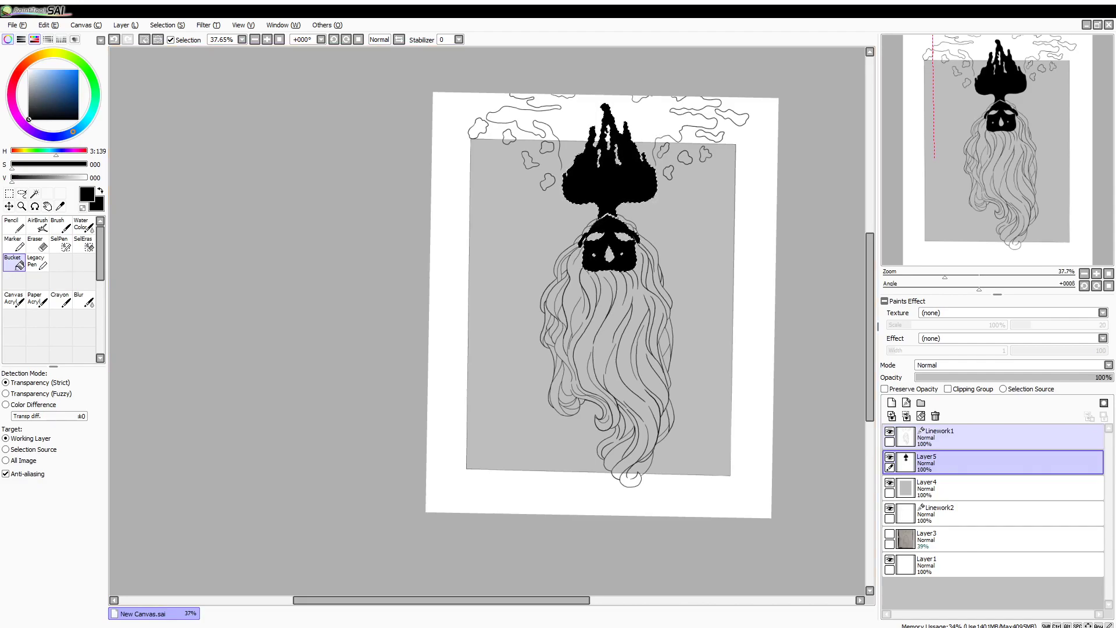
Step: Erase the bust and face selection on Linework1 and select the thin pointed band between neck and face
{"action": "left_click", "coordinate": [86, 246]}
{"action": "left_click", "coordinate": [964, 436]}
{"action": "left_click_drag", "start_coordinate": [621, 283], "coordinate": [711, 173]}
{"action": "left_click", "coordinate": [35, 194]}
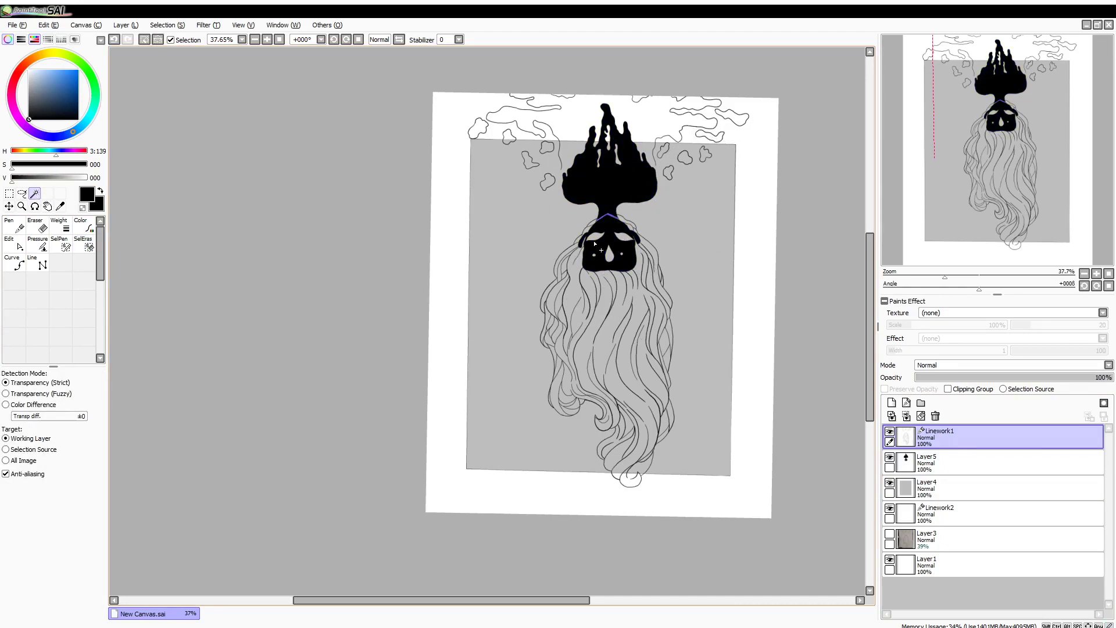
Step: Add a layer above the black fill and airbrush the selected pointed band white
{"action": "left_click", "coordinate": [85, 178]}
{"action": "left_click", "coordinate": [953, 462]}
{"action": "left_click", "coordinate": [891, 403]}
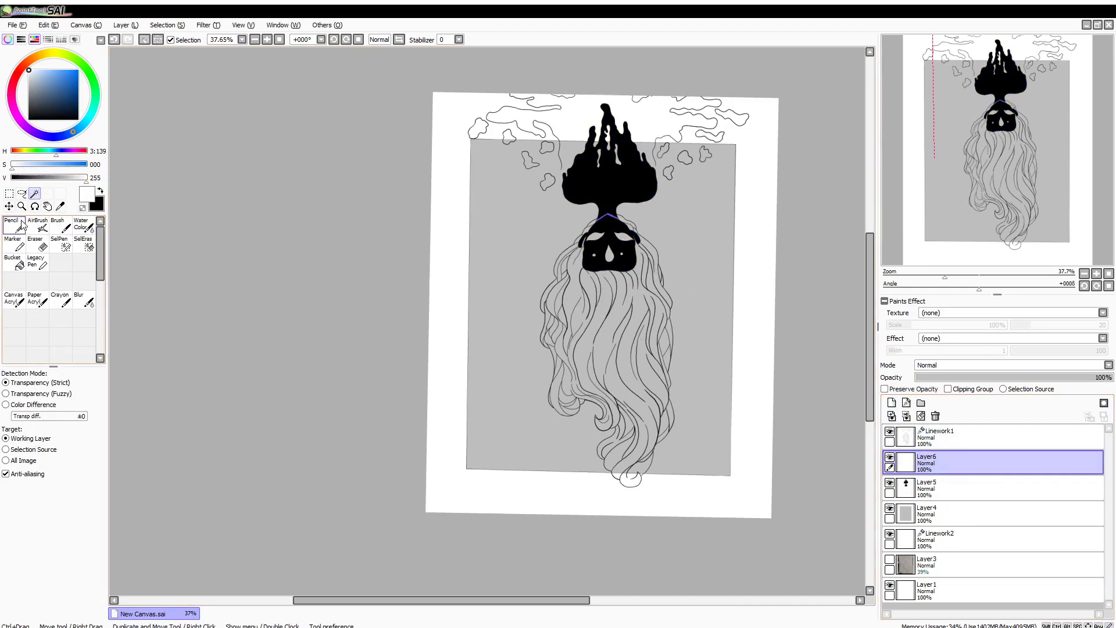
{"action": "left_click", "coordinate": [38, 224]}
{"action": "left_click_drag", "start_coordinate": [604, 230], "coordinate": [619, 230]}
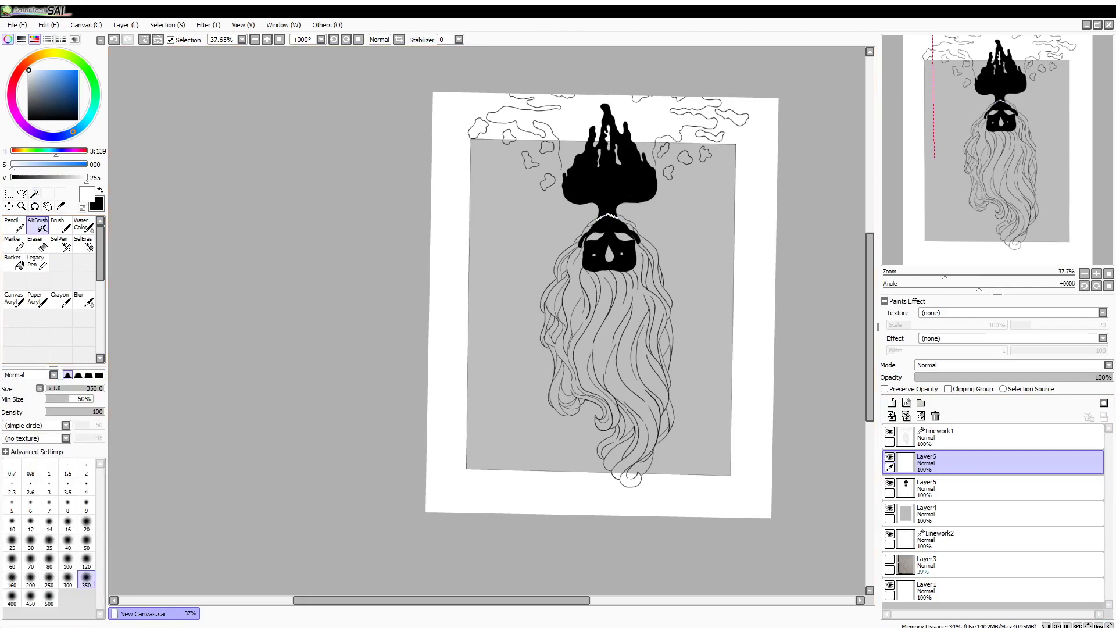
Step: Clear the band selection on Linework1 and select the middle and right sections of the hair
{"action": "left_click", "coordinate": [974, 435]}
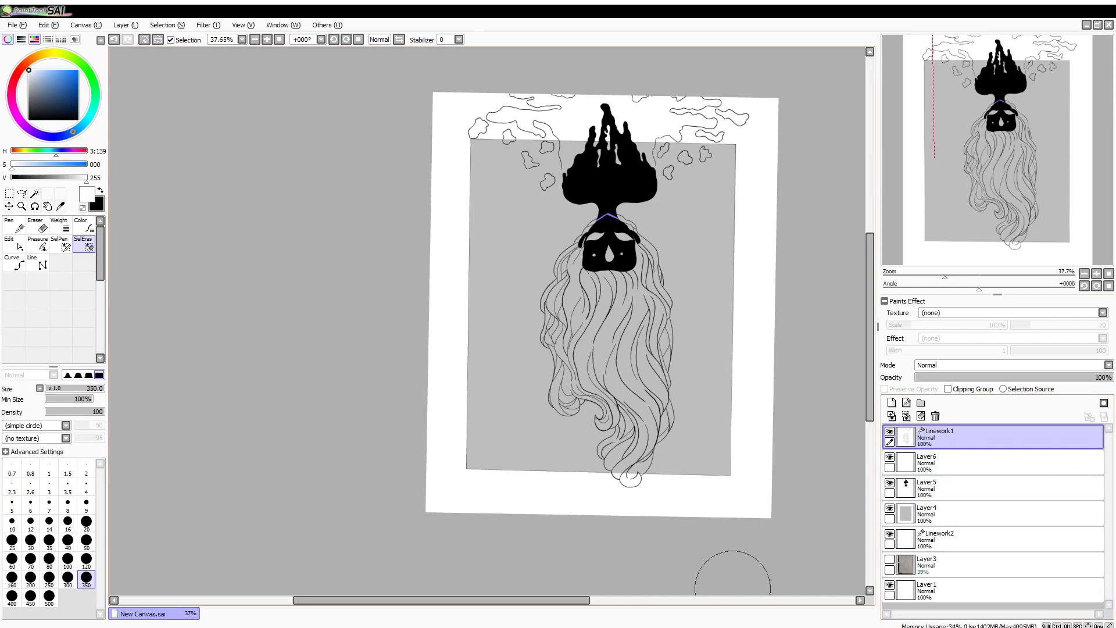
{"action": "left_click", "coordinate": [83, 242]}
{"action": "left_click", "coordinate": [34, 192]}
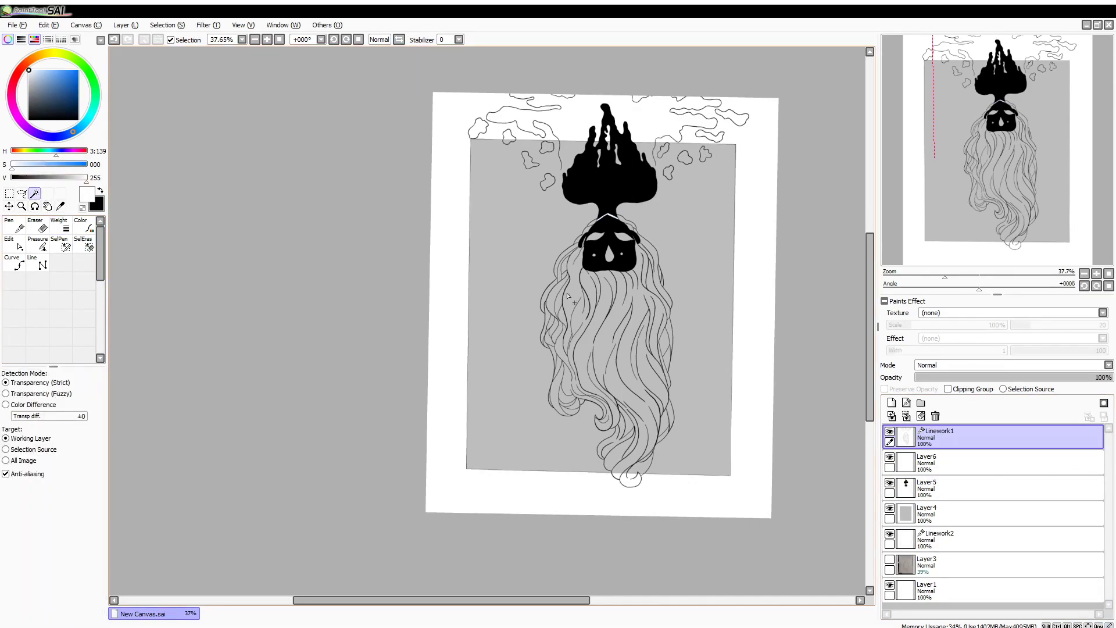
{"action": "left_click", "coordinate": [627, 361]}
{"action": "left_click", "coordinate": [664, 285]}
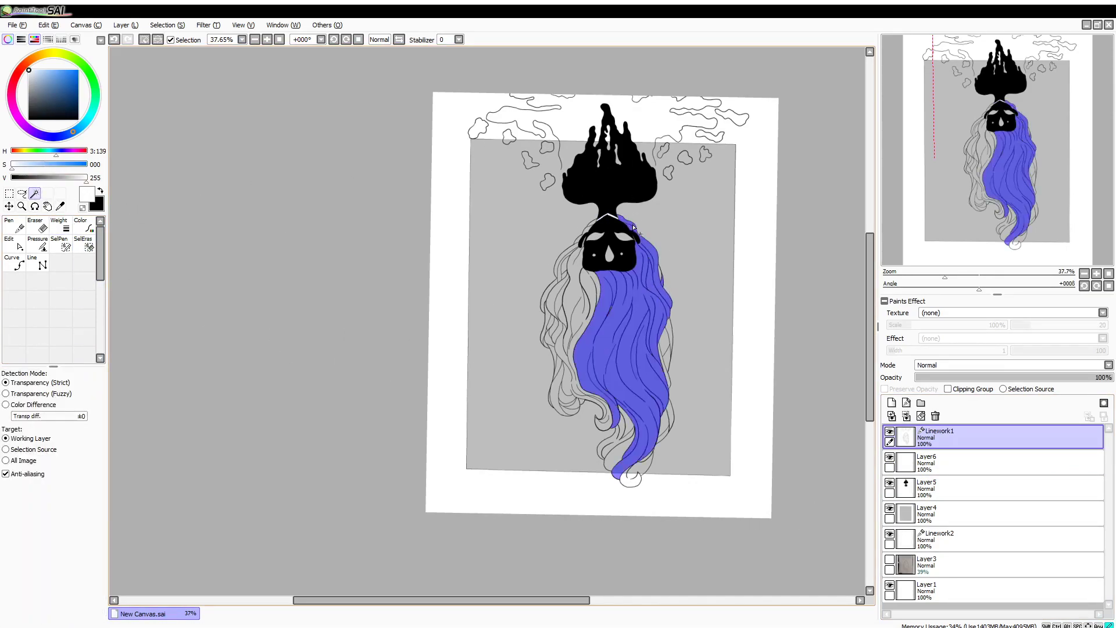
Step: Add the left-hand strands, the lower curls and the hair tips to the hair selection
{"action": "left_click", "coordinate": [592, 227]}
{"action": "left_click", "coordinate": [575, 256]}
{"action": "left_click", "coordinate": [563, 317]}
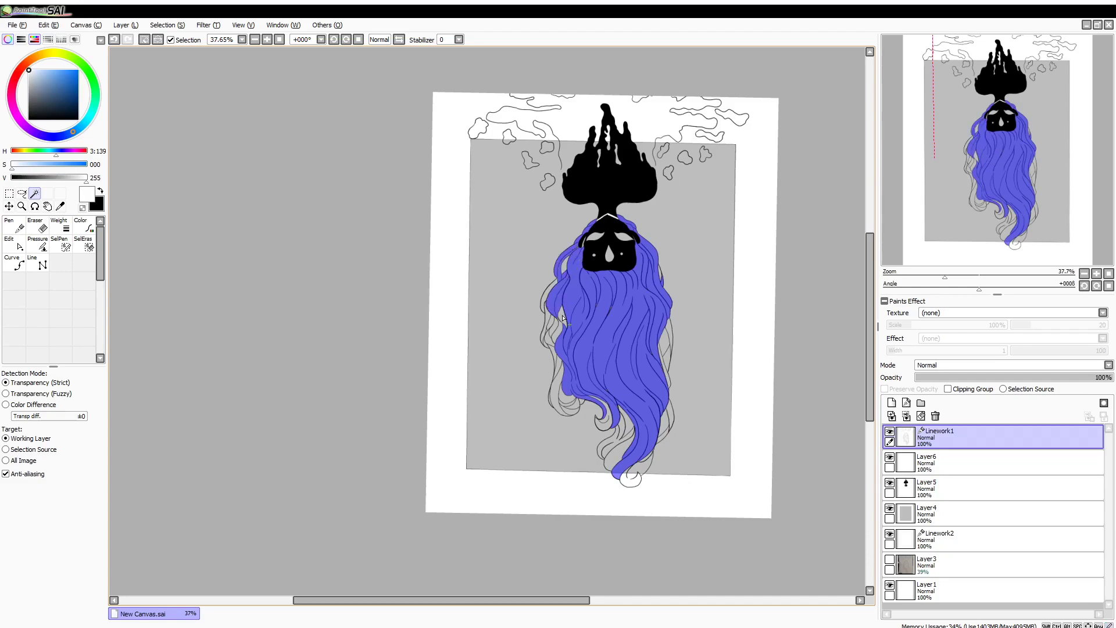
{"action": "left_click", "coordinate": [554, 356]}
{"action": "left_click", "coordinate": [554, 400]}
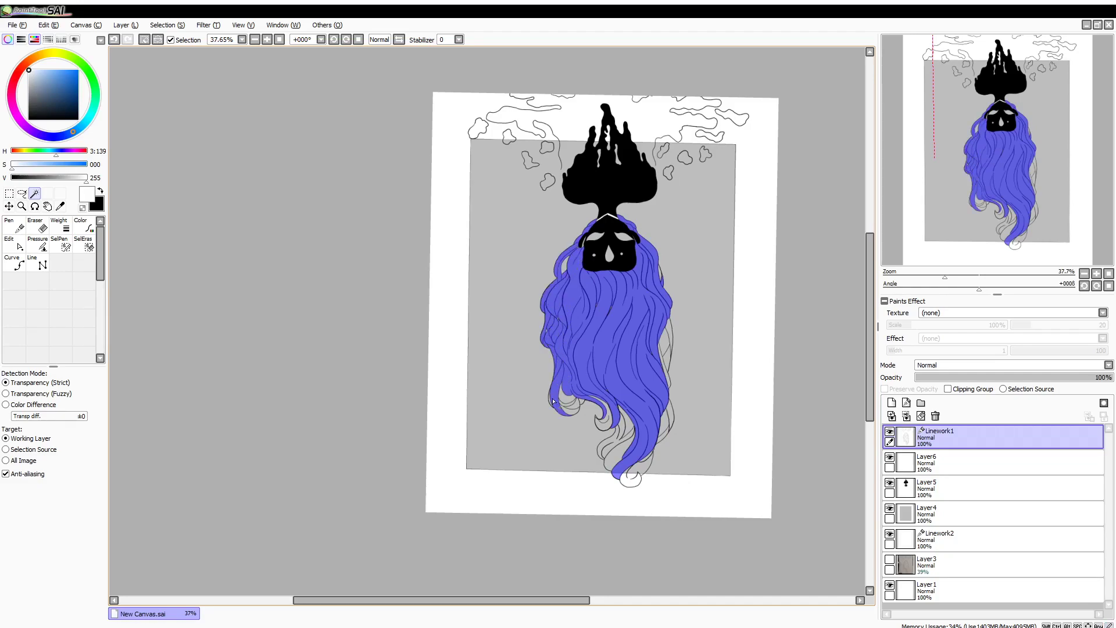
{"action": "left_click", "coordinate": [619, 438]}
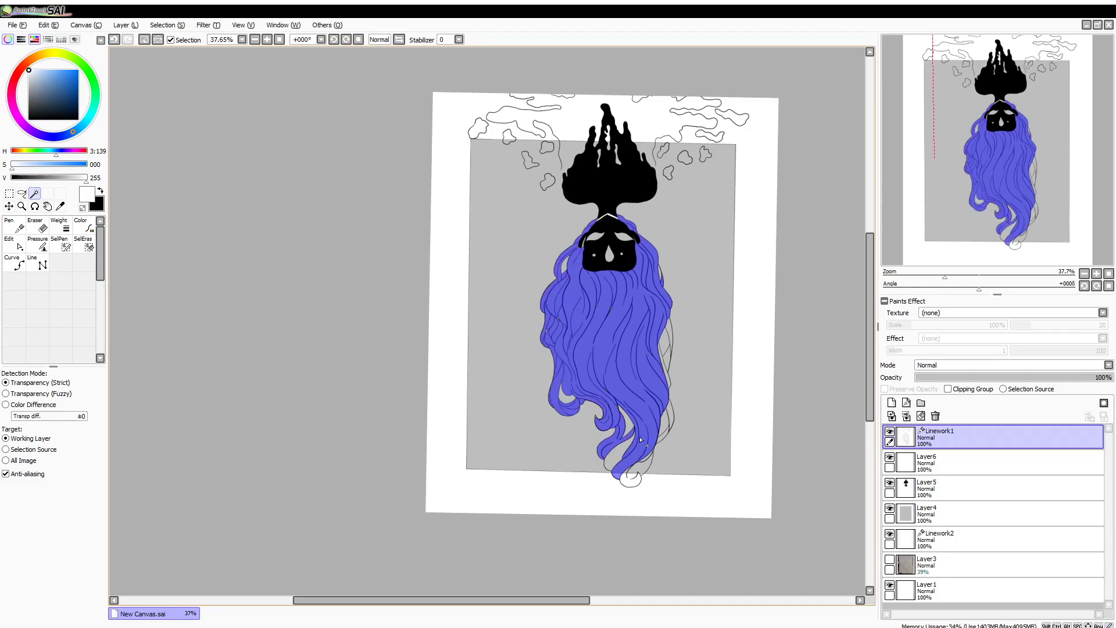
{"action": "left_click", "coordinate": [649, 459]}
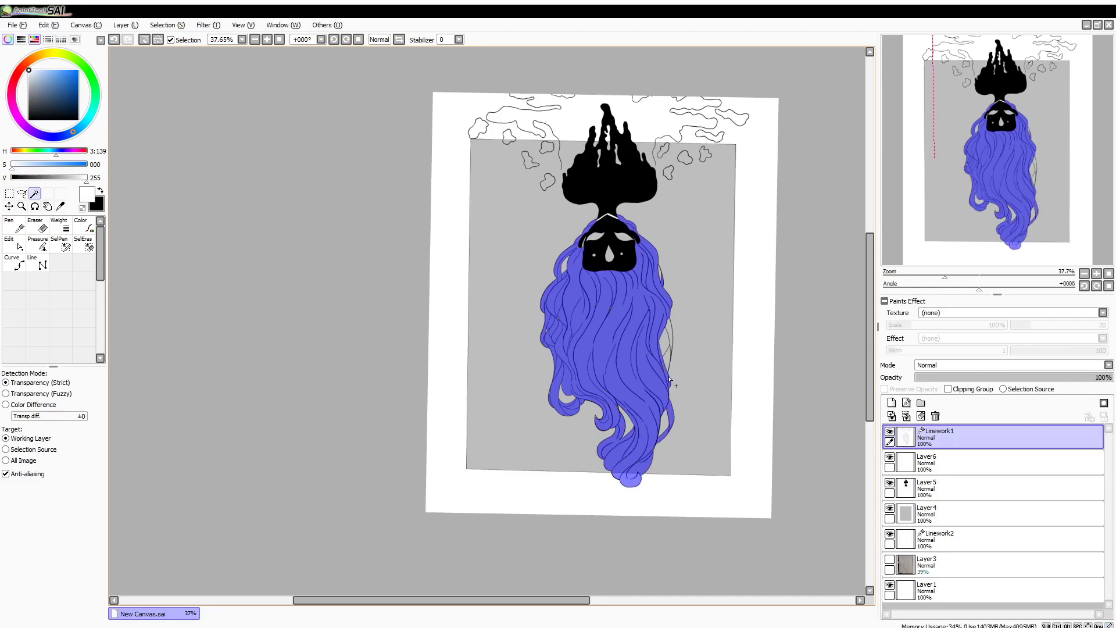
Step: Fill the gaps in the hair selection on Linework1 with the selection pen at sizes 120 and 20
{"action": "left_click_drag", "start_coordinate": [946, 276], "coordinate": [982, 277]}
{"action": "left_click_drag", "start_coordinate": [982, 169], "coordinate": [1025, 183]}
{"action": "left_click", "coordinate": [61, 243]}
{"action": "left_click", "coordinate": [86, 561]}
{"action": "mouse_move", "coordinate": [604, 215]}
{"action": "left_mouse_down"}
{"action": "mouse_move", "coordinate": [531, 268]}
{"action": "mouse_move", "coordinate": [495, 342]}
{"action": "mouse_move", "coordinate": [472, 300]}
{"action": "left_mouse_up"}
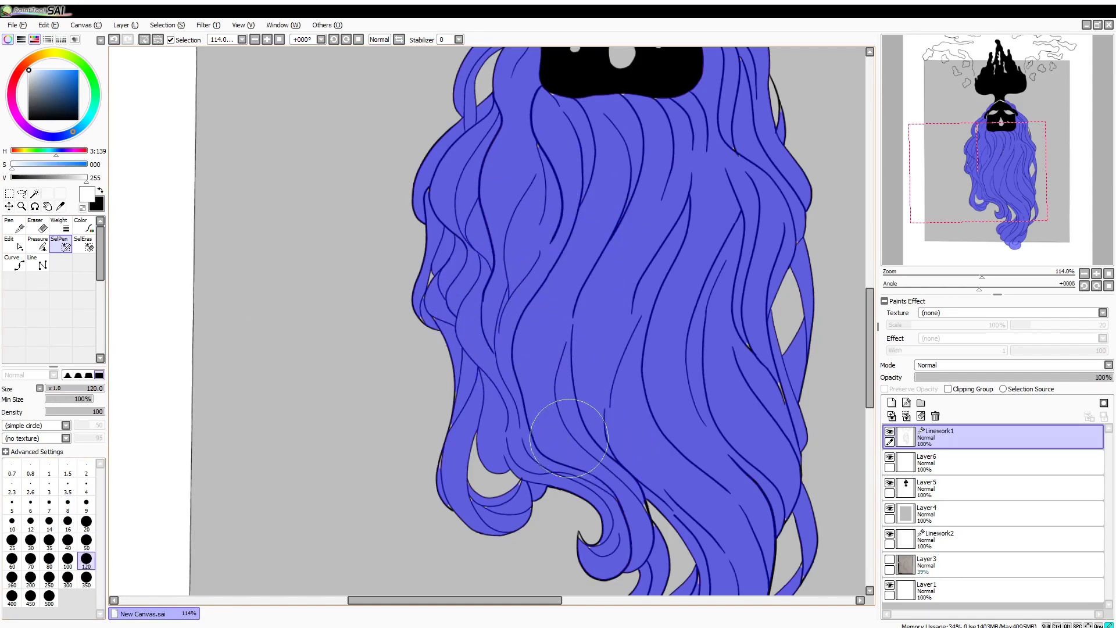
{"action": "left_click_drag", "start_coordinate": [989, 178], "coordinate": [988, 149]}
{"action": "mouse_move", "coordinate": [631, 289]}
{"action": "left_mouse_down"}
{"action": "mouse_move", "coordinate": [551, 285]}
{"action": "mouse_move", "coordinate": [561, 353]}
{"action": "left_mouse_up"}
{"action": "left_click", "coordinate": [86, 521]}
{"action": "left_click_drag", "start_coordinate": [529, 192], "coordinate": [548, 141]}
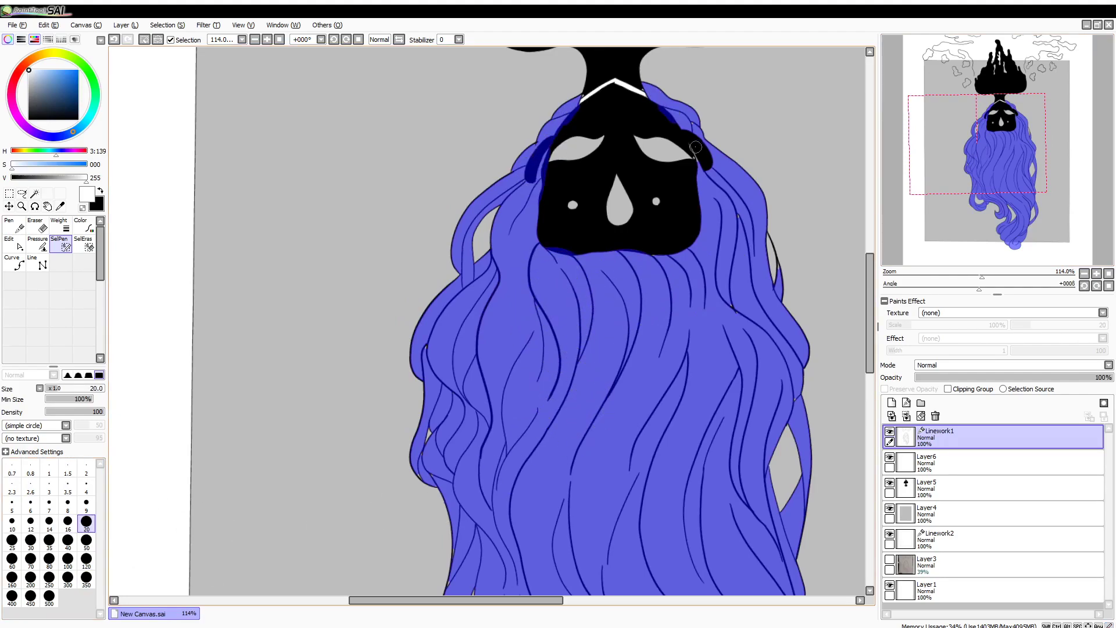
Step: Refine the edges of the hair selection with a size 9 selection pen and a size 3.5 selection eraser
{"action": "left_click_drag", "start_coordinate": [961, 162], "coordinate": [954, 218]}
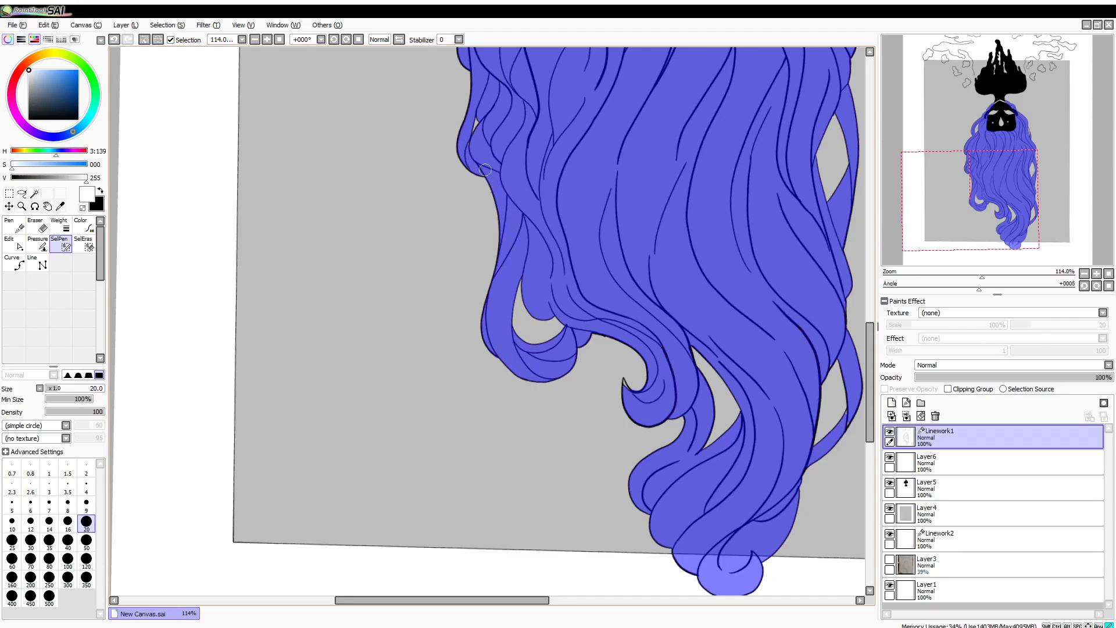
{"action": "mouse_move", "coordinate": [966, 187]}
{"action": "left_mouse_down"}
{"action": "mouse_move", "coordinate": [982, 181]}
{"action": "mouse_move", "coordinate": [964, 161]}
{"action": "mouse_move", "coordinate": [999, 177]}
{"action": "left_mouse_up"}
{"action": "left_click", "coordinate": [86, 505]}
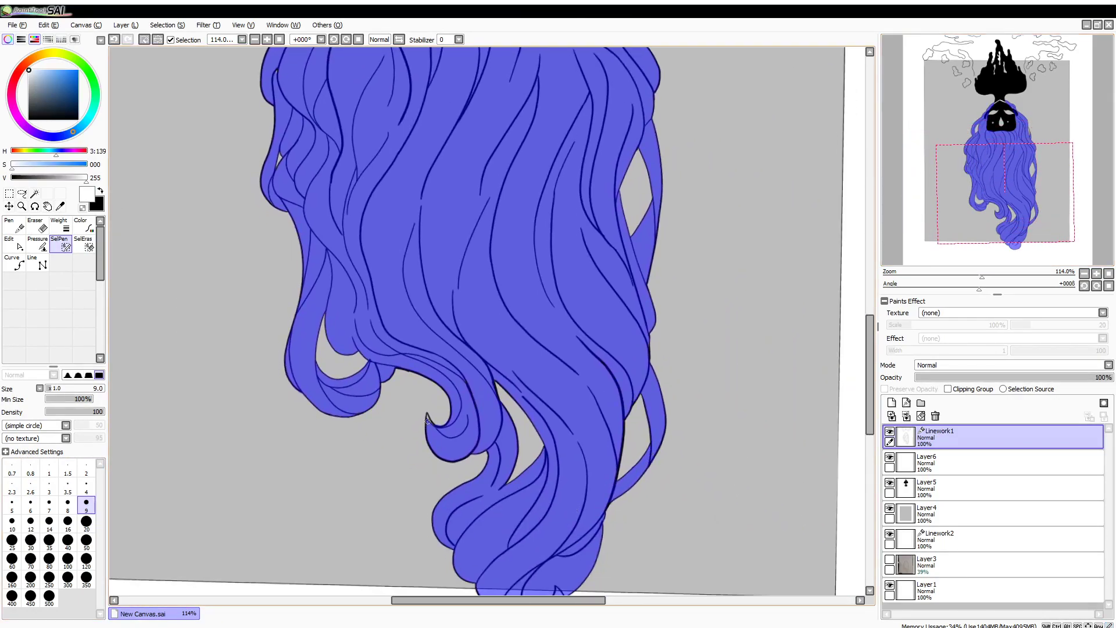
{"action": "left_click", "coordinate": [84, 244]}
{"action": "left_click", "coordinate": [67, 486]}
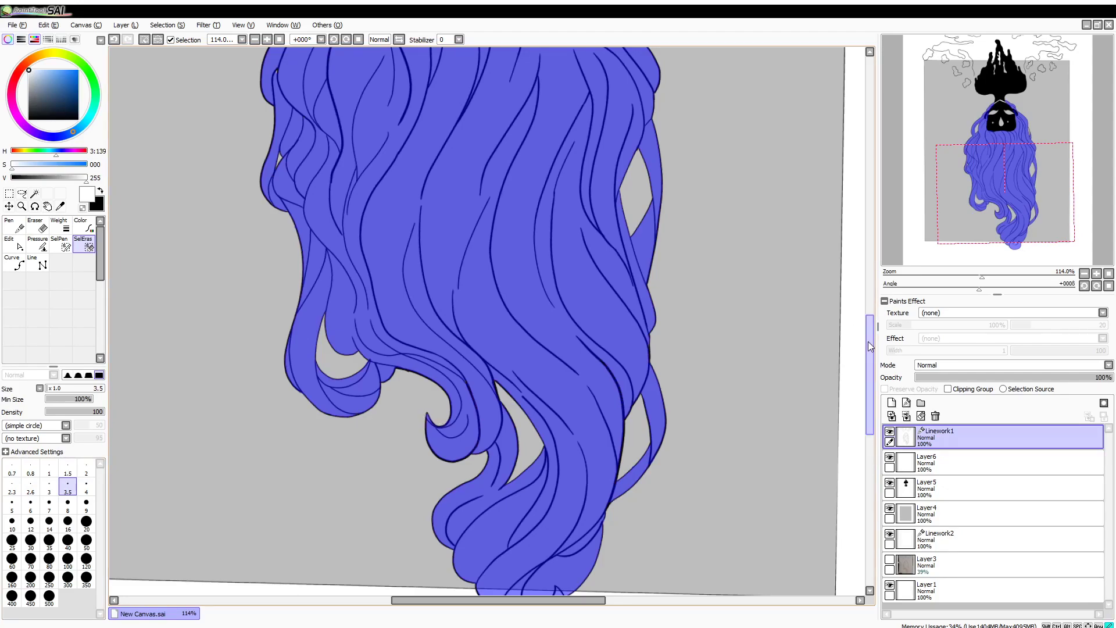
{"action": "scroll", "coordinate": [669, 241], "scroll_direction": "up", "scroll_amount": 5}
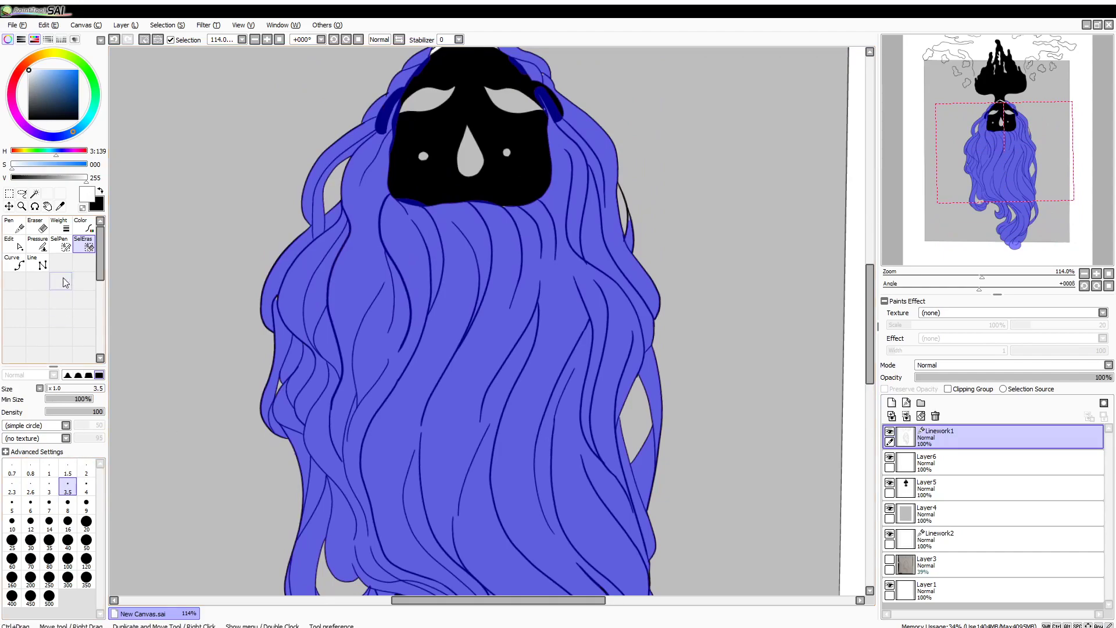
{"action": "left_click", "coordinate": [61, 244]}
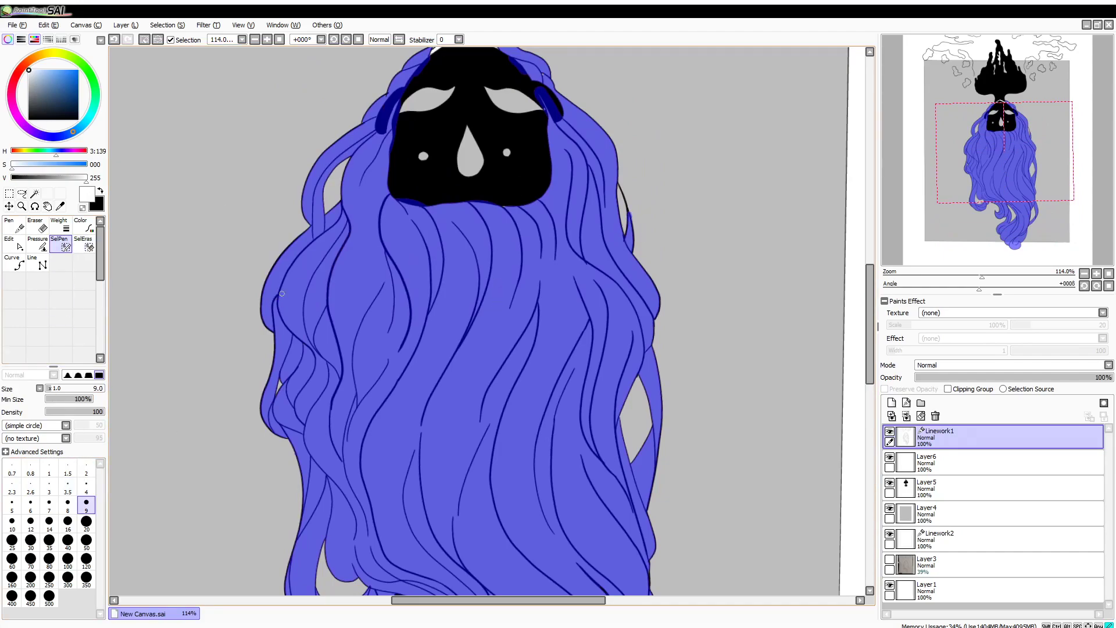
{"action": "key", "text": "e"}
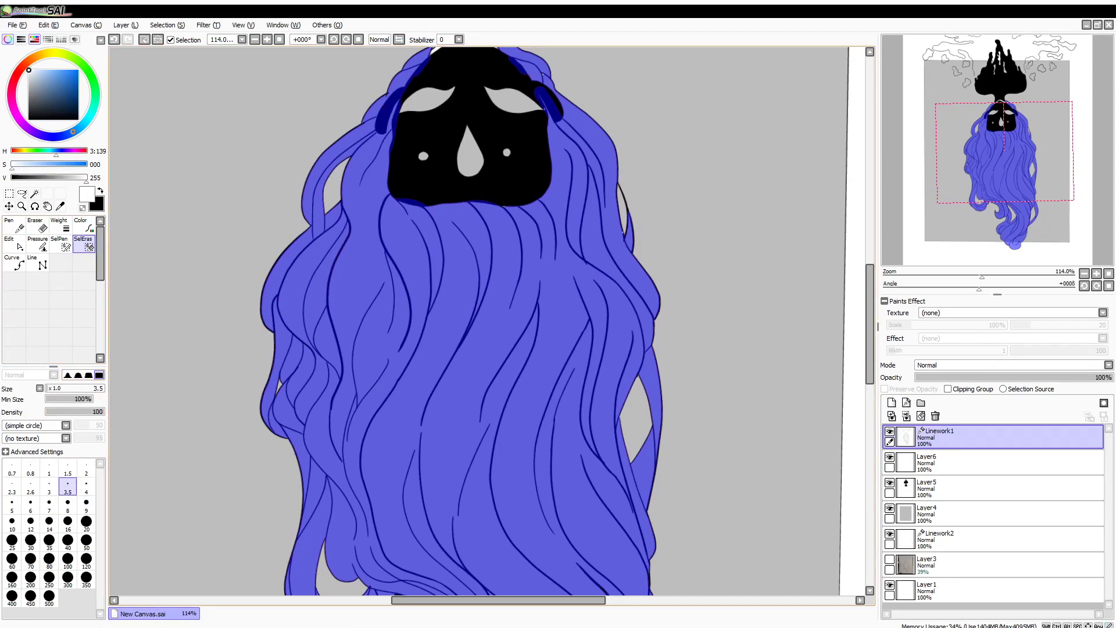
{"action": "key", "text": "e"}
Step: Move Layer6 below the black fill layer and replace the colour wheel with the HSV sliders and colour mixer
{"action": "left_click_drag", "start_coordinate": [964, 462], "coordinate": [958, 489]}
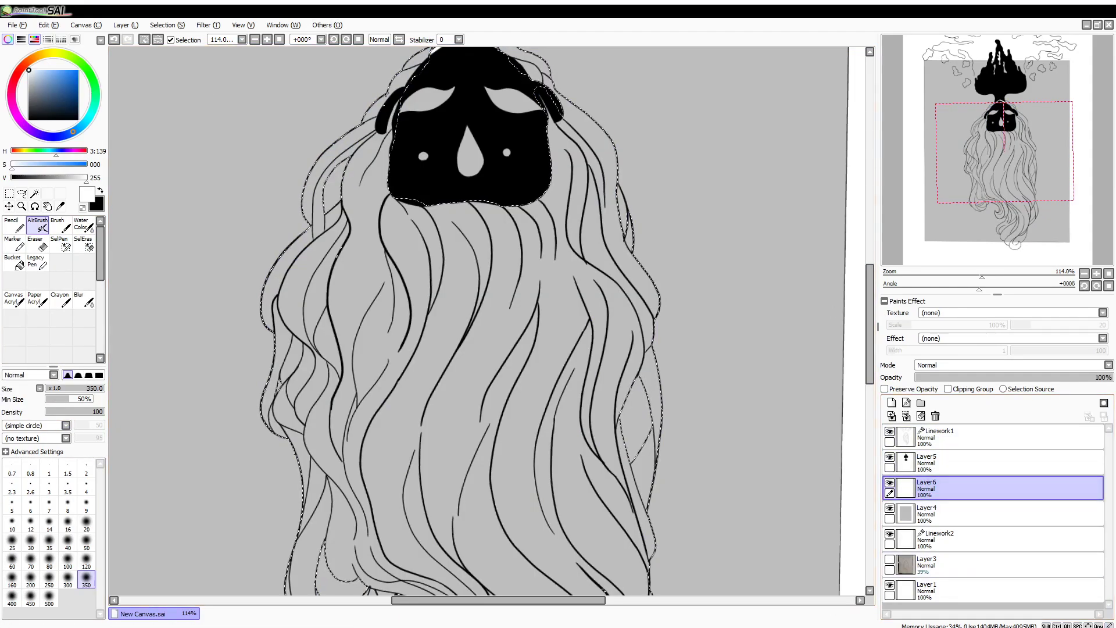
{"action": "left_click", "coordinate": [49, 40]}
{"action": "left_click", "coordinate": [8, 40]}
{"action": "left_click", "coordinate": [35, 40]}
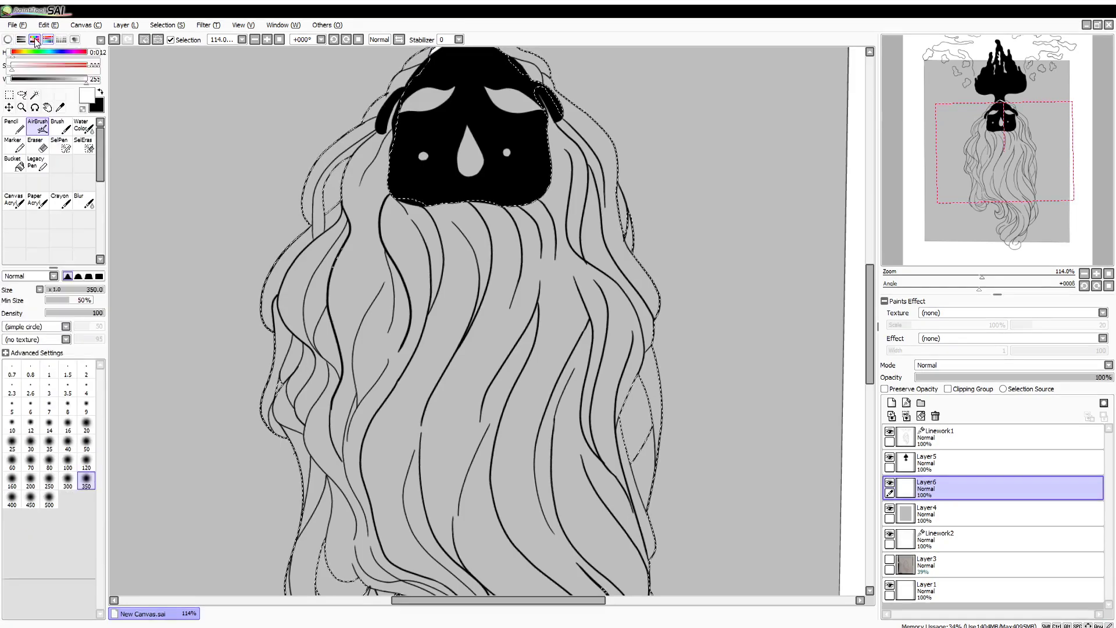
{"action": "left_click", "coordinate": [63, 39]}
{"action": "left_click", "coordinate": [66, 40]}
{"action": "left_click", "coordinate": [35, 39]}
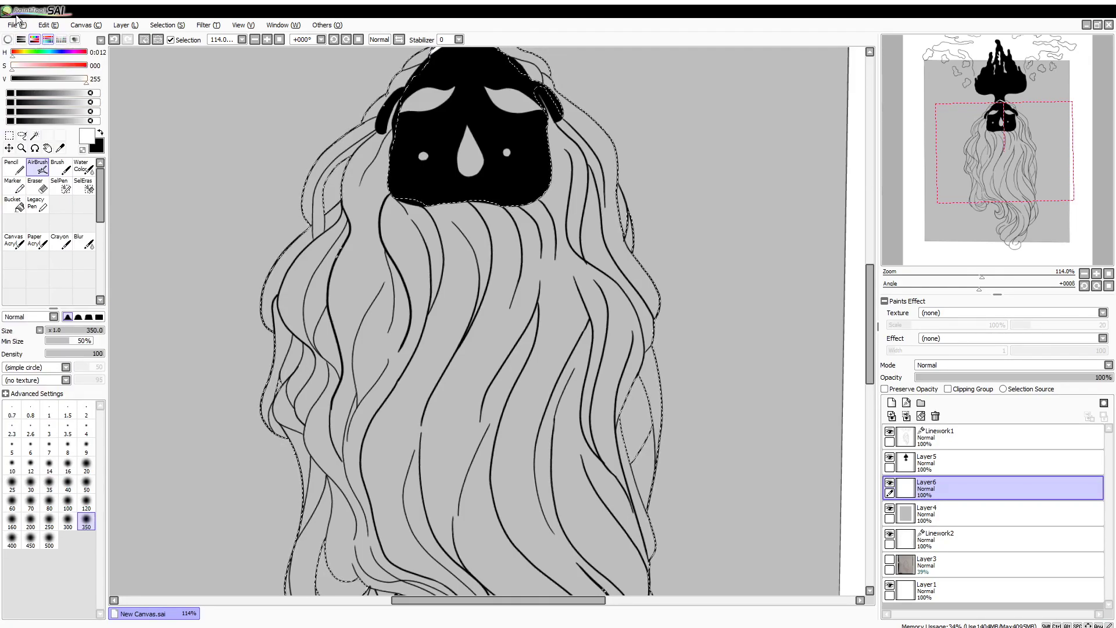
Step: Airbrush the hair around the face purple and the band beneath it blue at size 350
{"action": "left_click", "coordinate": [71, 52]}
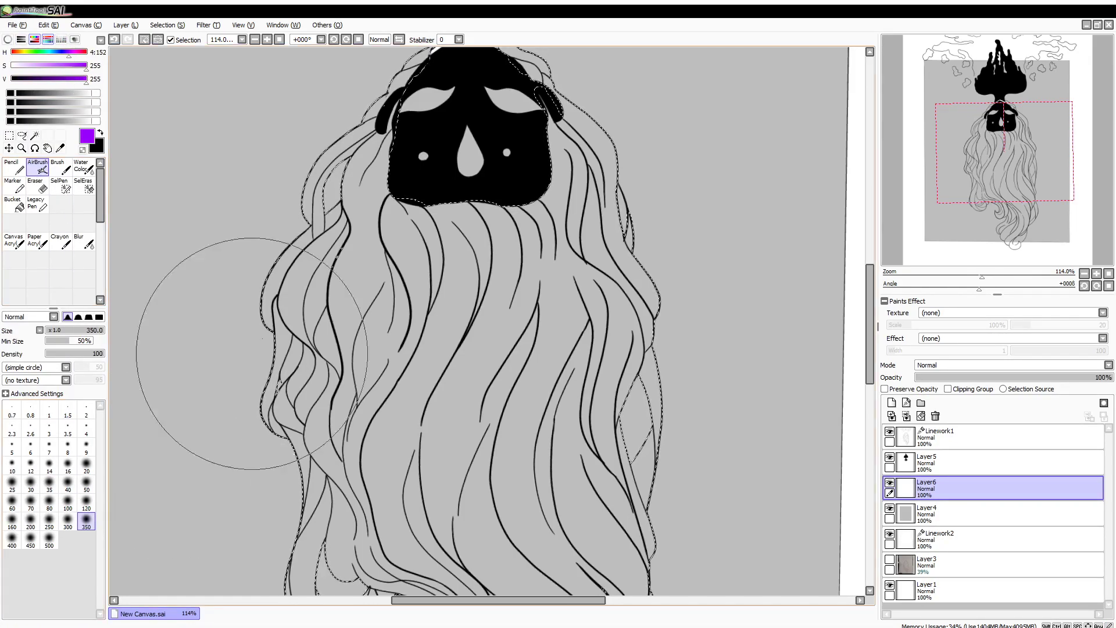
{"action": "mouse_move", "coordinate": [395, 140]}
{"action": "left_mouse_down"}
{"action": "mouse_move", "coordinate": [447, 82]}
{"action": "mouse_move", "coordinate": [477, 79]}
{"action": "mouse_move", "coordinate": [377, 122]}
{"action": "left_mouse_up"}
{"action": "left_click", "coordinate": [63, 52]}
{"action": "mouse_move", "coordinate": [284, 267]}
{"action": "left_mouse_down"}
{"action": "mouse_move", "coordinate": [311, 306]}
{"action": "mouse_move", "coordinate": [467, 312]}
{"action": "mouse_move", "coordinate": [684, 212]}
{"action": "left_mouse_up"}
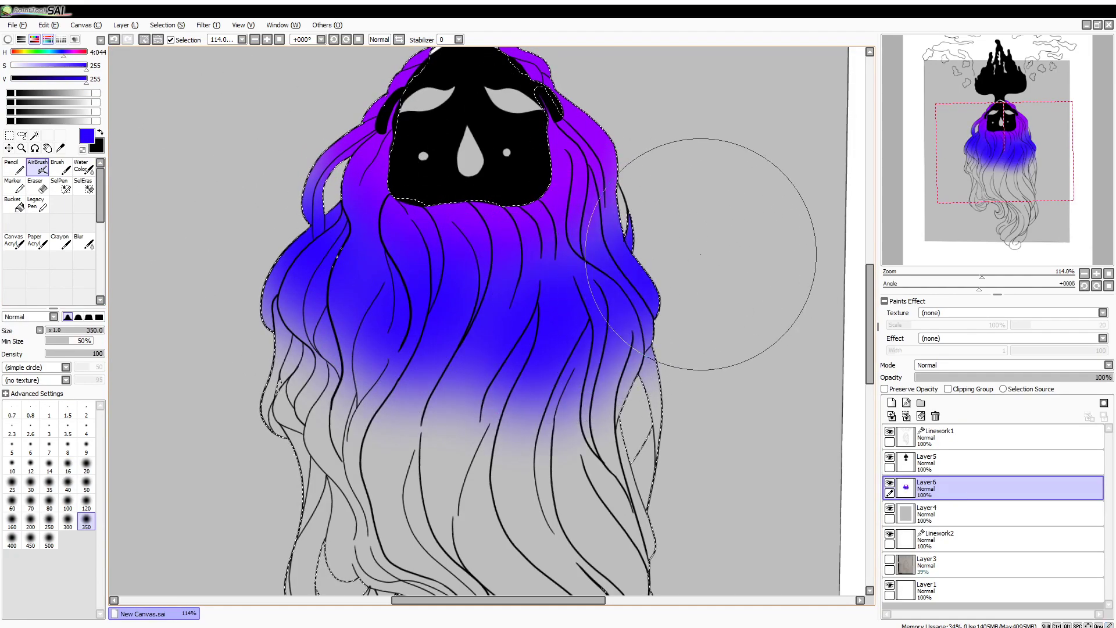
Step: Airbrush the middle of the hair green and the band beneath it yellow
{"action": "left_click", "coordinate": [40, 52]}
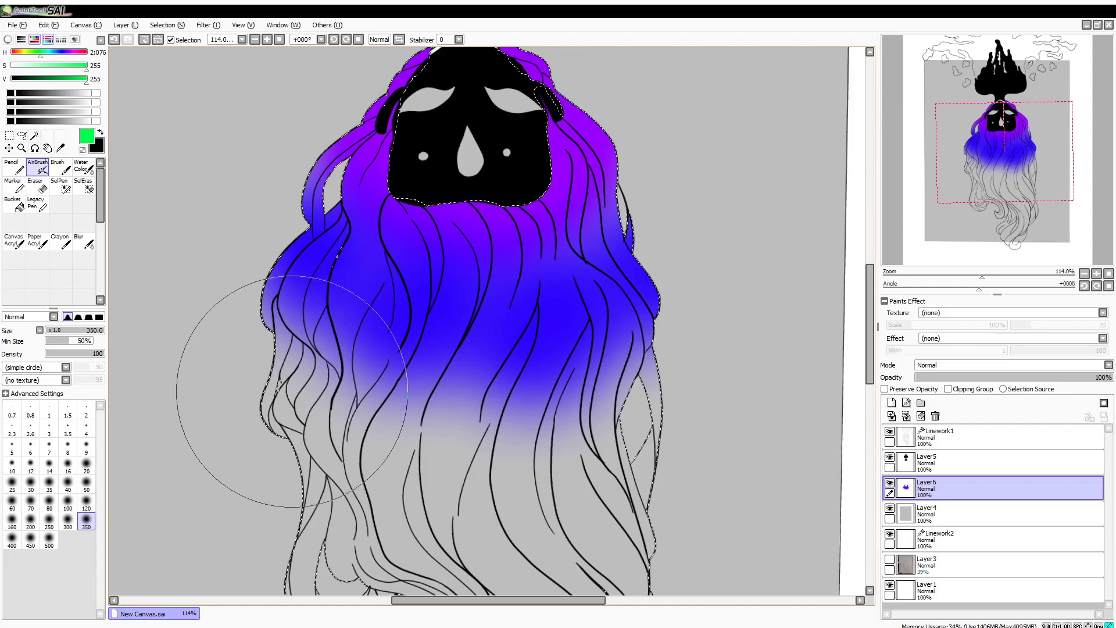
{"action": "mouse_move", "coordinate": [286, 399]}
{"action": "left_mouse_down"}
{"action": "mouse_move", "coordinate": [448, 374]}
{"action": "mouse_move", "coordinate": [661, 398]}
{"action": "mouse_move", "coordinate": [299, 411]}
{"action": "mouse_move", "coordinate": [293, 383]}
{"action": "left_mouse_up"}
{"action": "left_click", "coordinate": [26, 52]}
{"action": "left_click_drag", "start_coordinate": [372, 526], "coordinate": [444, 248]}
{"action": "mouse_move", "coordinate": [406, 325]}
{"action": "left_mouse_down"}
{"action": "mouse_move", "coordinate": [447, 261]}
{"action": "mouse_move", "coordinate": [792, 212]}
{"action": "left_mouse_up"}
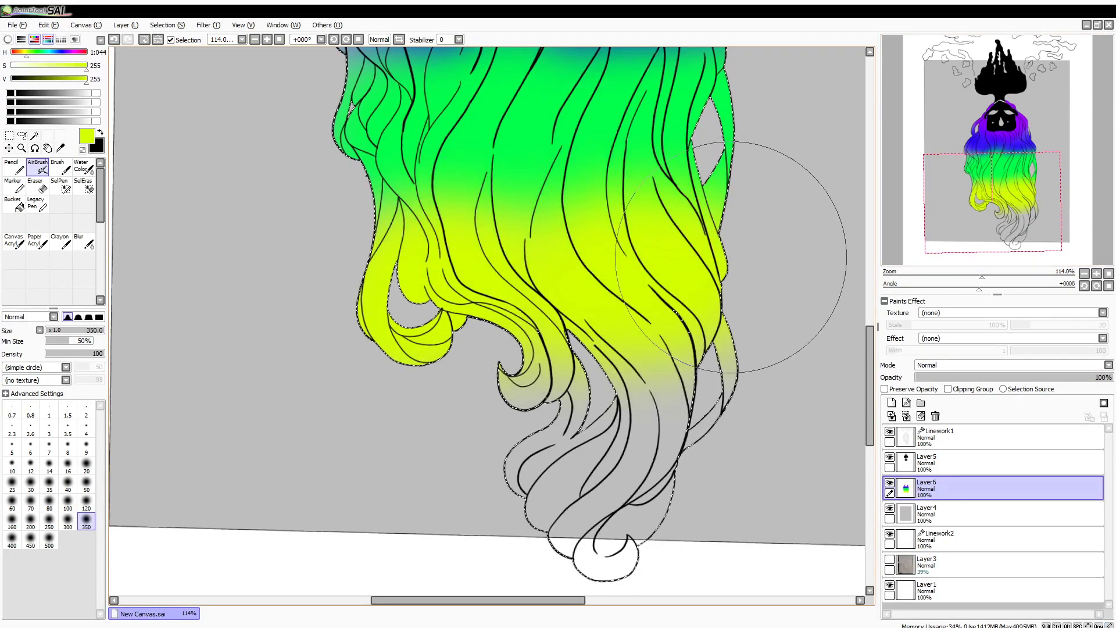
Step: Airbrush the hair below the yellow band orange and the hair tips red
{"action": "left_click", "coordinate": [21, 51]}
{"action": "mouse_move", "coordinate": [465, 419]}
{"action": "left_mouse_down"}
{"action": "mouse_move", "coordinate": [523, 511]}
{"action": "mouse_move", "coordinate": [398, 424]}
{"action": "left_mouse_up"}
{"action": "left_click", "coordinate": [12, 52]}
{"action": "mouse_move", "coordinate": [570, 512]}
{"action": "left_mouse_down"}
{"action": "mouse_move", "coordinate": [453, 480]}
{"action": "mouse_move", "coordinate": [685, 560]}
{"action": "left_mouse_up"}
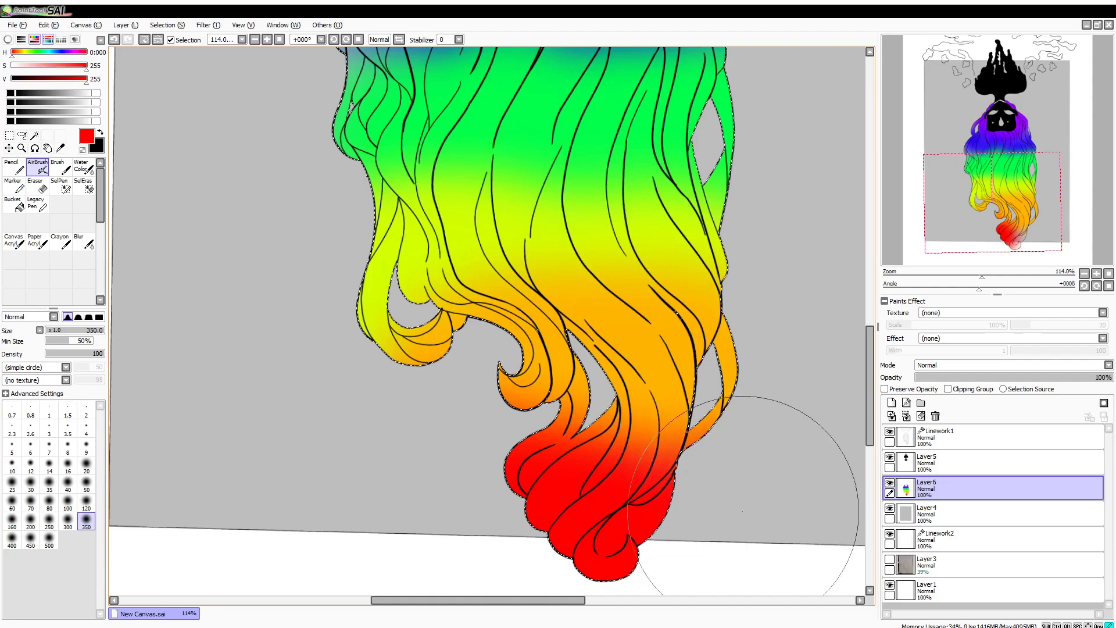
Step: Reduce the airbrush to size 50 and streak red strands into the orange area and orange strands into the yellow
{"action": "left_click_drag", "start_coordinate": [982, 276], "coordinate": [936, 278]}
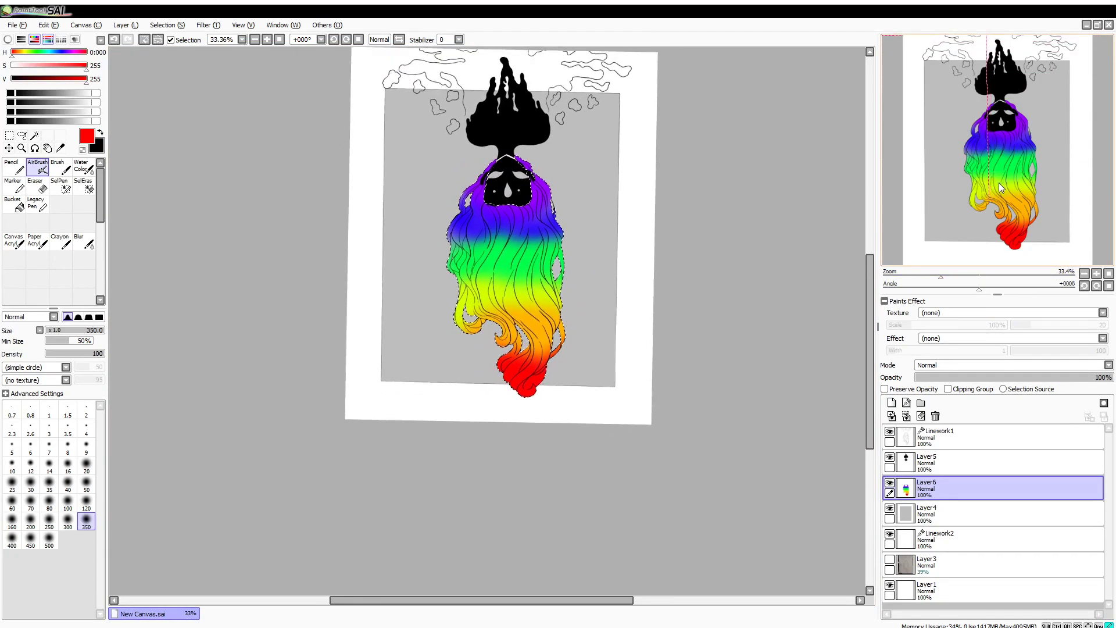
{"action": "mouse_move", "coordinate": [943, 278]}
{"action": "left_mouse_down"}
{"action": "mouse_move", "coordinate": [980, 278]}
{"action": "mouse_move", "coordinate": [964, 283]}
{"action": "left_mouse_up"}
{"action": "left_click_drag", "start_coordinate": [971, 145], "coordinate": [971, 126]}
{"action": "left_click", "coordinate": [86, 484]}
{"action": "left_click_drag", "start_coordinate": [670, 508], "coordinate": [683, 502]}
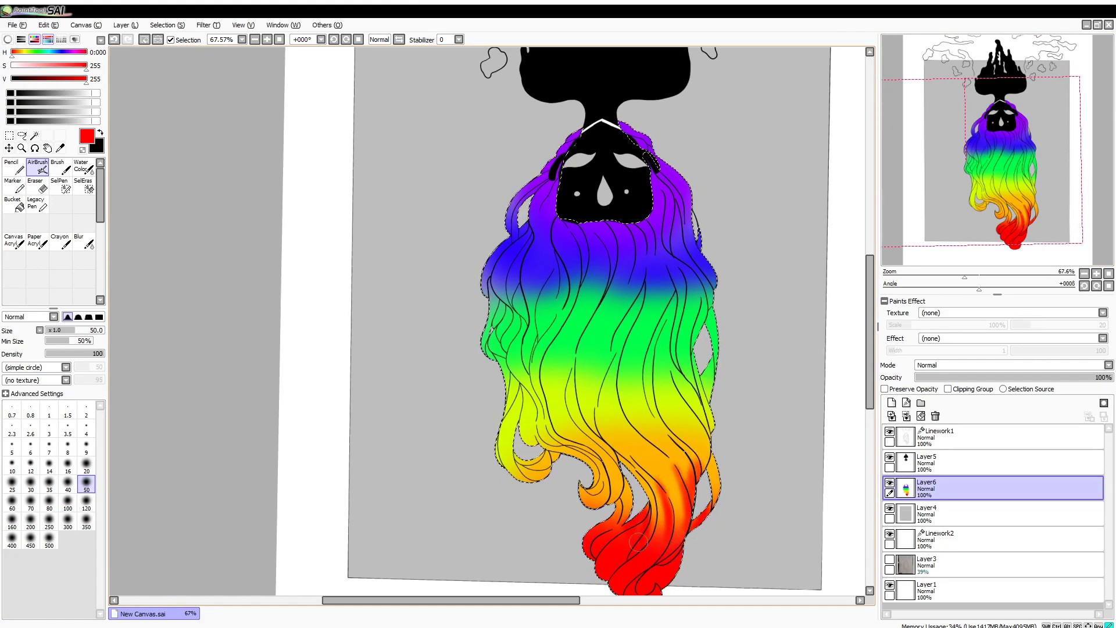
{"action": "left_click_drag", "start_coordinate": [644, 505], "coordinate": [620, 469]}
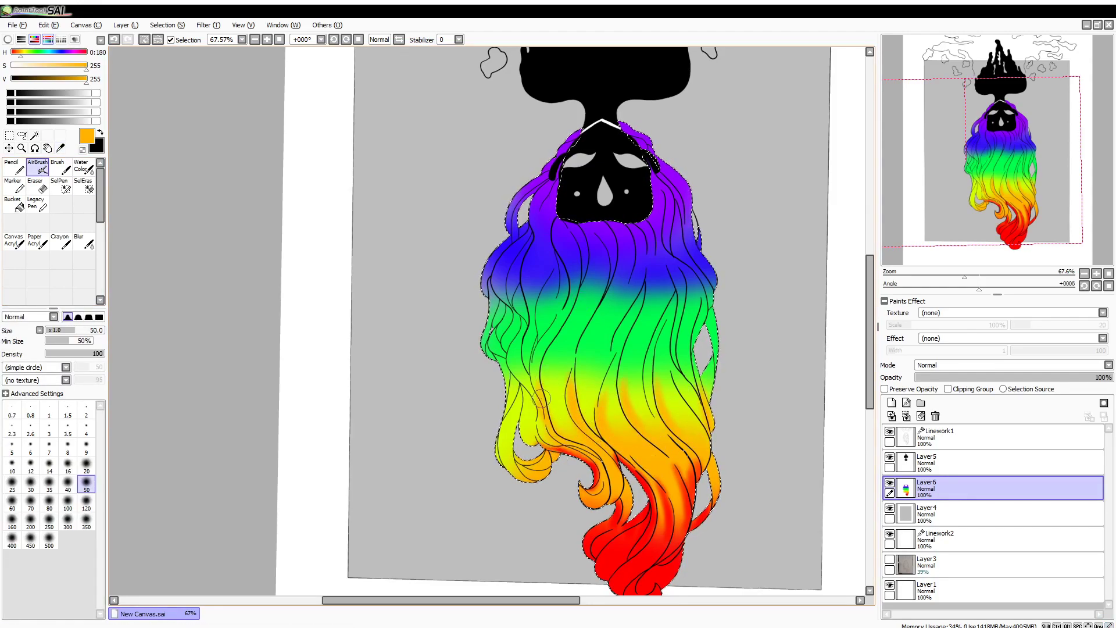
Step: Sample the yellow from the hair and airbrush yellow strands up into the green band
{"action": "left_click", "coordinate": [59, 147]}
{"action": "left_click", "coordinate": [511, 401]}
{"action": "left_click", "coordinate": [38, 167]}
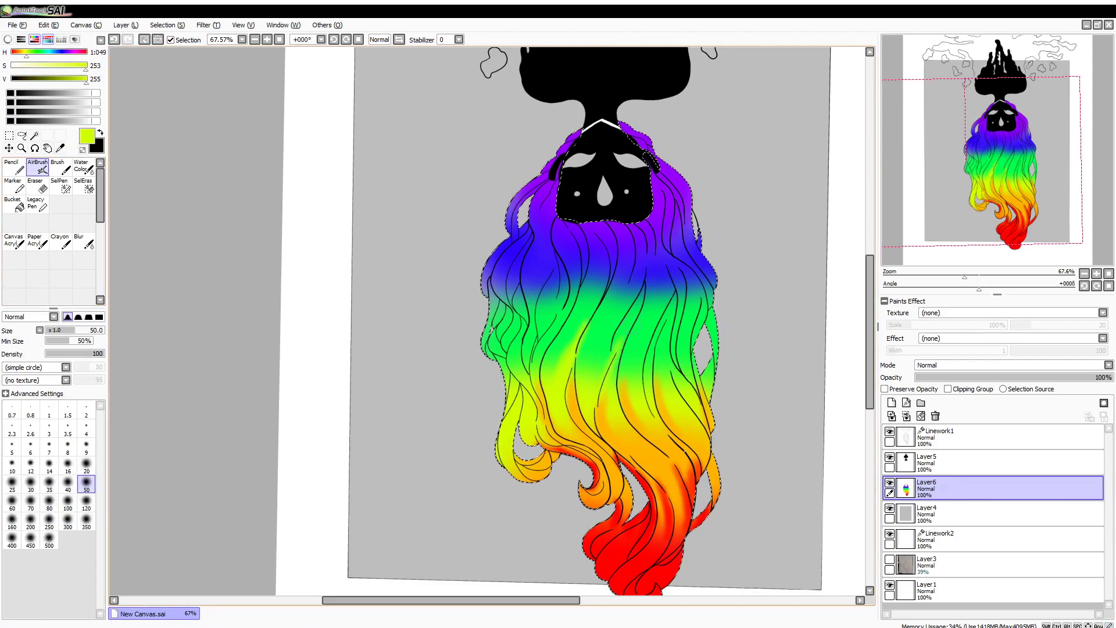
{"action": "left_click_drag", "start_coordinate": [612, 358], "coordinate": [631, 325]}
{"action": "left_click_drag", "start_coordinate": [640, 380], "coordinate": [652, 329]}
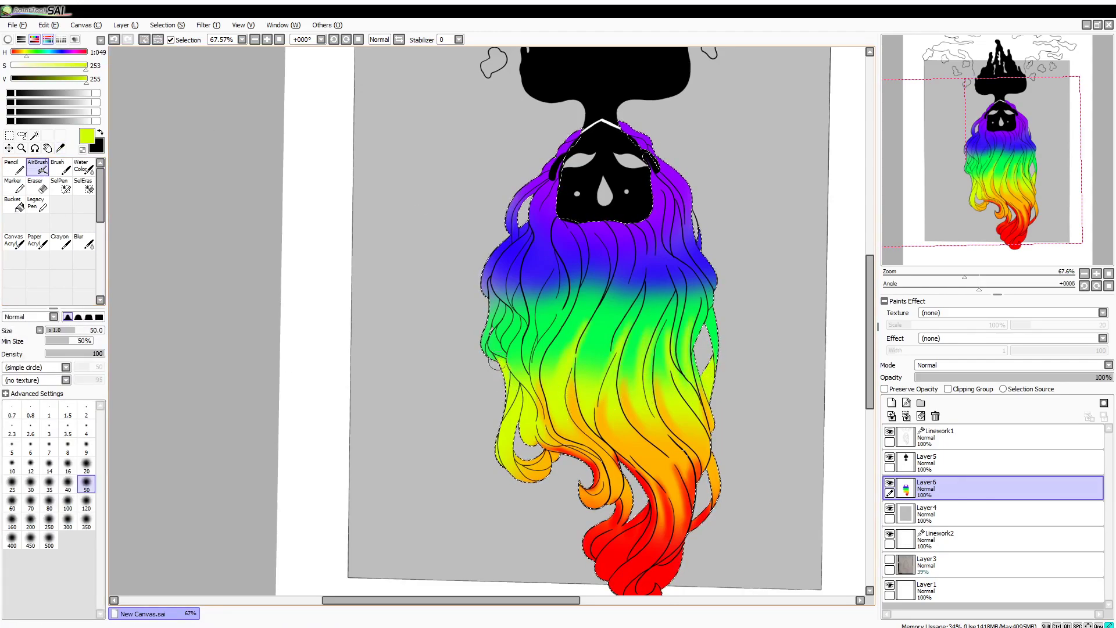
Step: Sample the green from the hair and airbrush green strands up into the blue band
{"action": "left_click", "coordinate": [60, 148]}
{"action": "left_click", "coordinate": [601, 334]}
{"action": "left_click", "coordinate": [38, 167]}
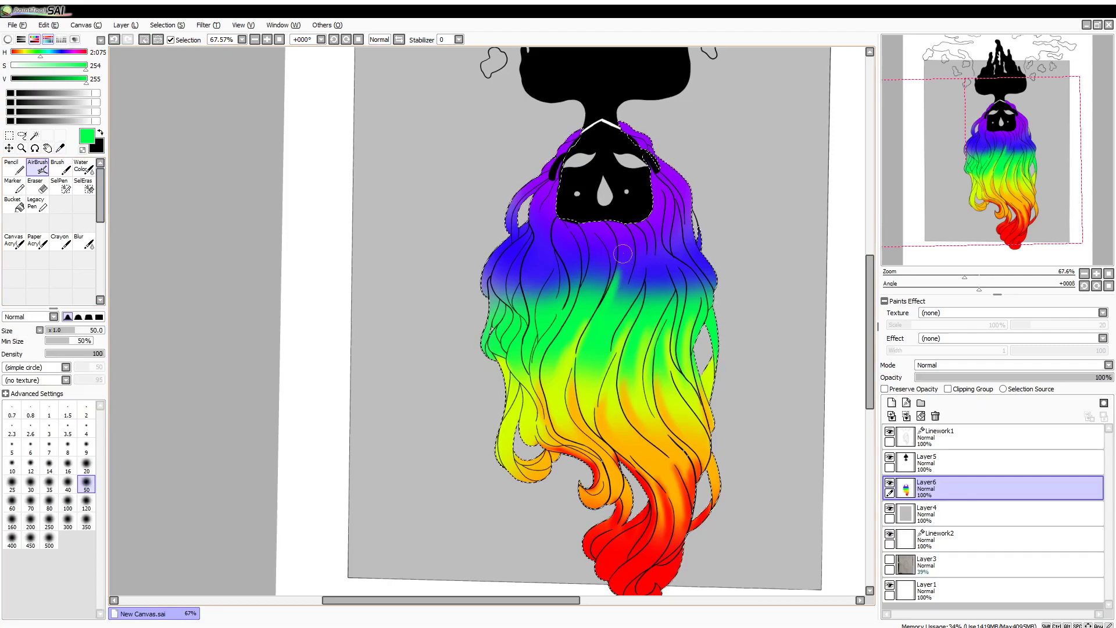
{"action": "left_click_drag", "start_coordinate": [699, 280], "coordinate": [701, 247]}
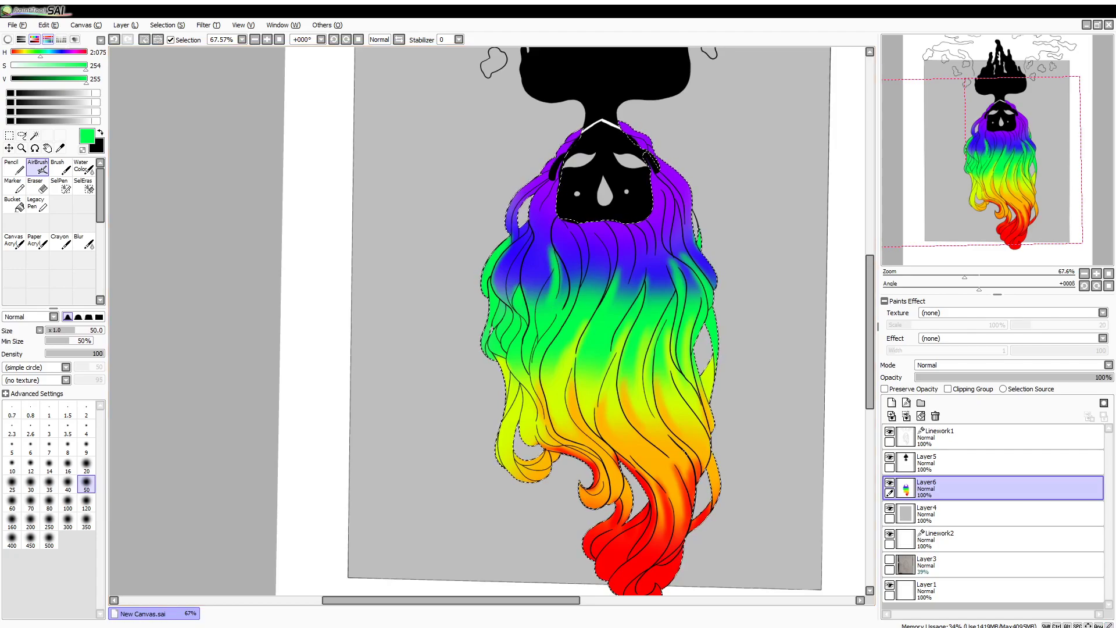
Step: Airbrush sampled blue strands into the purple hair and sampled purple strands down into the blue band
{"action": "left_click", "coordinate": [60, 148]}
{"action": "left_click", "coordinate": [546, 269]}
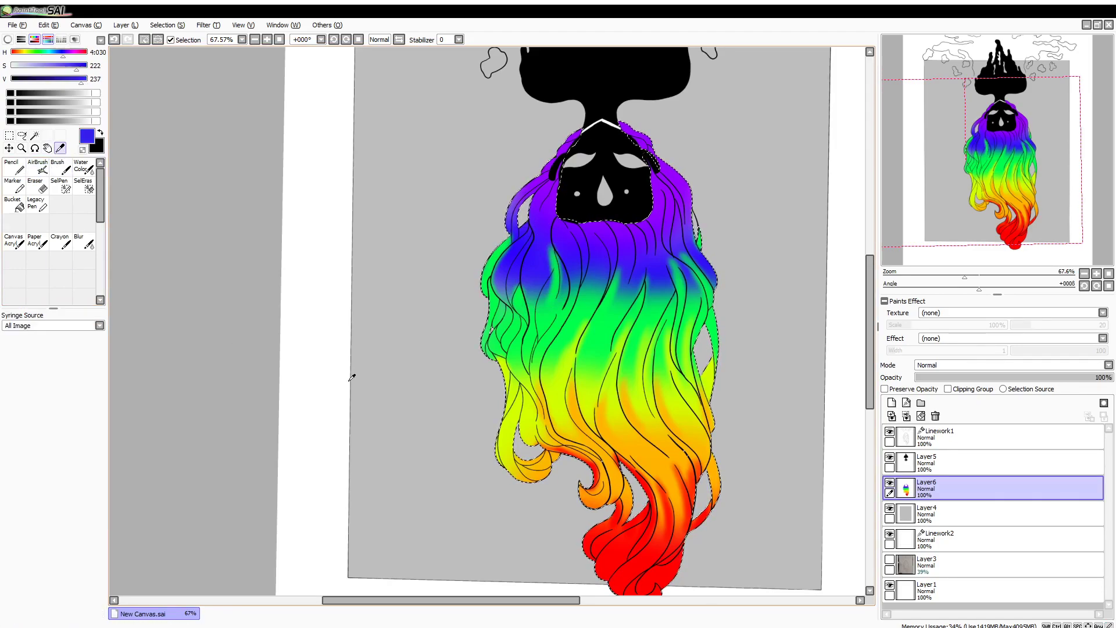
{"action": "left_click", "coordinate": [37, 167]}
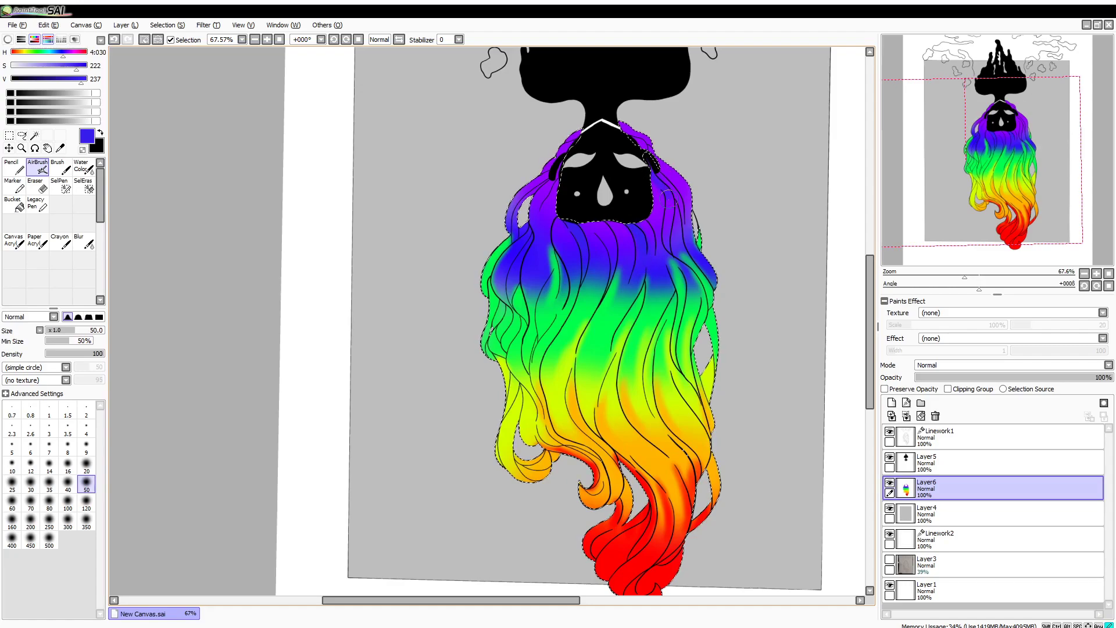
{"action": "left_click", "coordinate": [59, 147]}
{"action": "left_click", "coordinate": [564, 148]}
{"action": "left_click", "coordinate": [37, 166]}
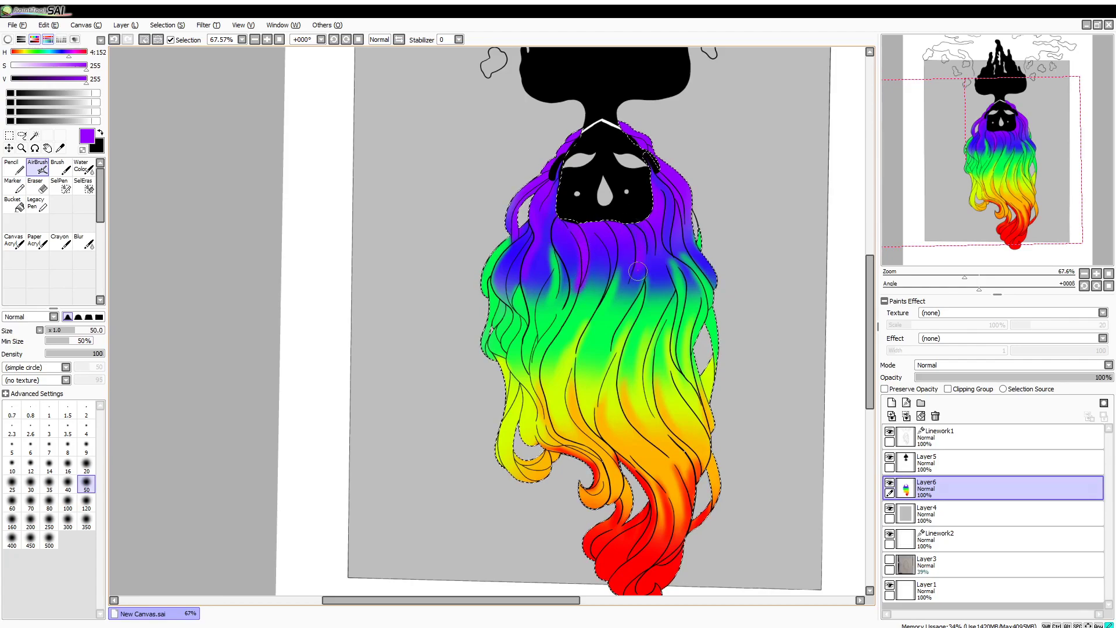
{"action": "left_click", "coordinate": [84, 241]}
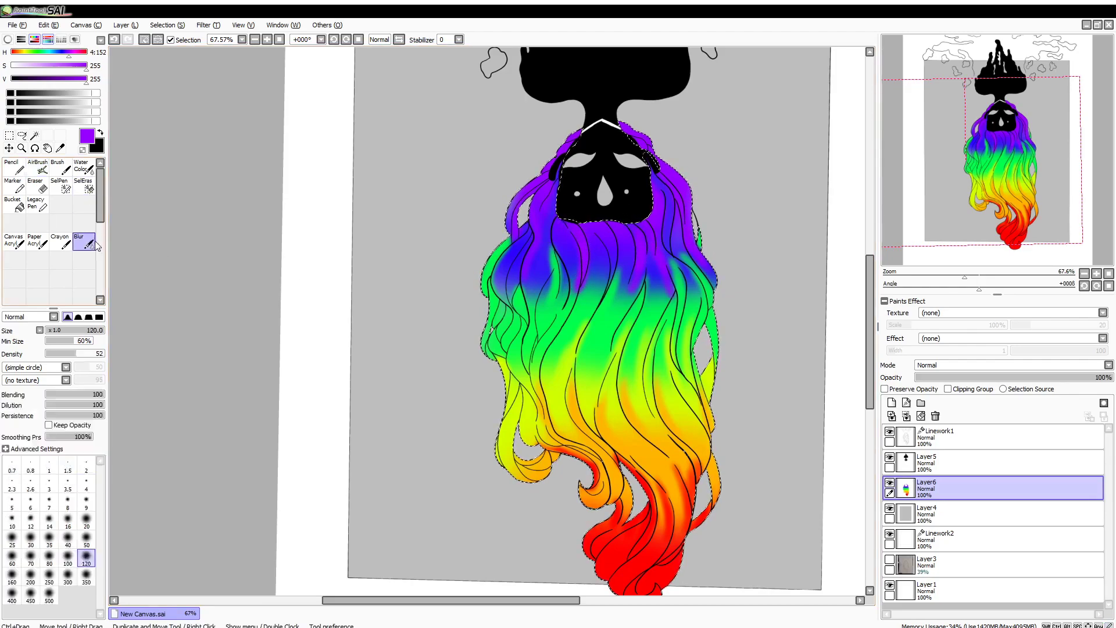
{"action": "mouse_move", "coordinate": [679, 272]}
{"action": "left_mouse_down"}
{"action": "mouse_move", "coordinate": [707, 504]}
{"action": "mouse_move", "coordinate": [525, 438]}
{"action": "mouse_move", "coordinate": [738, 361]}
{"action": "left_mouse_up"}
{"action": "key", "text": "e"}
{"action": "left_click_drag", "start_coordinate": [512, 220], "coordinate": [694, 226]}
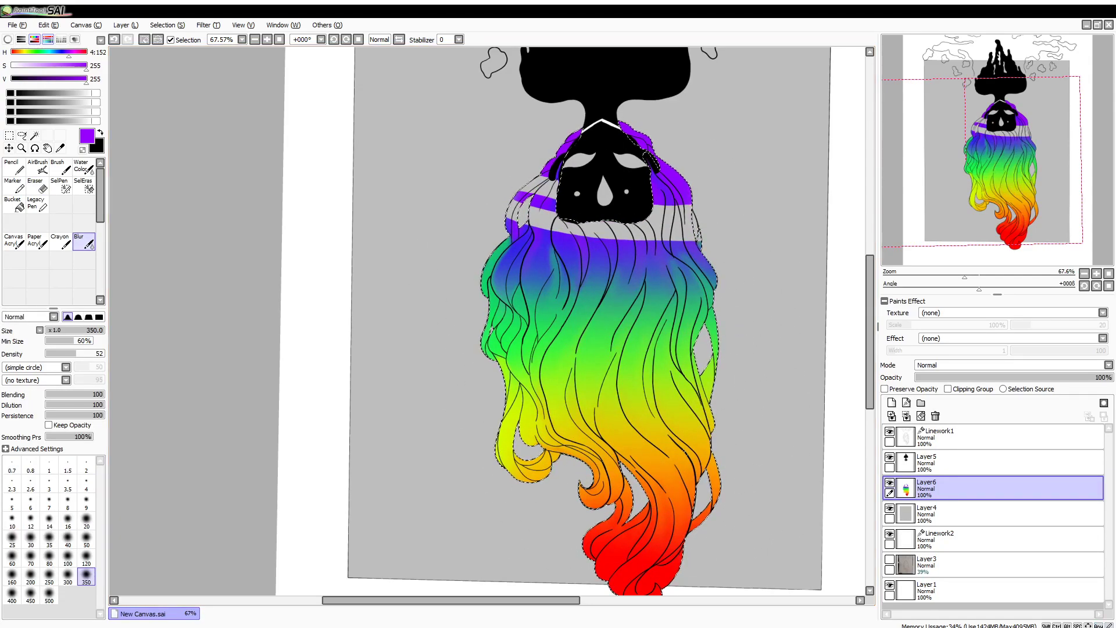
{"action": "key", "text": "ctrl+z"}
{"action": "key", "text": "e"}
{"action": "key", "text": "ctrl+z"}
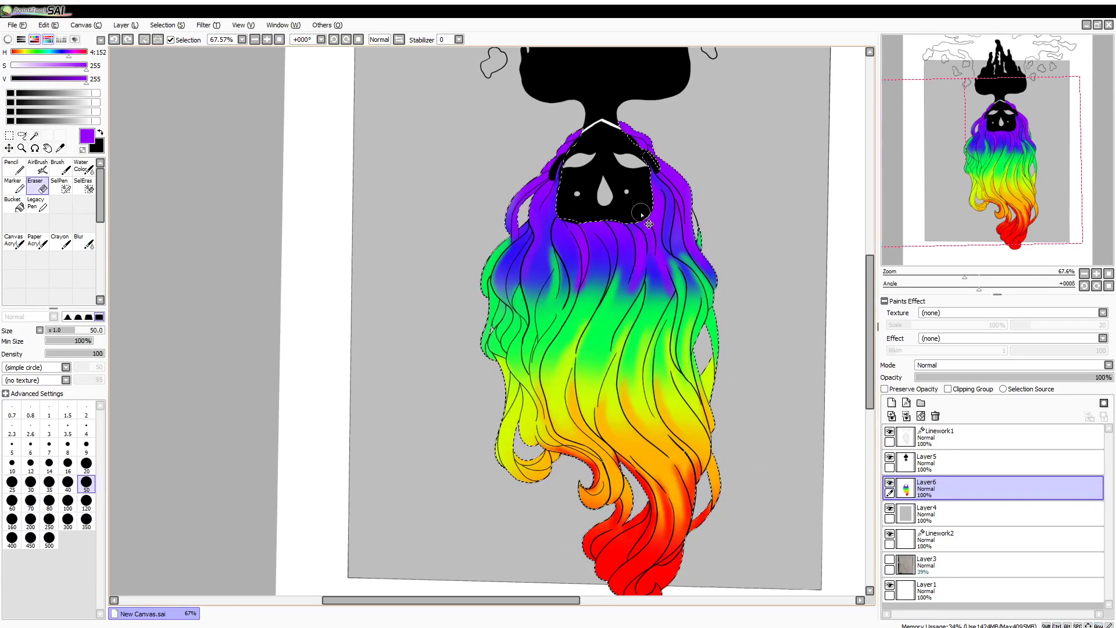
Step: Blend the rainbow bands of the hair into each other with the Blur brush at size 350
{"action": "left_click", "coordinate": [84, 240]}
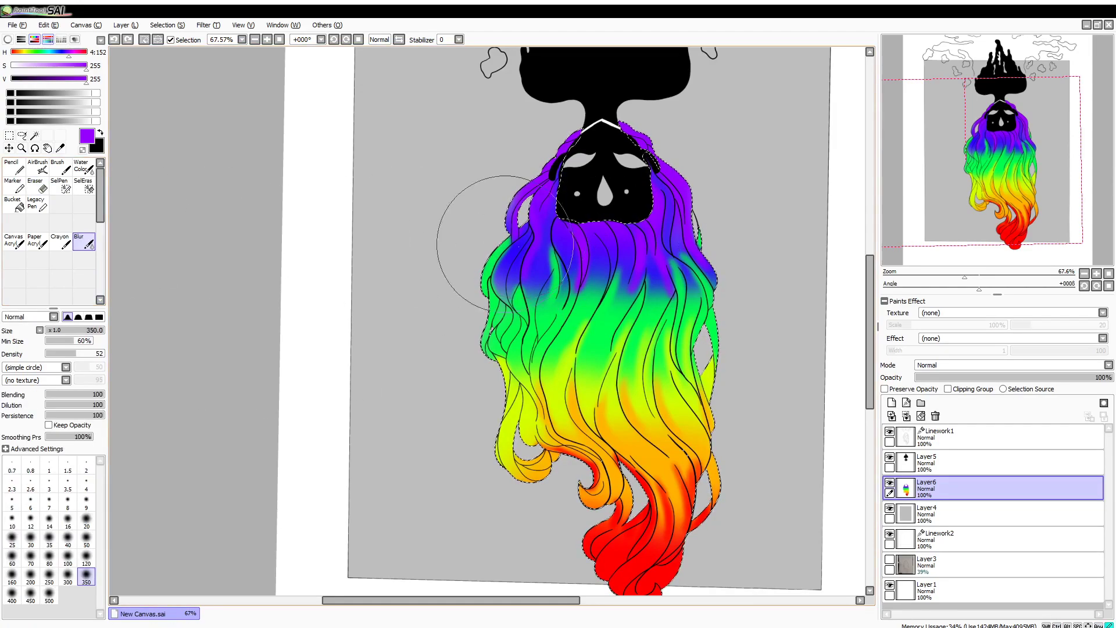
{"action": "left_click_drag", "start_coordinate": [481, 237], "coordinate": [689, 397]}
{"action": "key", "text": "ctrl+y"}
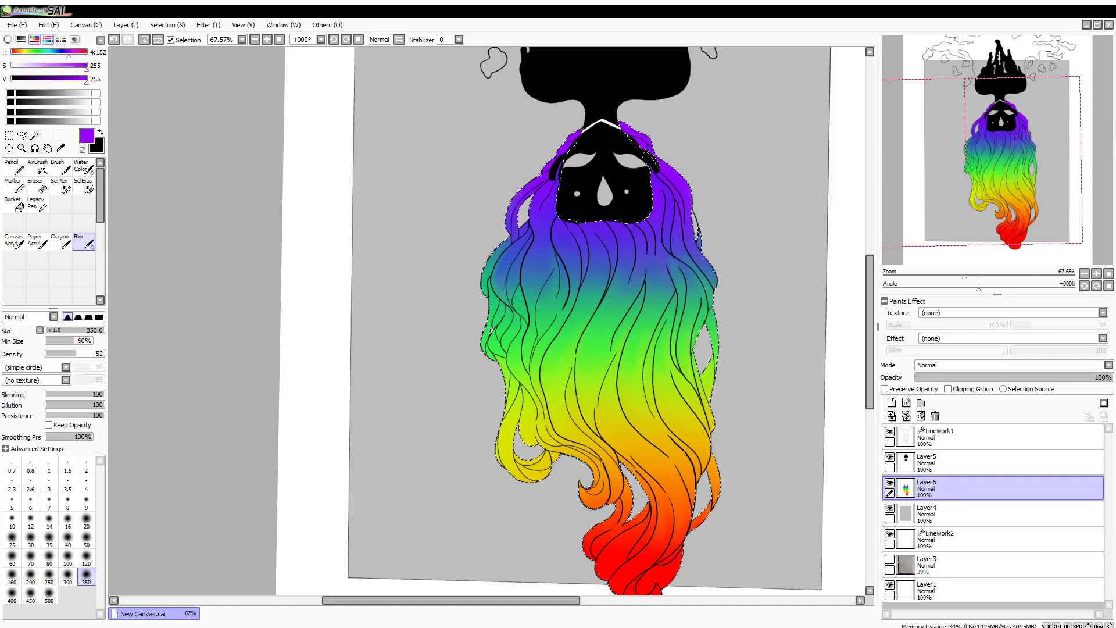
Step: Try several blending modes on Layer6 and set it to Lumi & Shade
{"action": "left_click", "coordinate": [1011, 365]}
{"action": "left_click", "coordinate": [981, 404]}
{"action": "left_click", "coordinate": [992, 365]}
{"action": "left_click", "coordinate": [974, 406]}
{"action": "left_click", "coordinate": [990, 366]}
{"action": "left_click", "coordinate": [974, 414]}
{"action": "left_click", "coordinate": [990, 366]}
{"action": "left_click", "coordinate": [971, 429]}
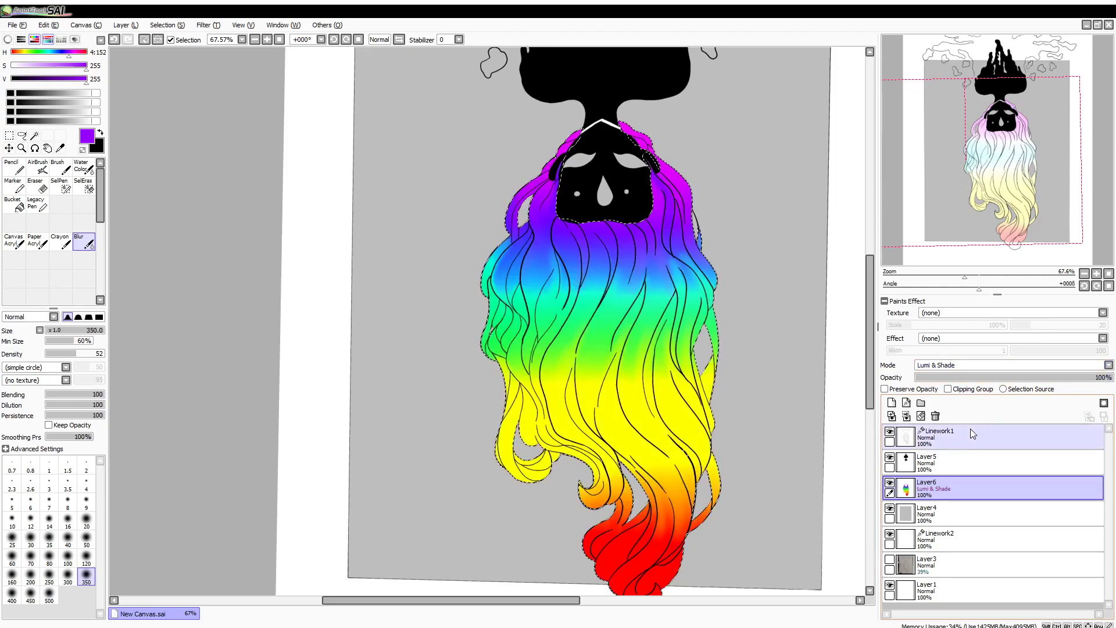
Step: Make Linework1 the active layer and clear the hair selection
{"action": "mouse_move", "coordinate": [973, 208]}
{"action": "left_mouse_down"}
{"action": "mouse_move", "coordinate": [976, 178]}
{"action": "mouse_move", "coordinate": [955, 174]}
{"action": "mouse_move", "coordinate": [967, 155]}
{"action": "left_mouse_up"}
{"action": "left_click", "coordinate": [953, 439]}
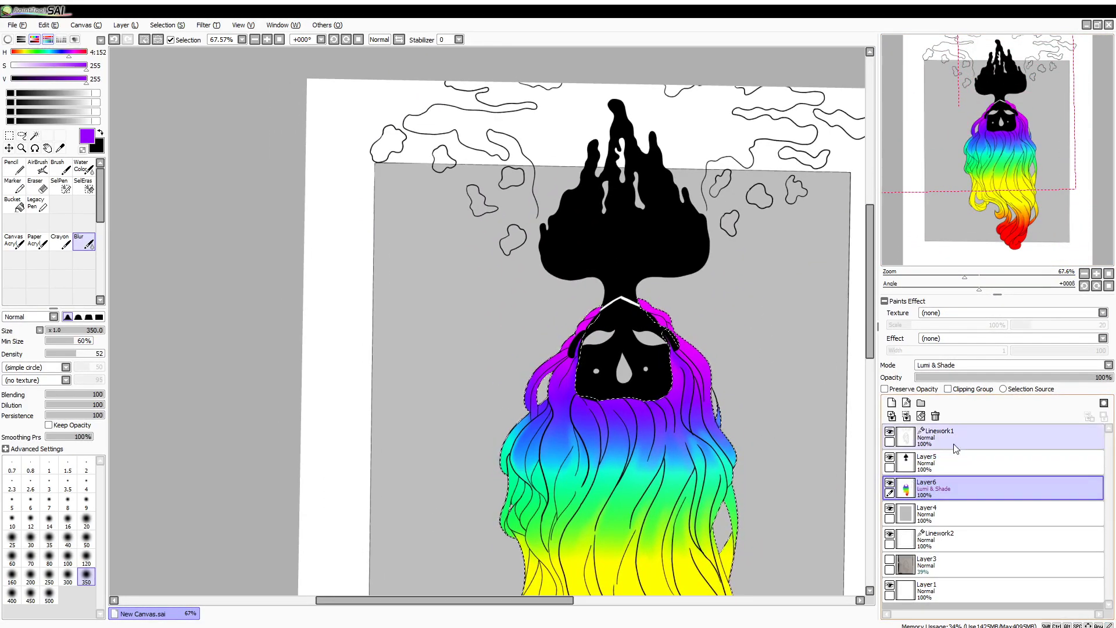
{"action": "left_click", "coordinate": [171, 25]}
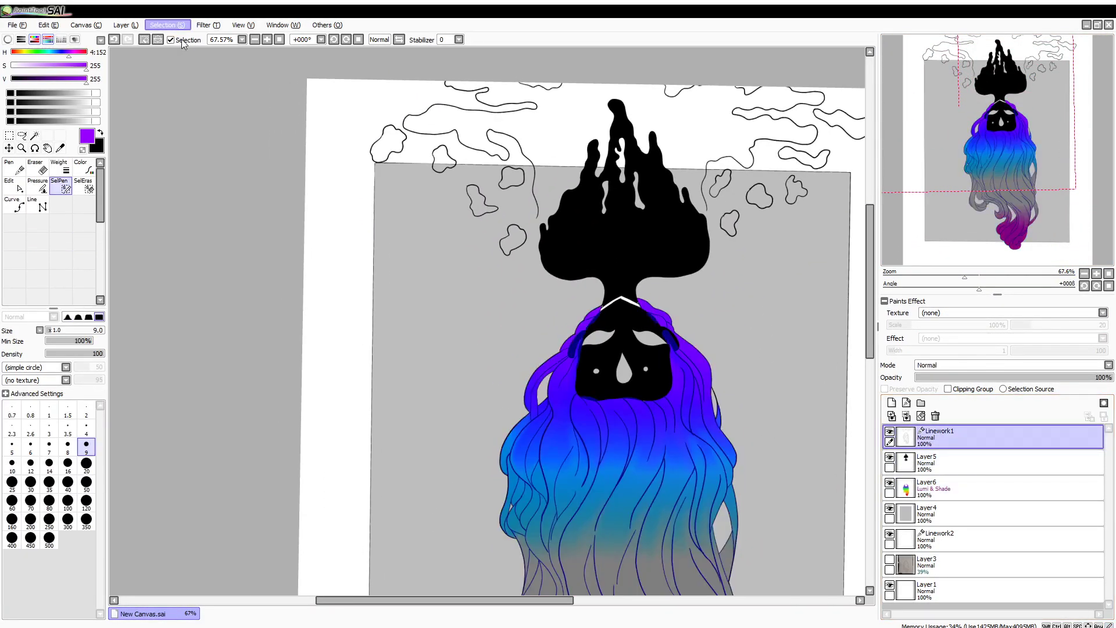
{"action": "left_click", "coordinate": [179, 39]}
{"action": "left_click_drag", "start_coordinate": [953, 199], "coordinate": [941, 166]}
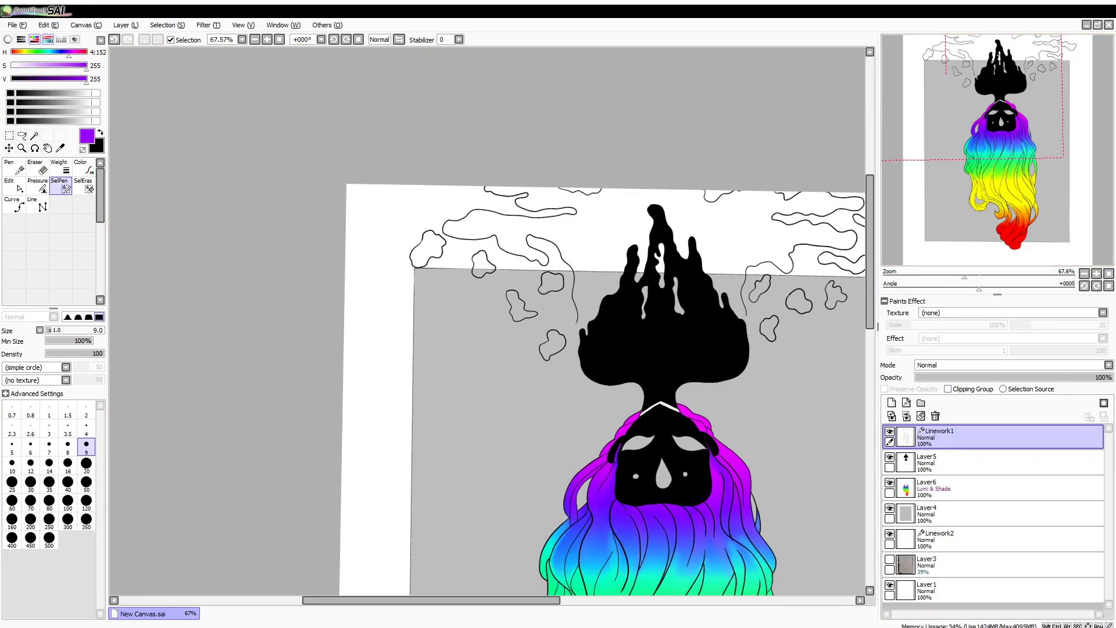
Step: Close the gap in the liquid's outline with the SelPen and Magic Wand-select the liquid around the bust, including the gaps between the drips
{"action": "left_click_drag", "start_coordinate": [576, 323], "coordinate": [586, 333]}
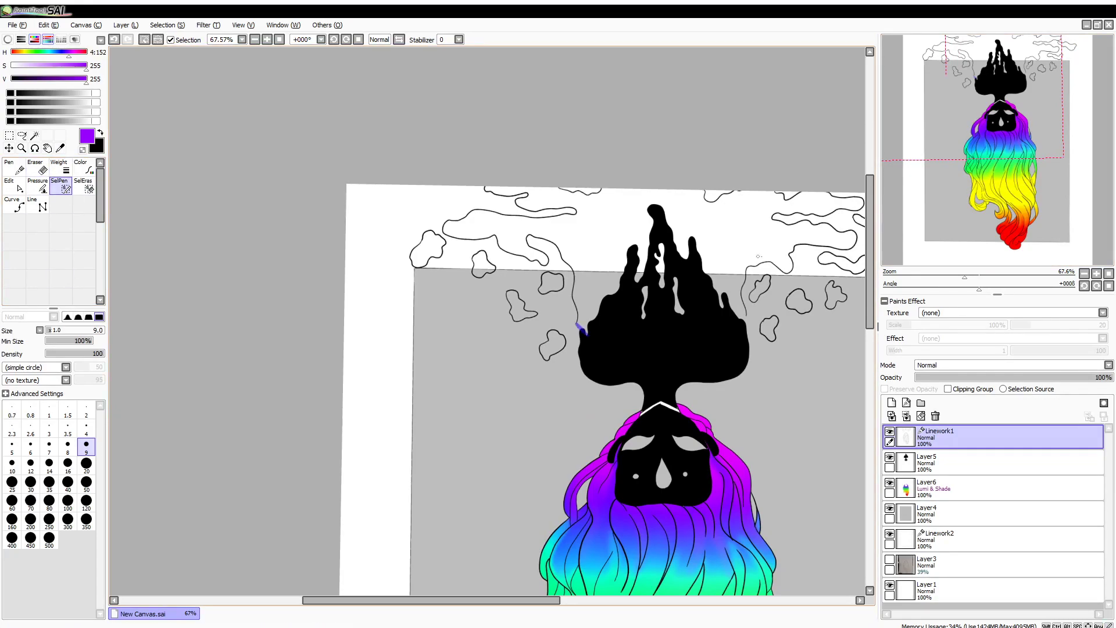
{"action": "left_click", "coordinate": [34, 135]}
{"action": "left_click", "coordinate": [678, 301]}
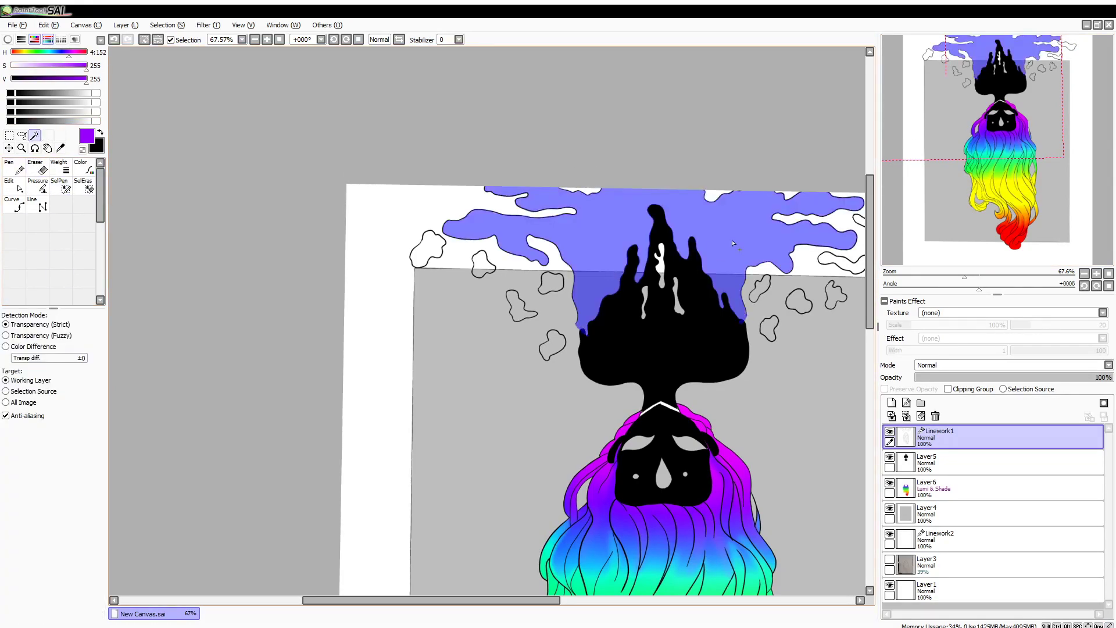
{"action": "left_click", "coordinate": [659, 264]}
{"action": "left_click", "coordinate": [644, 302]}
Step: Add the loose blobs floating on both sides of the bust to the selection with the Magic Wand
{"action": "left_click", "coordinate": [552, 344]}
{"action": "left_click", "coordinate": [551, 283]}
{"action": "left_click", "coordinate": [520, 307]}
{"action": "left_click", "coordinate": [483, 264]}
{"action": "left_click", "coordinate": [428, 250]}
{"action": "left_click", "coordinate": [769, 328]}
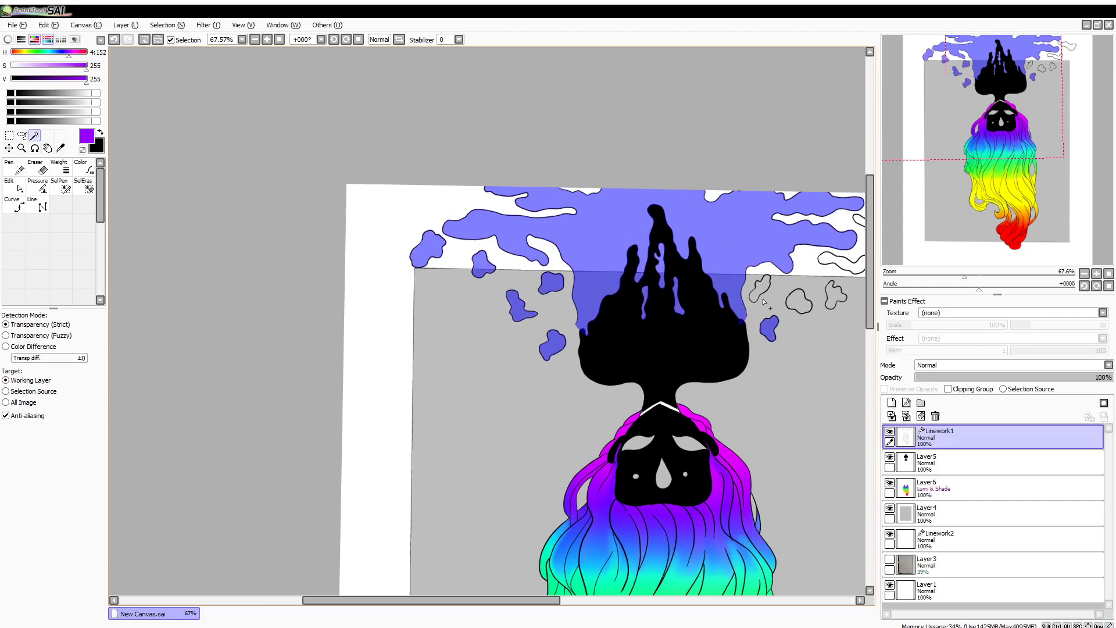
{"action": "left_click_drag", "start_coordinate": [541, 599], "coordinate": [596, 600]}
{"action": "left_click", "coordinate": [725, 229]}
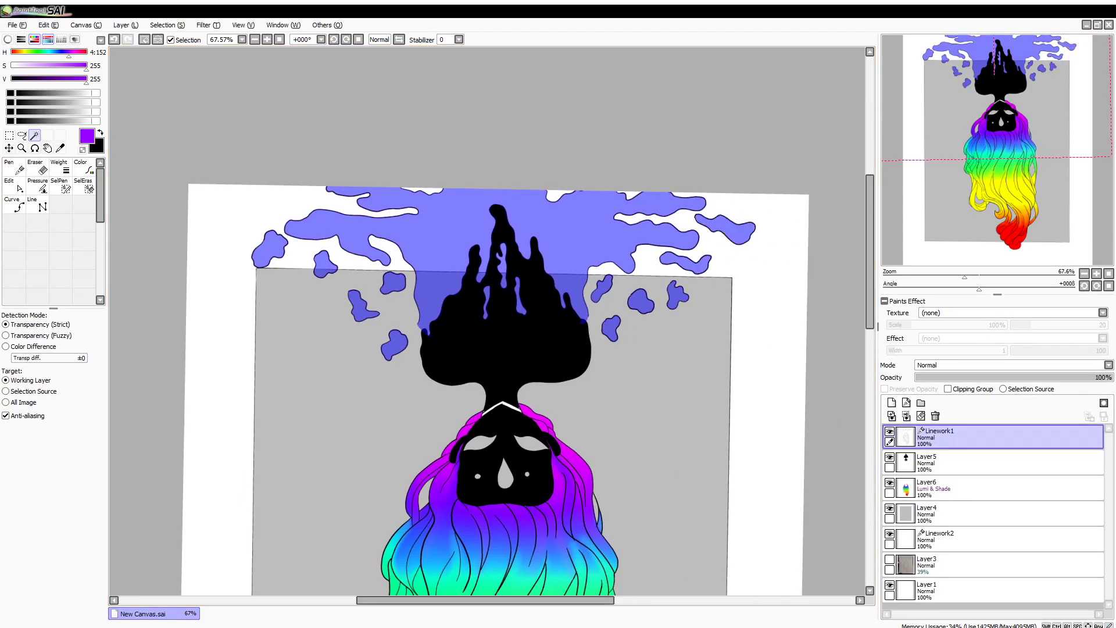
Step: Create a new layer below Layer6 and airbrush hair-sampled magenta into the selected liquid around the black drips at size 50
{"action": "left_click_drag", "start_coordinate": [1009, 110], "coordinate": [982, 128]}
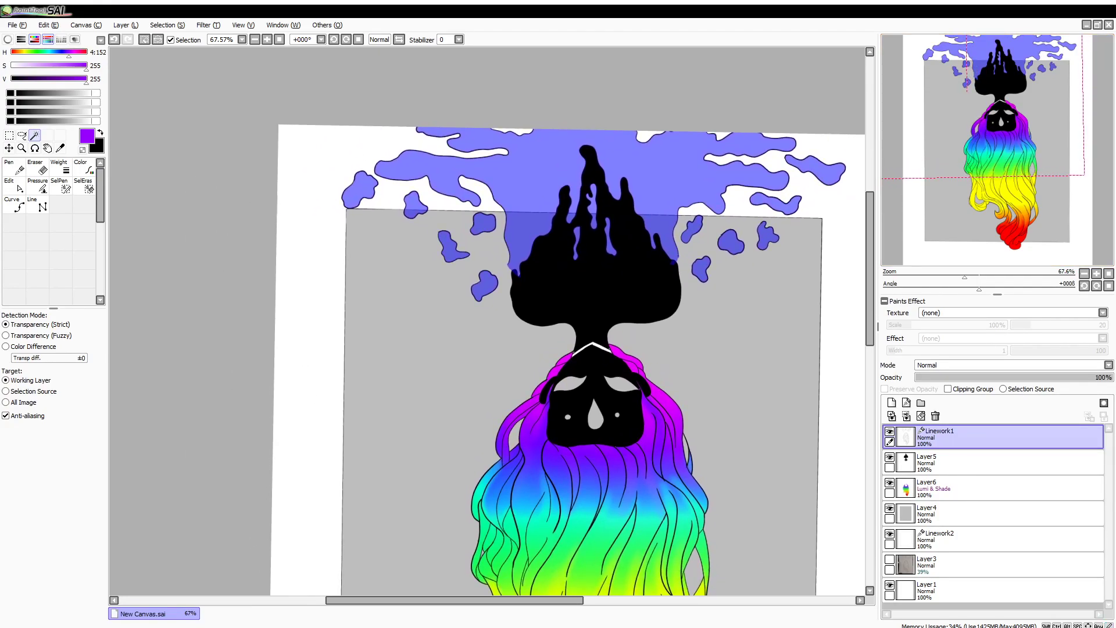
{"action": "left_click", "coordinate": [891, 402]}
{"action": "left_click_drag", "start_coordinate": [941, 436], "coordinate": [972, 526]}
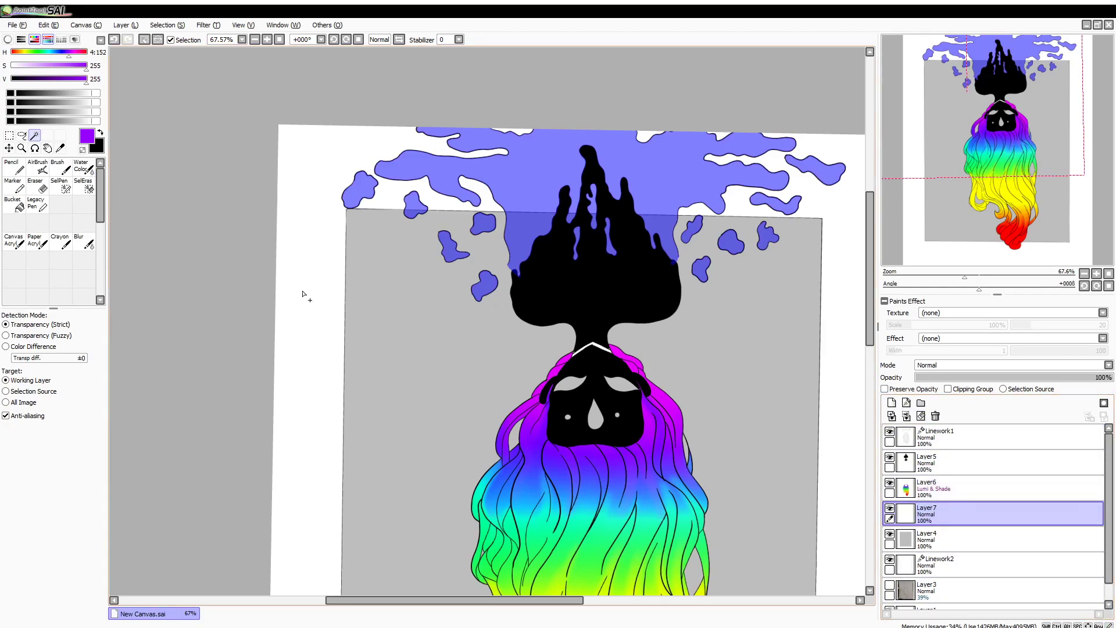
{"action": "left_click", "coordinate": [37, 167]}
{"action": "left_click", "coordinate": [555, 369], "text": "alt"}
{"action": "left_click_drag", "start_coordinate": [516, 267], "coordinate": [515, 226]}
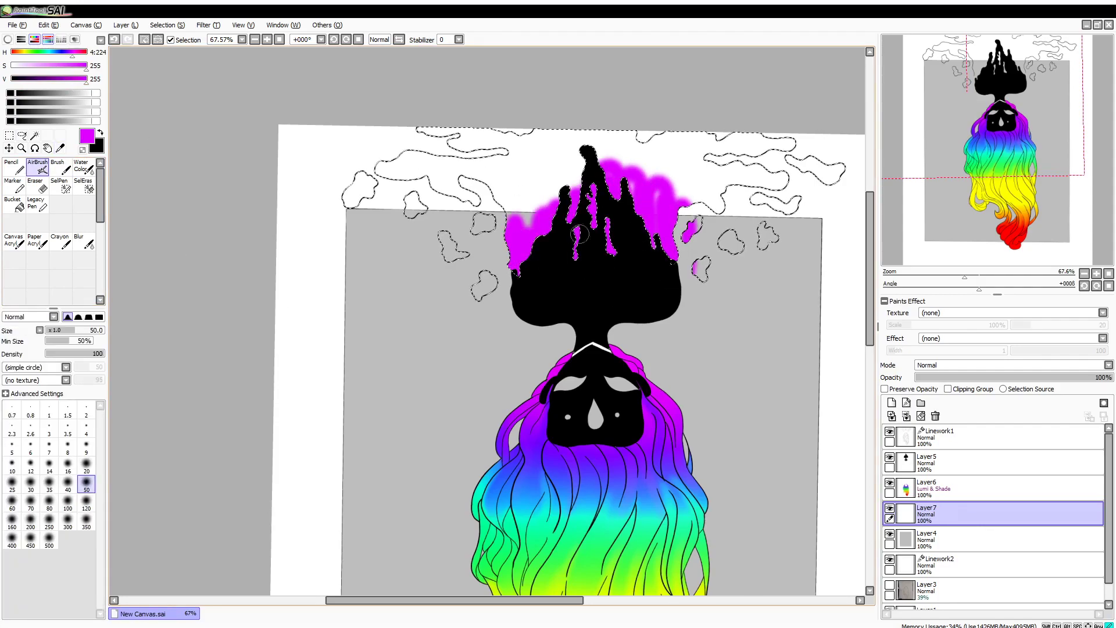
Step: Airbrush hair-sampled turquoise beyond the magenta and hair-sampled green beyond the turquoise on both sides at size 120
{"action": "left_click", "coordinate": [592, 511], "text": "alt"}
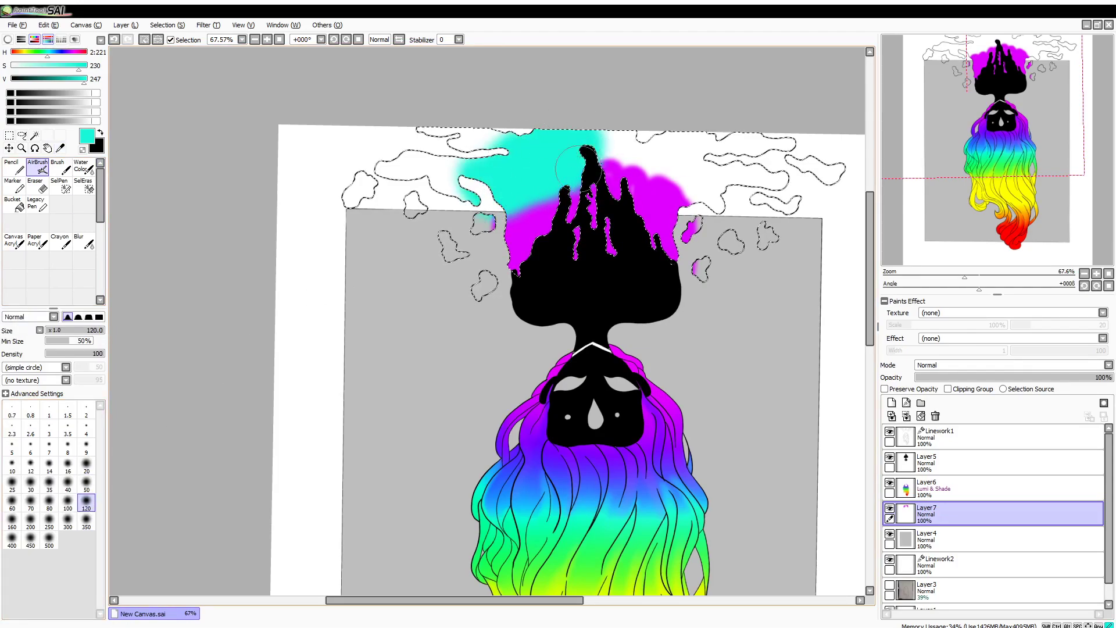
{"action": "left_click_drag", "start_coordinate": [578, 169], "coordinate": [700, 174]}
{"action": "left_click", "coordinate": [566, 552], "text": "alt"}
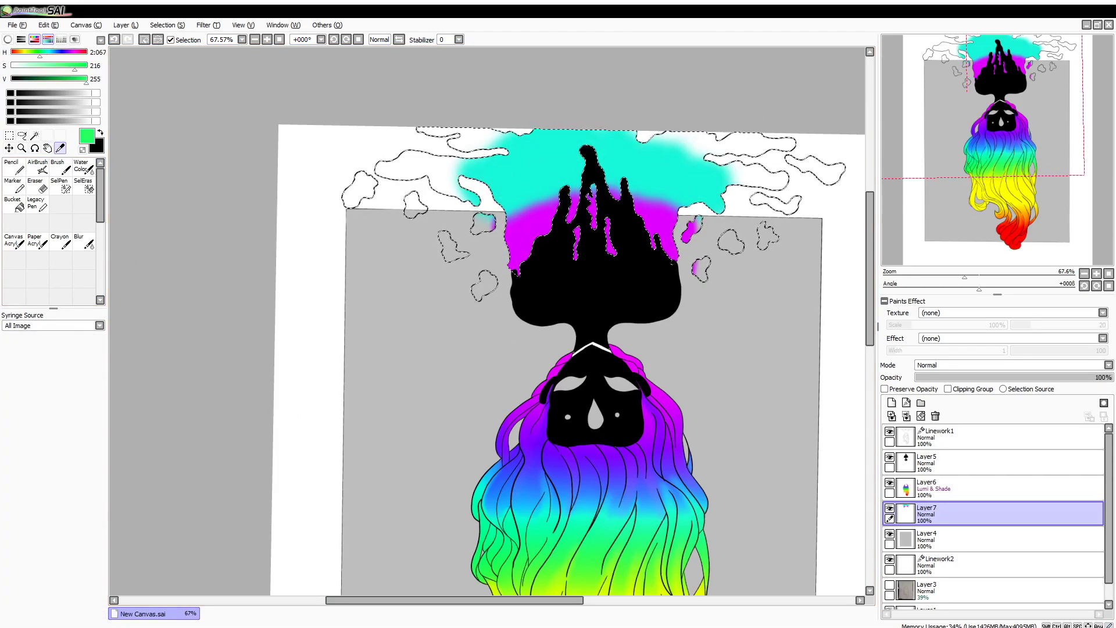
{"action": "left_click_drag", "start_coordinate": [442, 174], "coordinate": [523, 139]}
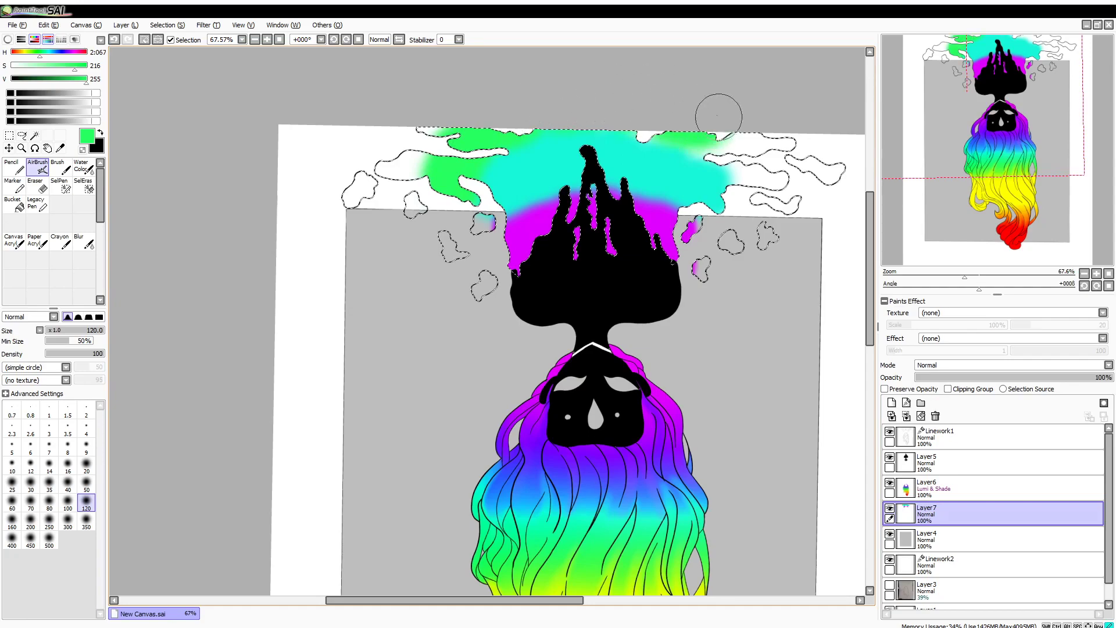
Step: Sample yellow-green from the hair and airbrush the outer tips of the liquid on both sides with it
{"action": "left_click", "coordinate": [60, 147]}
{"action": "left_click", "coordinate": [567, 584]}
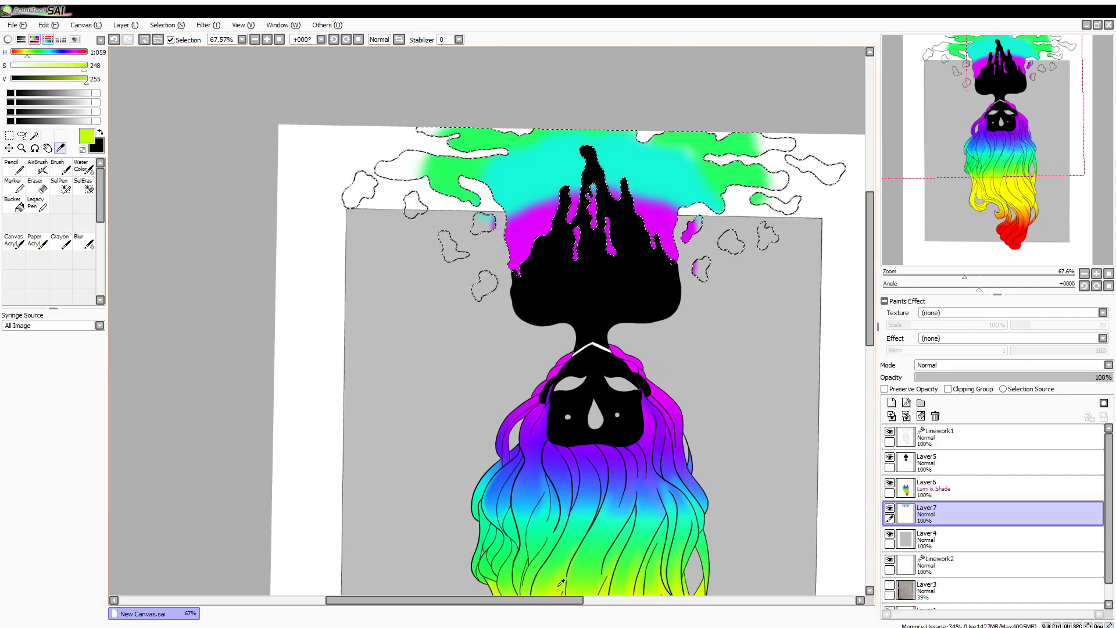
{"action": "left_click", "coordinate": [41, 169]}
{"action": "left_click_drag", "start_coordinate": [358, 189], "coordinate": [386, 174]}
{"action": "left_click_drag", "start_coordinate": [753, 143], "coordinate": [787, 126]}
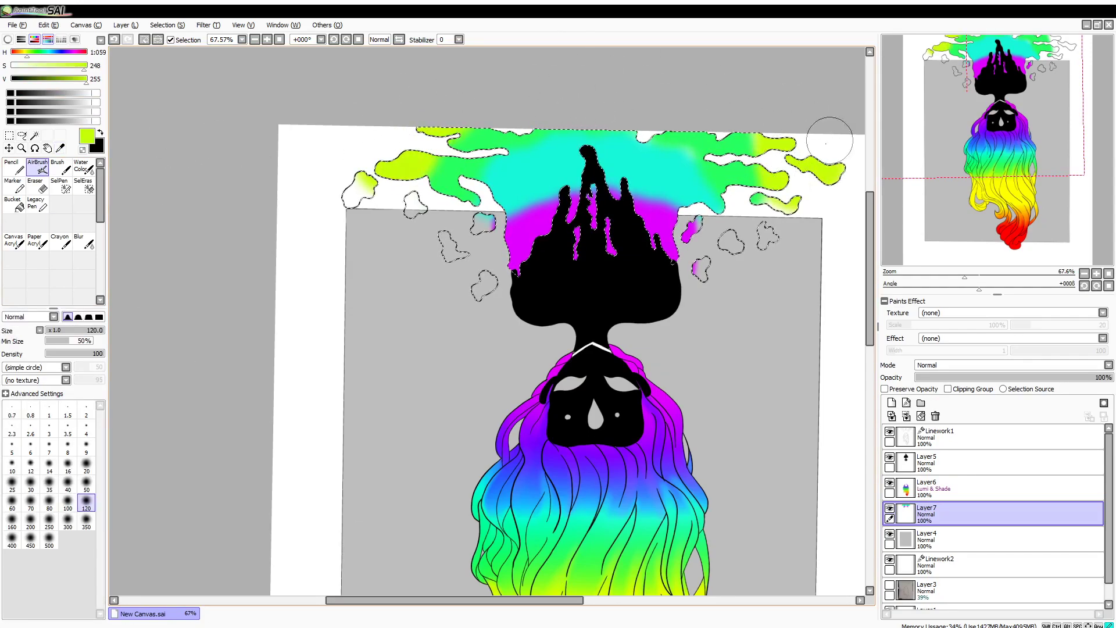
Step: Airbrush the loose blobs nearest the liquid magenta and the outermost blob on each side orange, finishing at size 50
{"action": "left_click", "coordinate": [74, 52]}
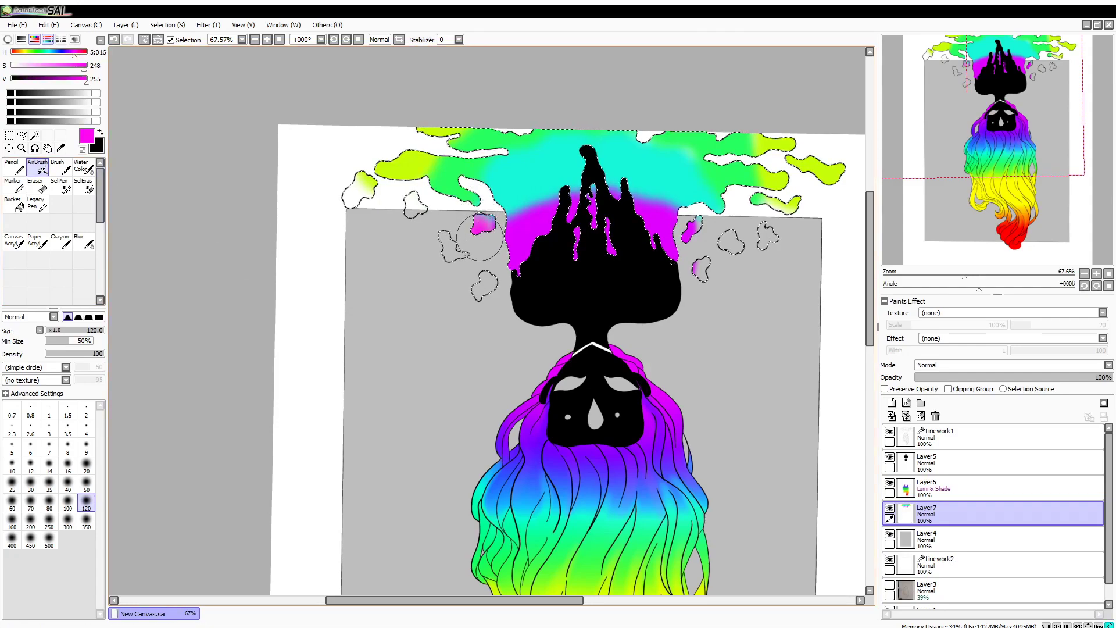
{"action": "left_click", "coordinate": [86, 484]}
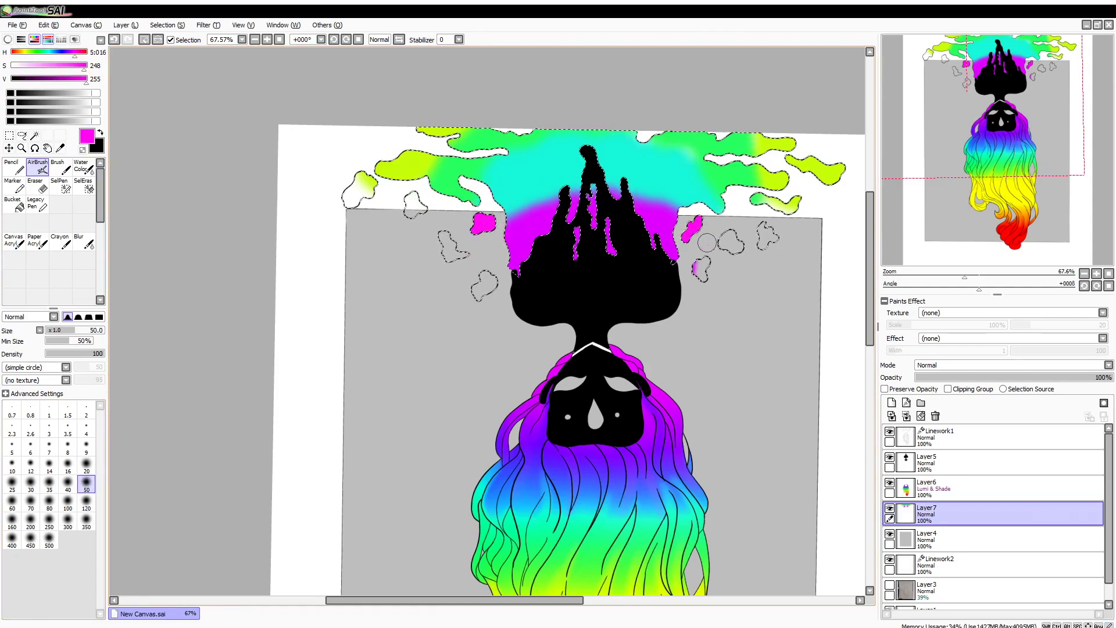
{"action": "left_click", "coordinate": [20, 51]}
{"action": "left_click_drag", "start_coordinate": [362, 177], "coordinate": [363, 173]}
{"action": "left_click_drag", "start_coordinate": [762, 229], "coordinate": [773, 239]}
Step: Airbrush the remaining loose blobs red, pink and cyan, using matching colours on both sides
{"action": "left_click", "coordinate": [80, 53]}
{"action": "left_click_drag", "start_coordinate": [444, 238], "coordinate": [461, 254]}
{"action": "left_click_drag", "start_coordinate": [755, 199], "coordinate": [801, 203]}
{"action": "left_click", "coordinate": [80, 52]}
{"action": "left_click_drag", "start_coordinate": [410, 199], "coordinate": [421, 208]}
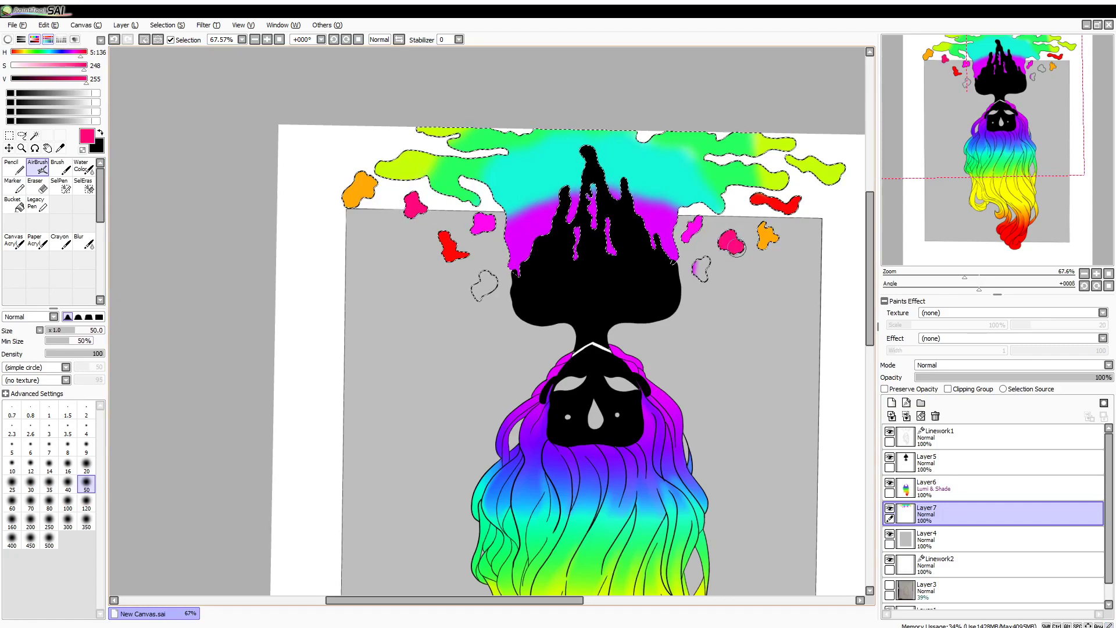
{"action": "left_click", "coordinate": [49, 52]}
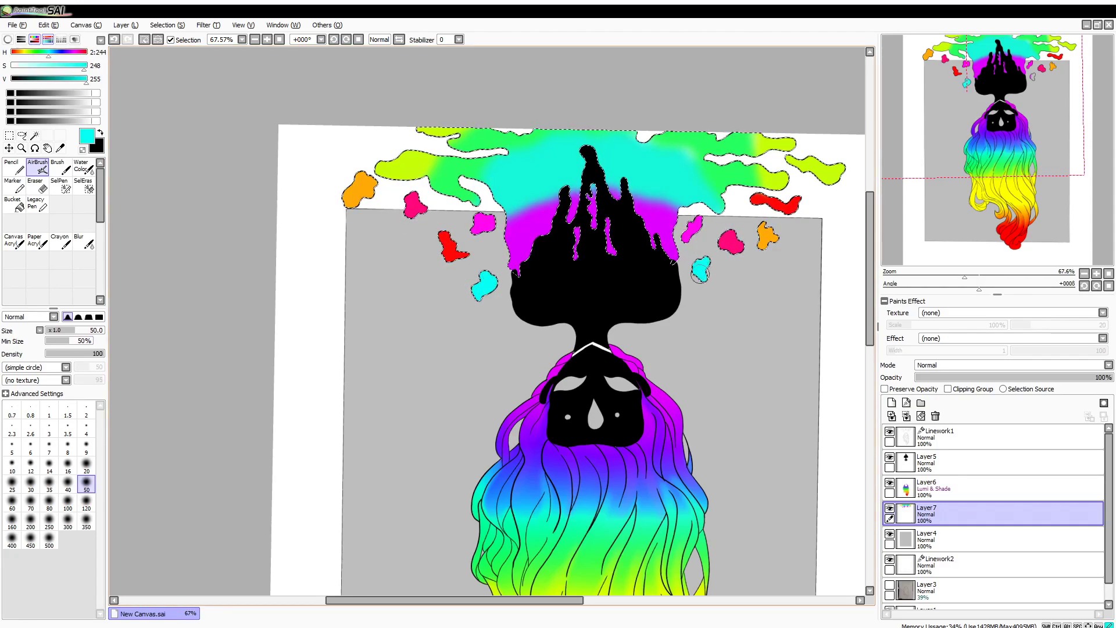
Step: Blend the colour bands of the liquid and the loose blobs with the Blur brush at size 350
{"action": "left_click", "coordinate": [84, 240]}
{"action": "mouse_move", "coordinate": [433, 146]}
{"action": "left_mouse_down"}
{"action": "mouse_move", "coordinate": [709, 188]}
{"action": "mouse_move", "coordinate": [703, 259]}
{"action": "left_mouse_up"}
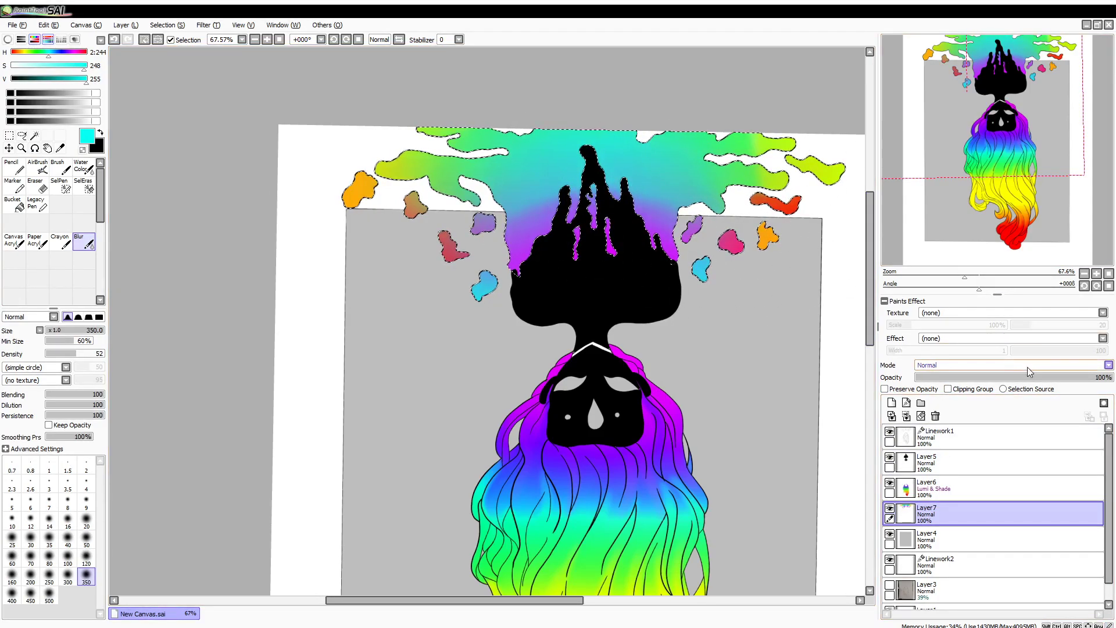
Step: Try the Shade, Screen and Multiply blending modes on Layer7 and return it to Normal
{"action": "scroll", "coordinate": [1005, 365], "scroll_direction": "down", "scroll_amount": 5}
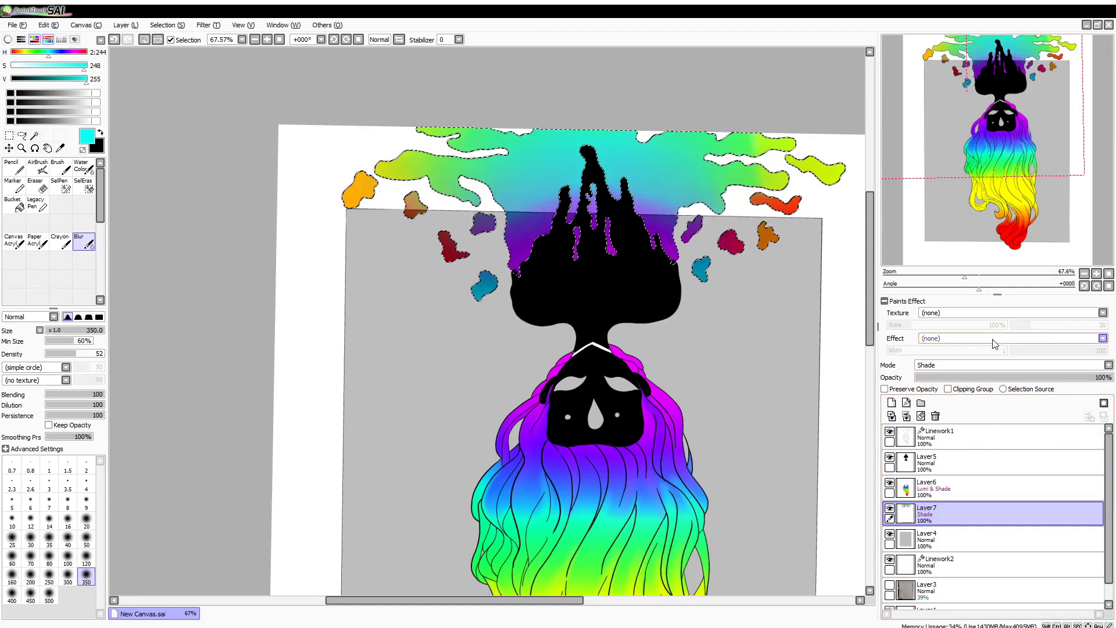
{"action": "scroll", "coordinate": [988, 367], "scroll_direction": "up", "scroll_amount": 3}
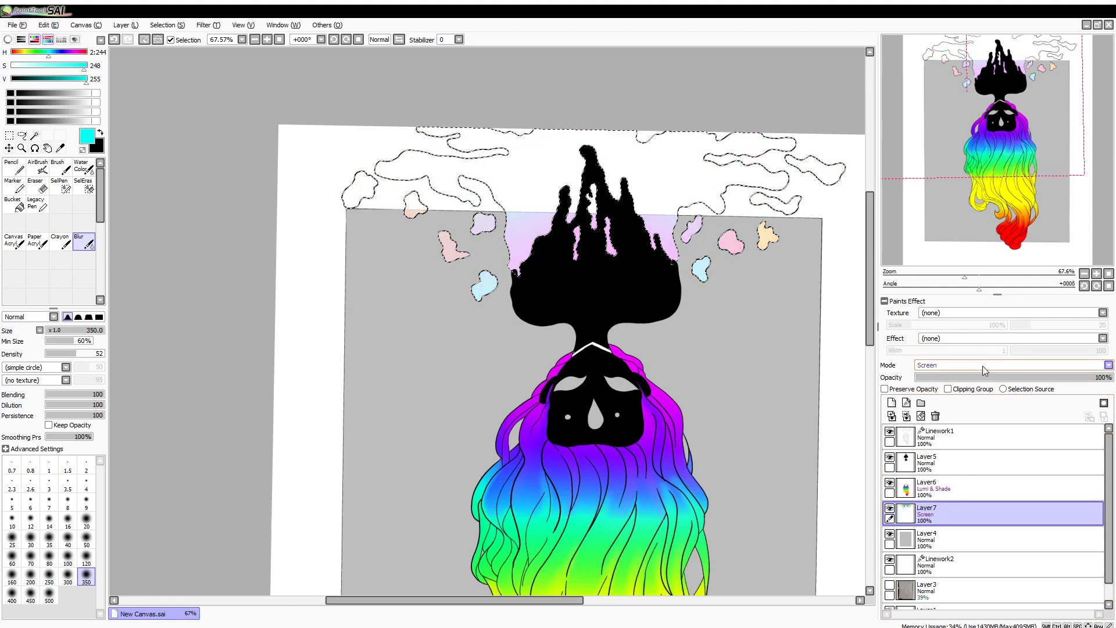
{"action": "scroll", "coordinate": [982, 365], "scroll_direction": "up", "scroll_amount": 1}
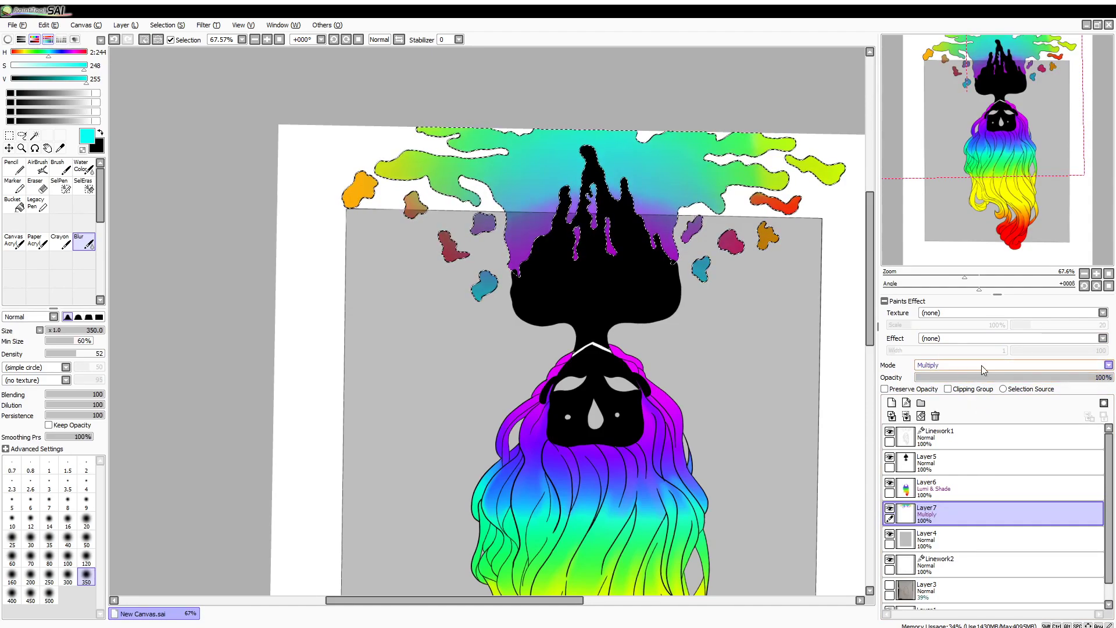
{"action": "scroll", "coordinate": [977, 367], "scroll_direction": "up", "scroll_amount": 1}
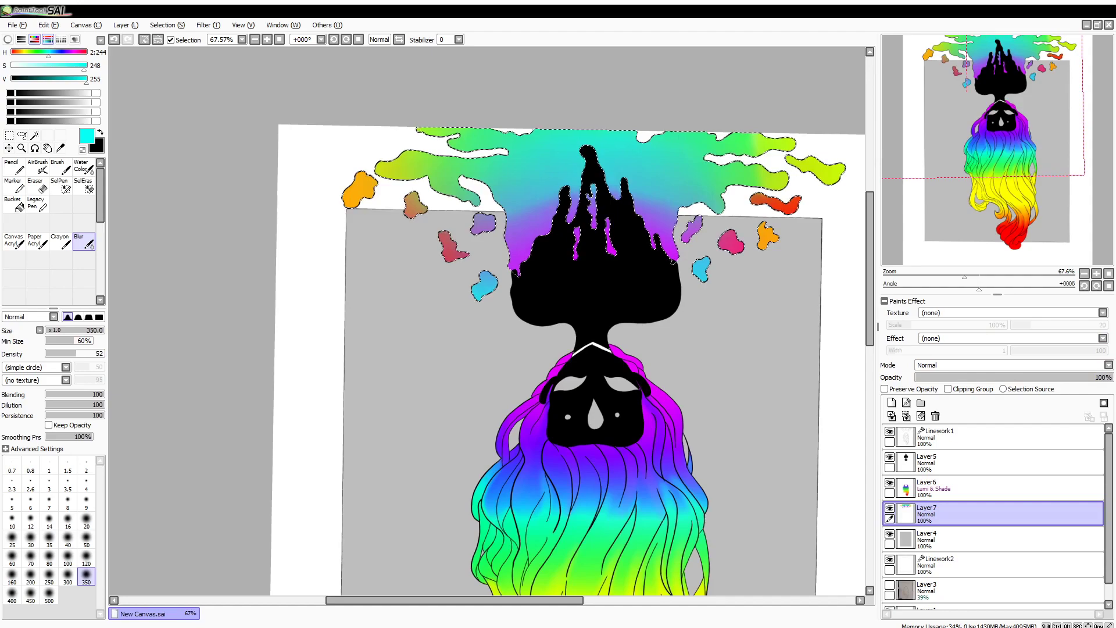
Step: Clear the liquid selection and Magic Wand-select the mask's eyes, central teardrop and two small dots on Linework1
{"action": "mouse_move", "coordinate": [988, 152]}
{"action": "left_mouse_down"}
{"action": "mouse_move", "coordinate": [988, 193]}
{"action": "mouse_move", "coordinate": [985, 181]}
{"action": "left_mouse_up"}
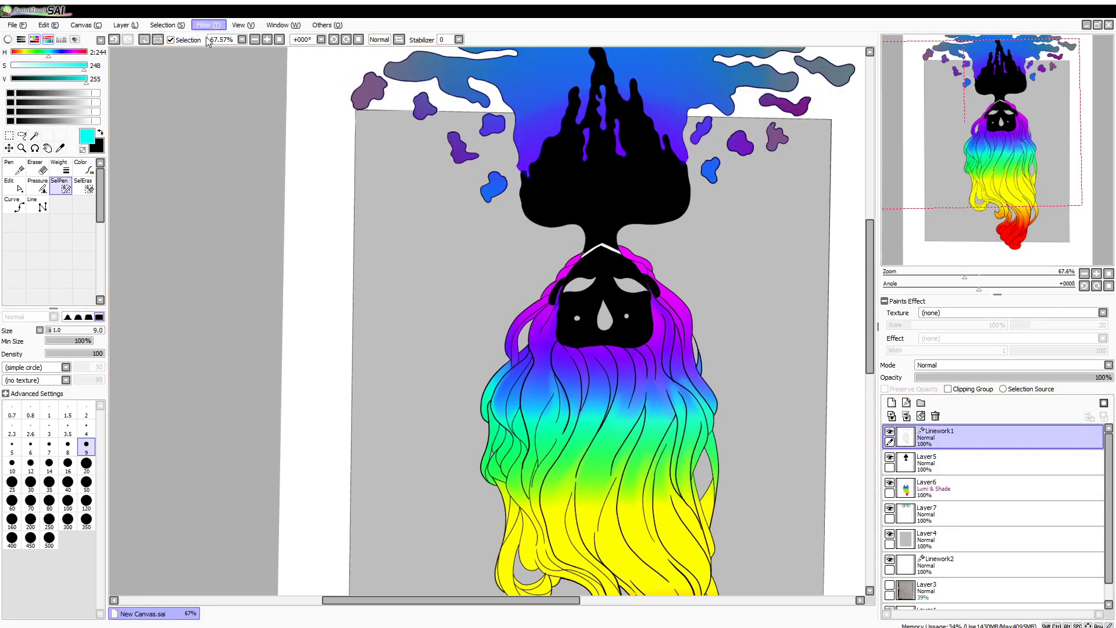
{"action": "left_click", "coordinate": [181, 36]}
{"action": "left_click", "coordinate": [34, 135]}
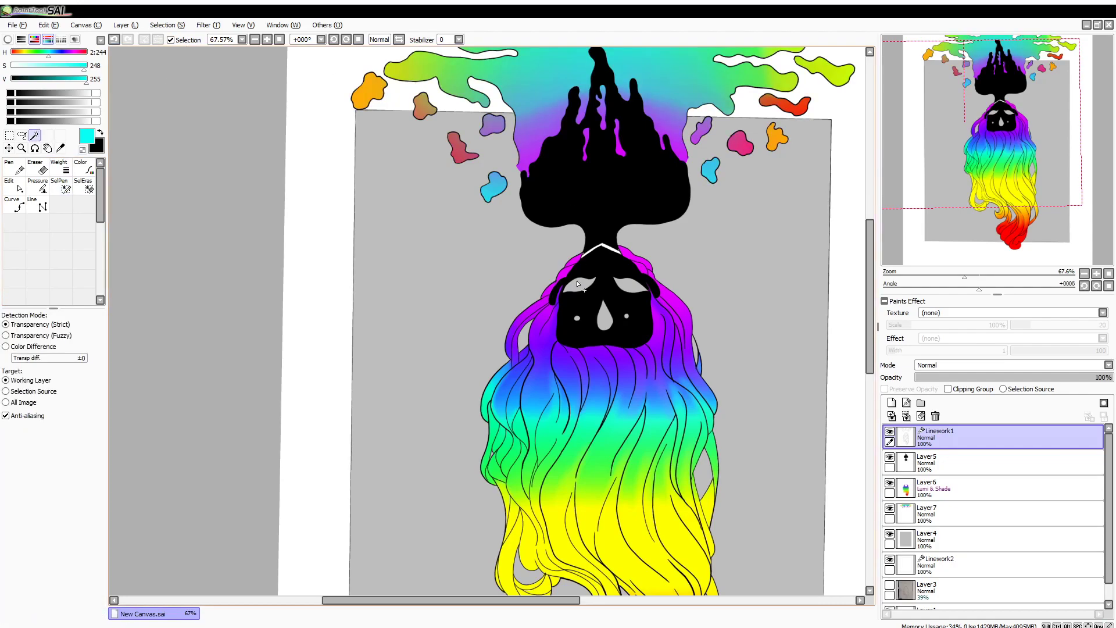
{"action": "left_click", "coordinate": [580, 284]}
{"action": "left_click", "coordinate": [630, 284]}
{"action": "left_click", "coordinate": [604, 318]}
{"action": "left_click", "coordinate": [627, 316]}
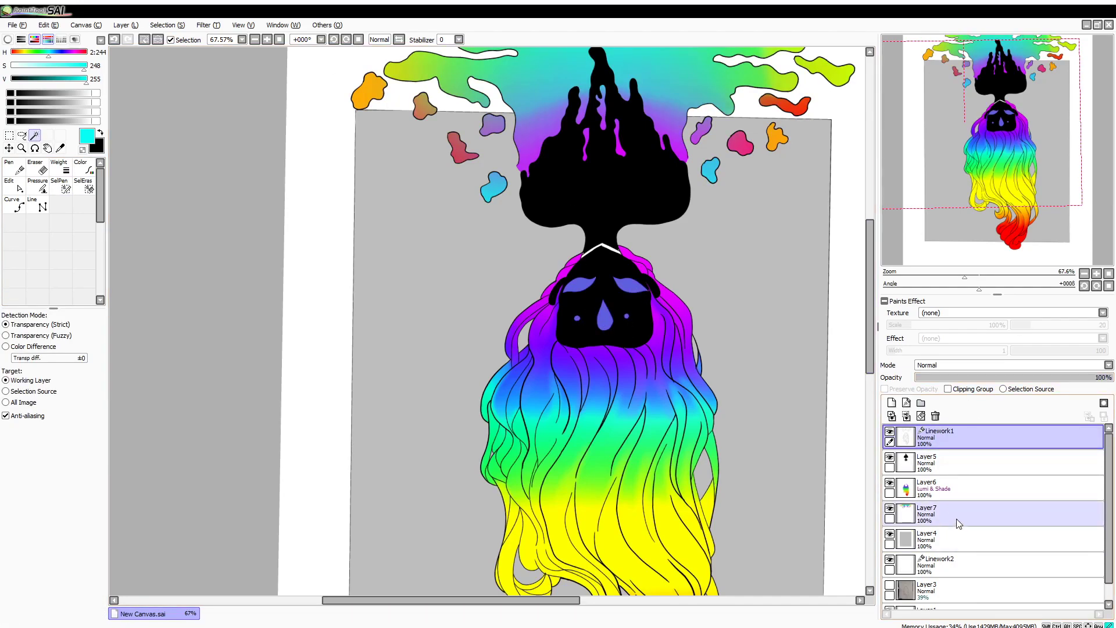
Step: On a new layer below Layer7, airbrush the eyes orange-red with yellow centres and soften them with the Blur brush at size 350
{"action": "left_click", "coordinate": [956, 518]}
{"action": "left_click", "coordinate": [891, 402]}
{"action": "left_click_drag", "start_coordinate": [956, 522], "coordinate": [931, 532]}
{"action": "left_click_drag", "start_coordinate": [18, 54], "coordinate": [10, 54]}
{"action": "left_click", "coordinate": [37, 169]}
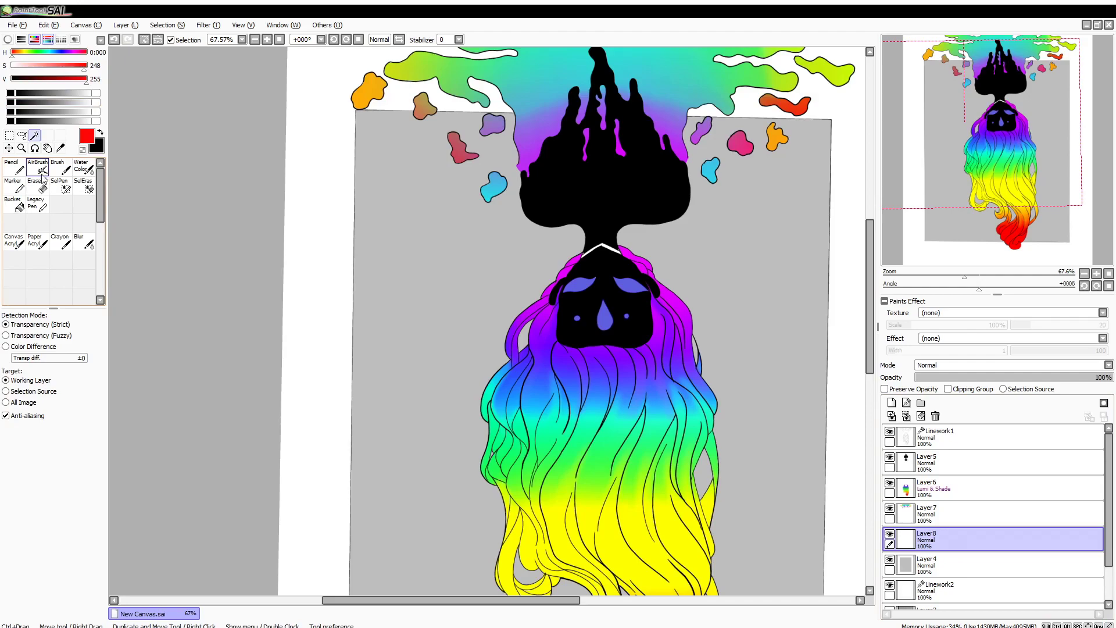
{"action": "left_click", "coordinate": [19, 52]}
{"action": "left_click_drag", "start_coordinate": [570, 286], "coordinate": [582, 275]}
{"action": "left_click", "coordinate": [25, 51]}
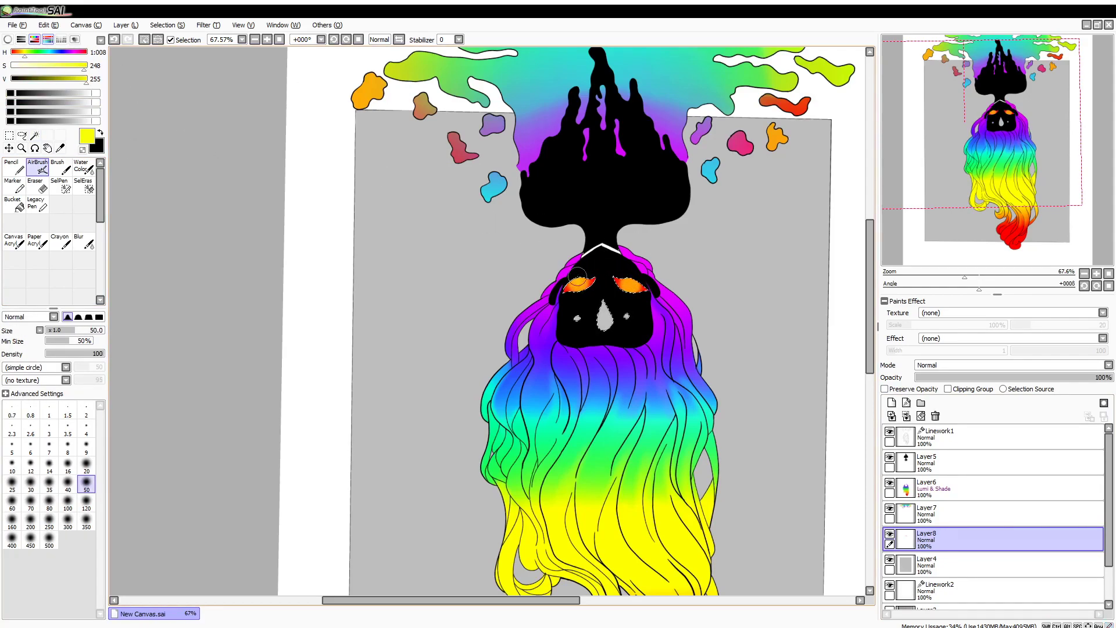
{"action": "left_click", "coordinate": [84, 241]}
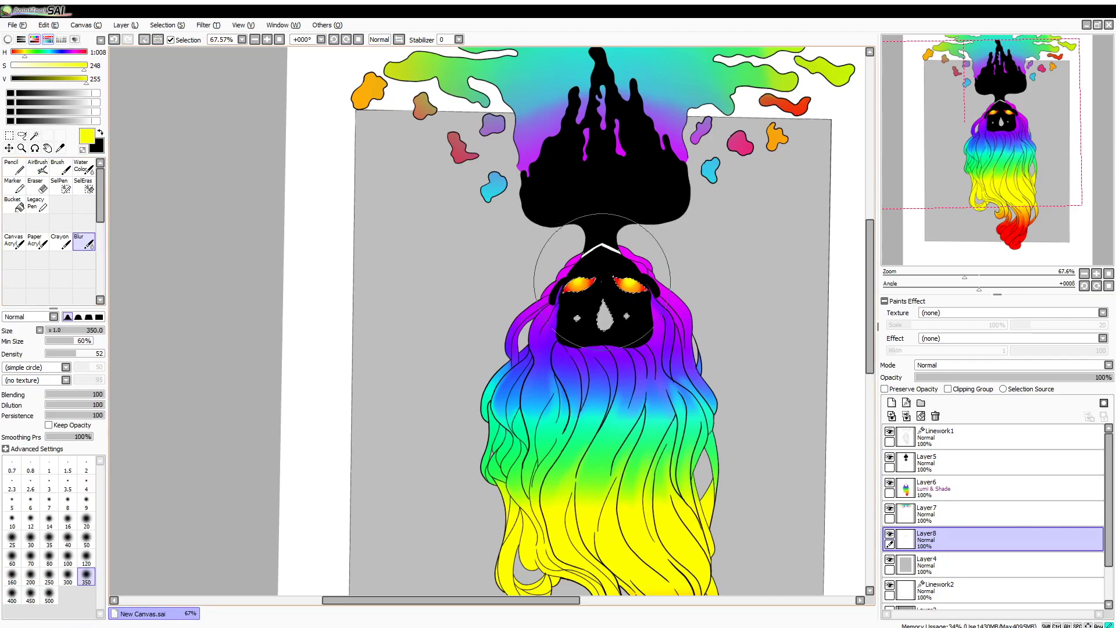
Step: On a new layer above Layer8, airbrush the teardrop purple with a light blue centre and the two small dots bright green
{"action": "left_click", "coordinate": [891, 402]}
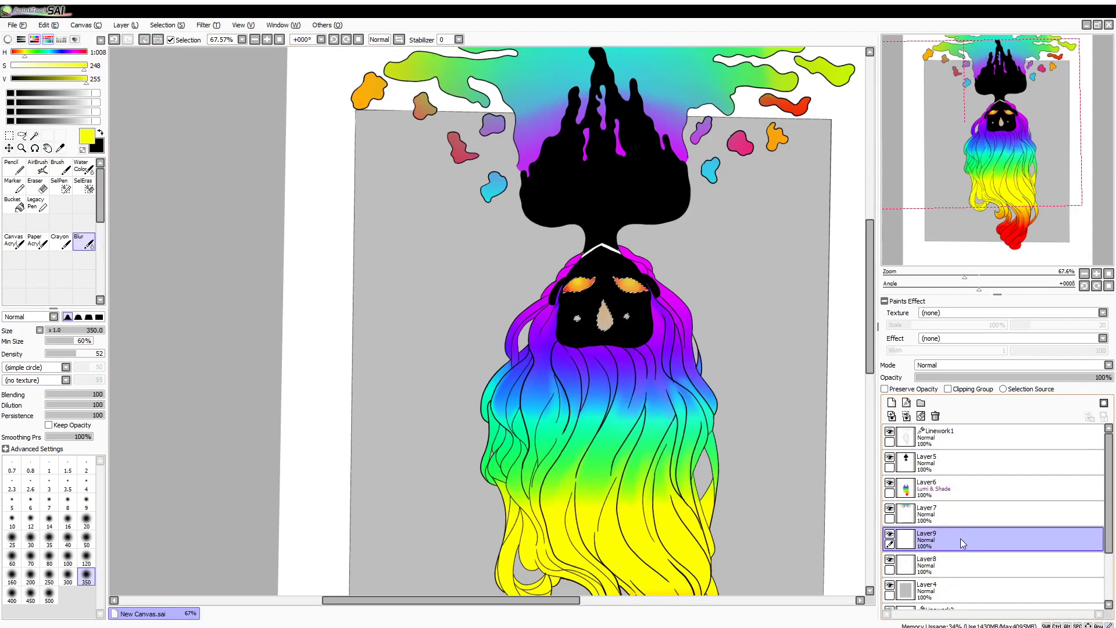
{"action": "left_click", "coordinate": [68, 52]}
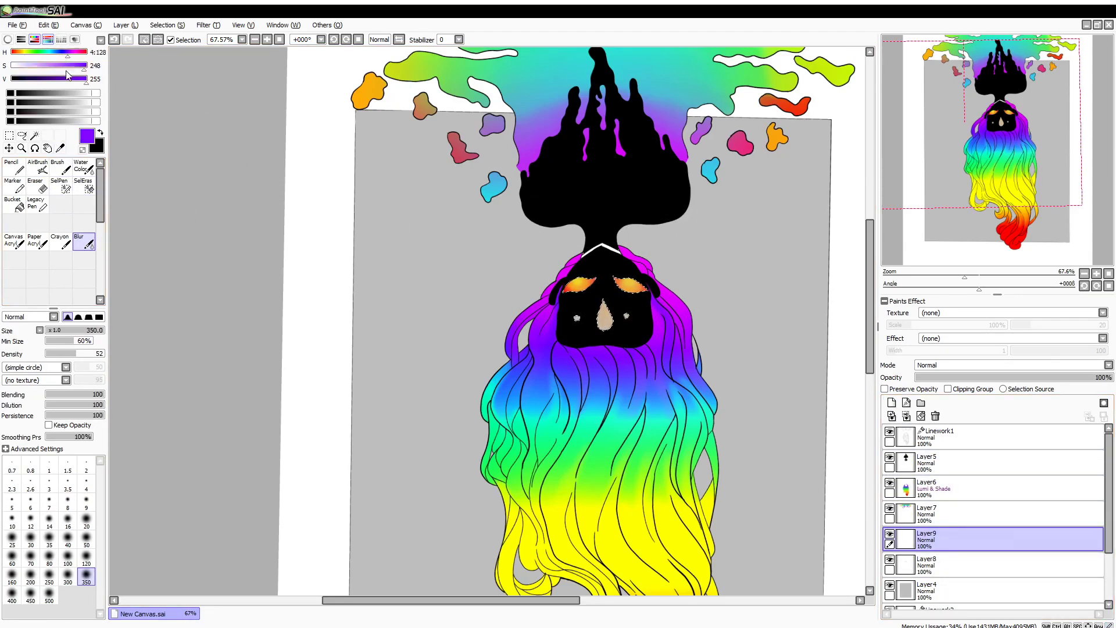
{"action": "left_click", "coordinate": [37, 167]}
{"action": "left_click", "coordinate": [52, 52]}
{"action": "left_click_drag", "start_coordinate": [605, 314], "coordinate": [604, 319]}
{"action": "left_click", "coordinate": [49, 52]}
{"action": "left_click", "coordinate": [27, 66]}
{"action": "left_click", "coordinate": [39, 52]}
{"action": "left_click", "coordinate": [86, 65]}
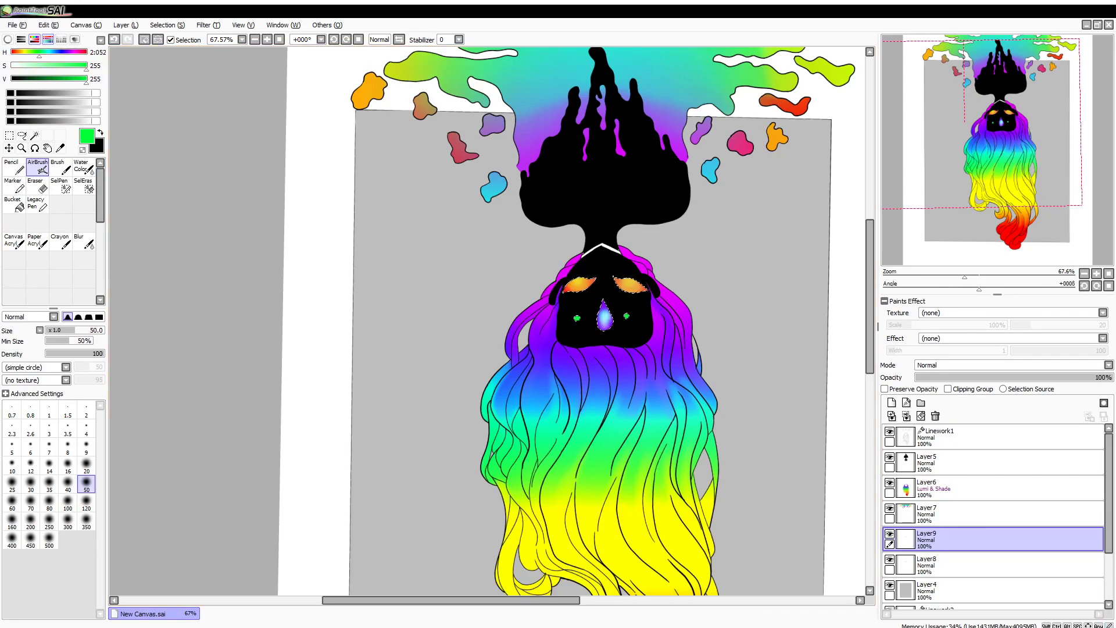
Step: Clear the selection and thin the white chevron between neck and mask with black Pencil strokes at size 5 on Layer5
{"action": "left_click", "coordinate": [959, 462]}
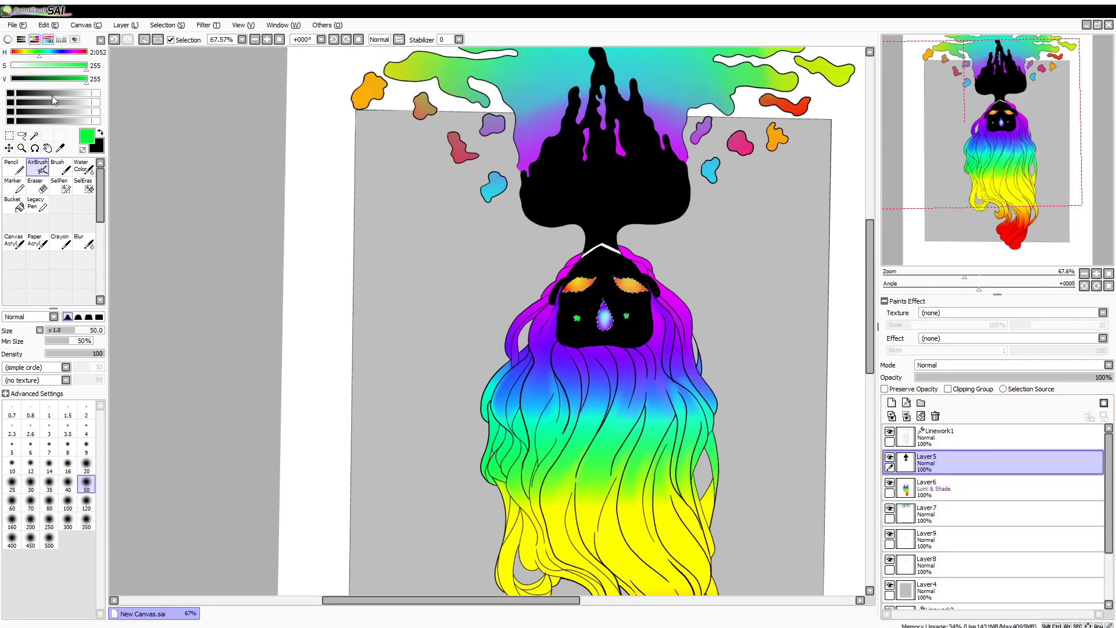
{"action": "left_click", "coordinate": [586, 235], "text": "alt"}
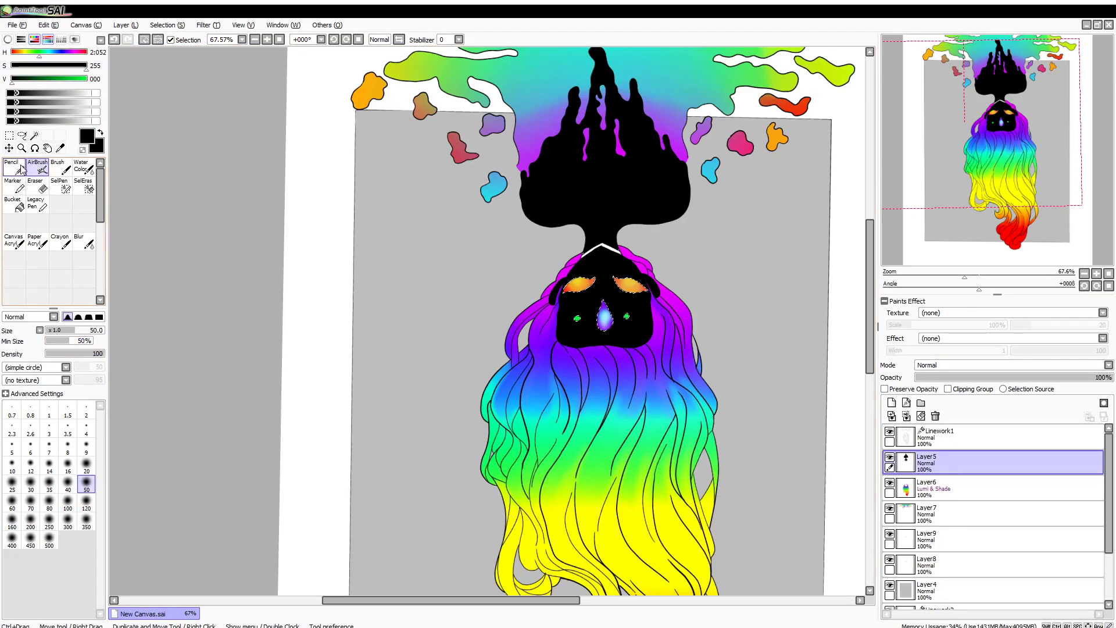
{"action": "left_click", "coordinate": [14, 168]}
{"action": "left_click_drag", "start_coordinate": [965, 277], "coordinate": [1010, 277]}
{"action": "left_click", "coordinate": [988, 112]}
{"action": "key", "text": "ctrl+d"}
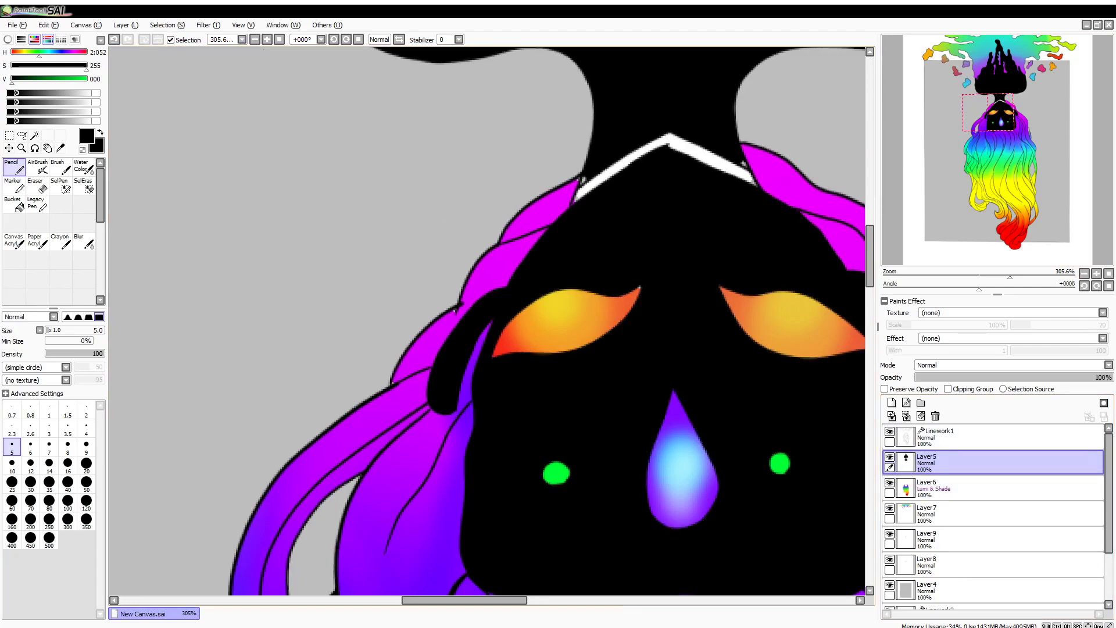
{"action": "mouse_move", "coordinate": [742, 164]}
{"action": "left_mouse_down"}
{"action": "mouse_move", "coordinate": [752, 183]}
{"action": "mouse_move", "coordinate": [741, 160]}
{"action": "left_mouse_up"}
{"action": "mouse_move", "coordinate": [587, 183]}
{"action": "left_mouse_down"}
{"action": "mouse_move", "coordinate": [676, 136]}
{"action": "mouse_move", "coordinate": [742, 171]}
{"action": "left_mouse_up"}
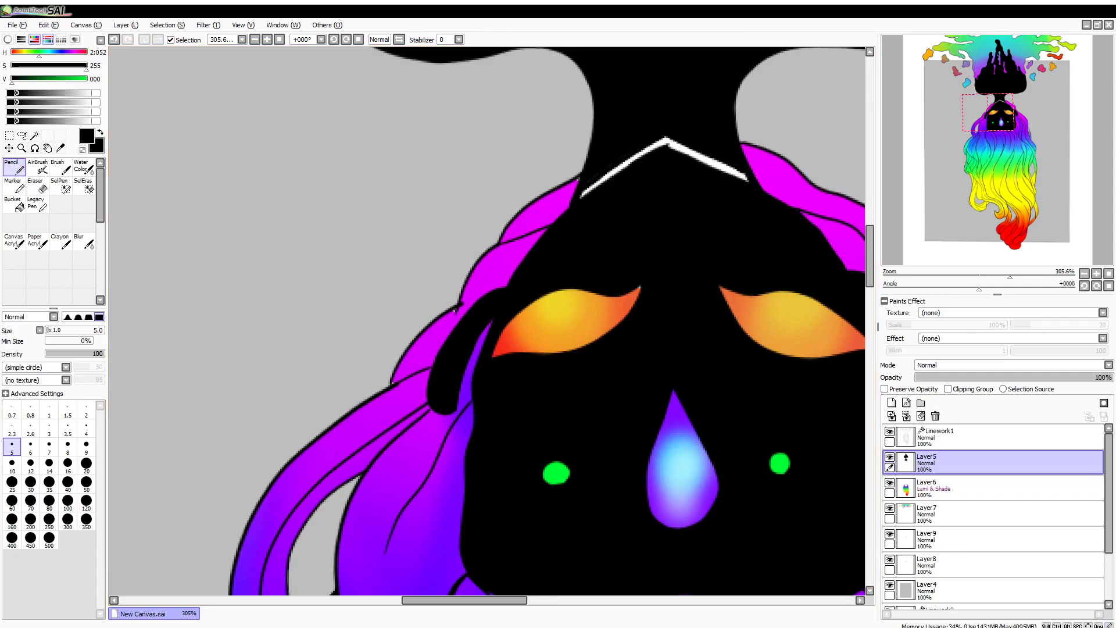
{"action": "mouse_move", "coordinate": [976, 275]}
{"action": "left_mouse_down"}
{"action": "mouse_move", "coordinate": [942, 294]}
{"action": "mouse_move", "coordinate": [955, 291]}
{"action": "left_mouse_up"}
{"action": "left_click_drag", "start_coordinate": [988, 173], "coordinate": [984, 210]}
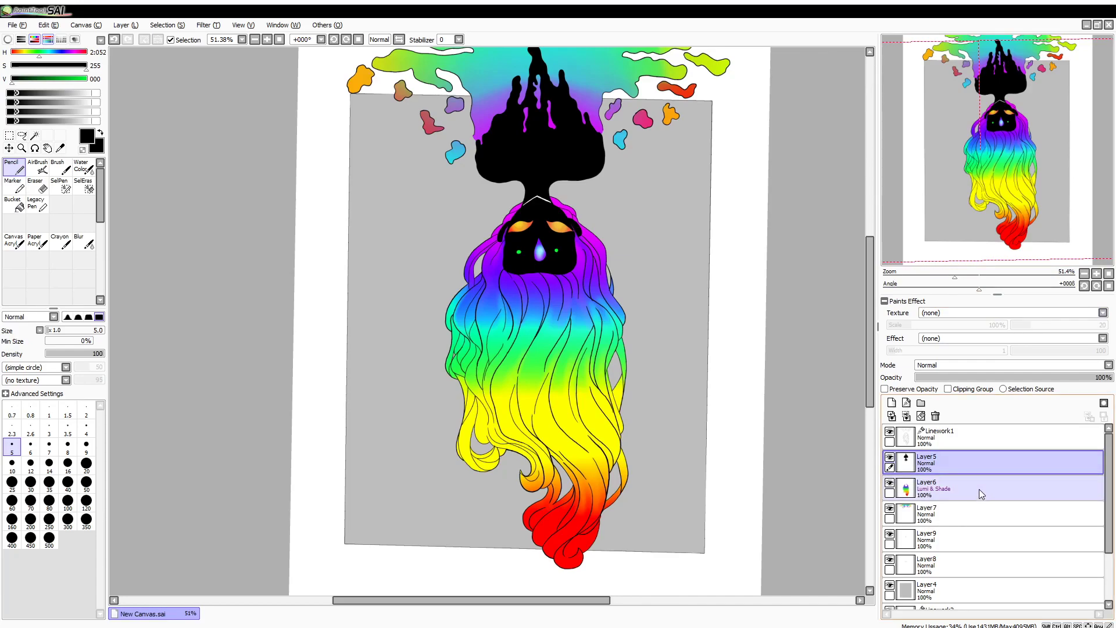
Step: On Linework1, block the leak into the liquid with SelPen and Magic Wand-select the area outside the figure and liquid
{"action": "left_click", "coordinate": [976, 443]}
{"action": "left_click", "coordinate": [34, 135]}
{"action": "left_click", "coordinate": [418, 271]}
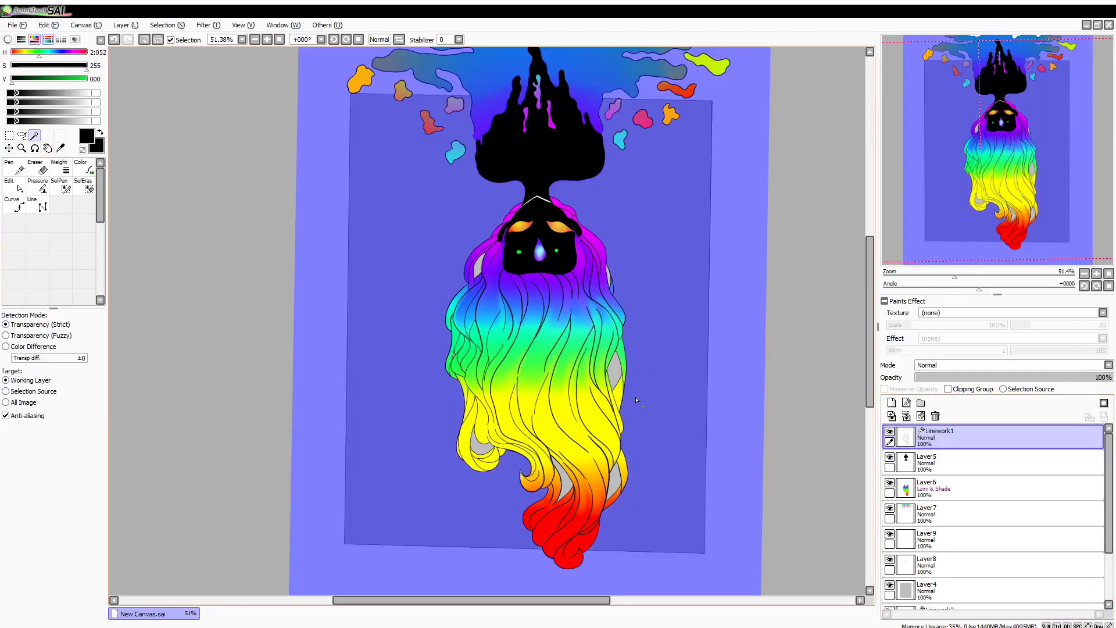
{"action": "key", "text": "ctrl+z"}
{"action": "left_click", "coordinate": [61, 185]}
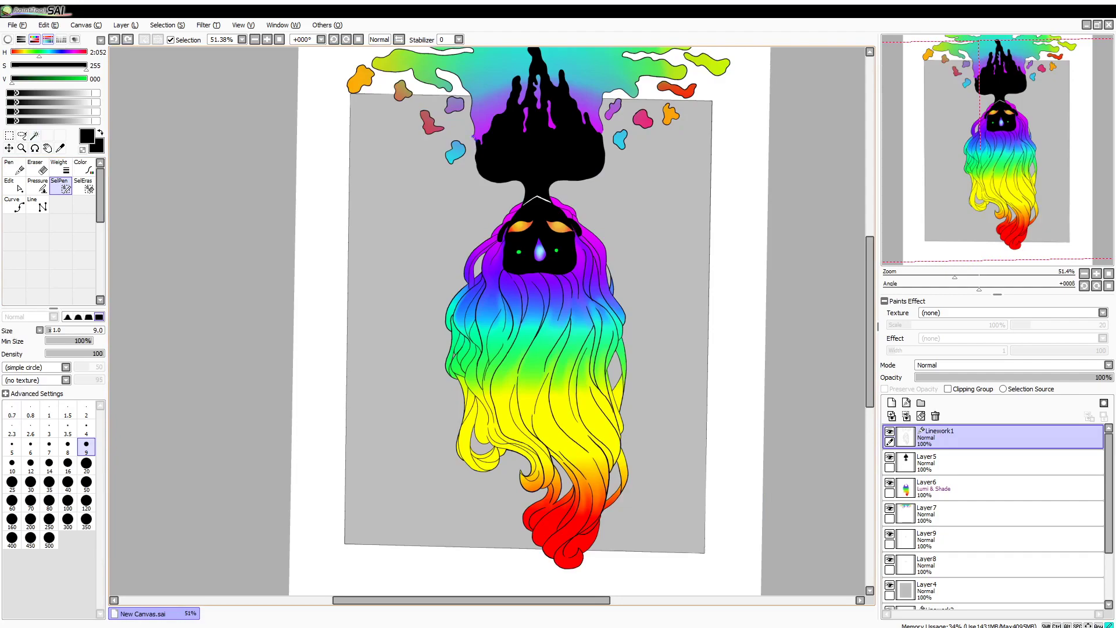
{"action": "left_click", "coordinate": [474, 138]}
{"action": "left_click", "coordinate": [35, 135]}
{"action": "left_click", "coordinate": [607, 272]}
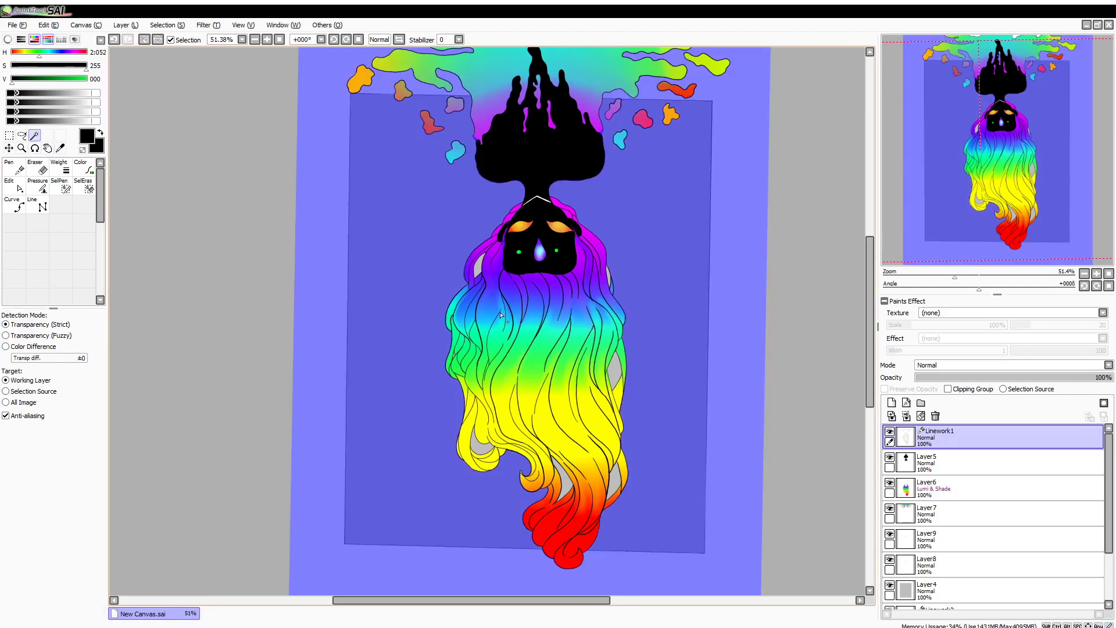
Step: Add the enclosed gaps between the hair strands to the Magic Wand selection
{"action": "left_click", "coordinate": [614, 369]}
{"action": "left_click", "coordinate": [614, 479]}
{"action": "left_click", "coordinate": [482, 443]}
{"action": "left_click", "coordinate": [559, 481]}
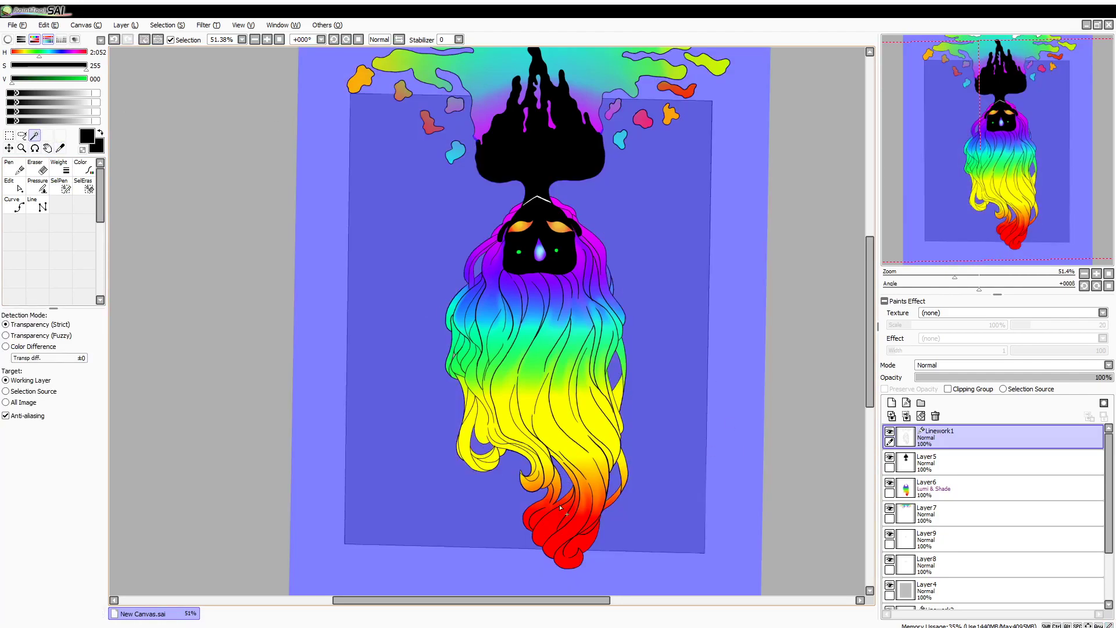
Step: On a new layer above Layer4, airbrush a black shadow at size 120 around the hair, body and liquid
{"action": "left_click_drag", "start_coordinate": [1108, 465], "coordinate": [1108, 488]}
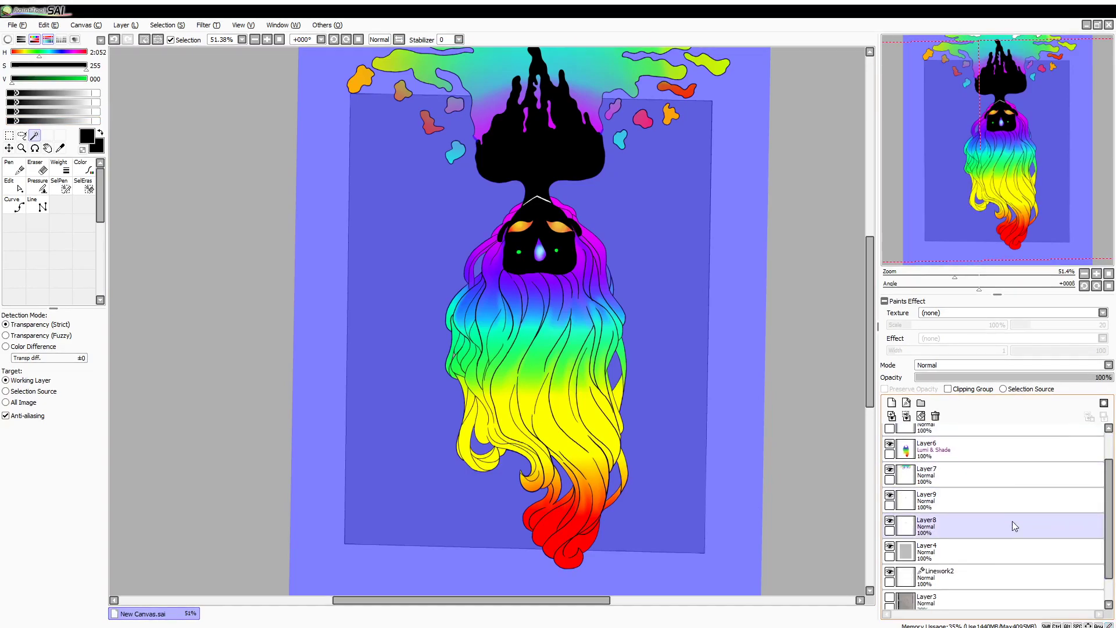
{"action": "left_click", "coordinate": [1010, 550]}
{"action": "left_click", "coordinate": [891, 402]}
{"action": "left_click", "coordinate": [65, 66]}
{"action": "left_click", "coordinate": [37, 167]}
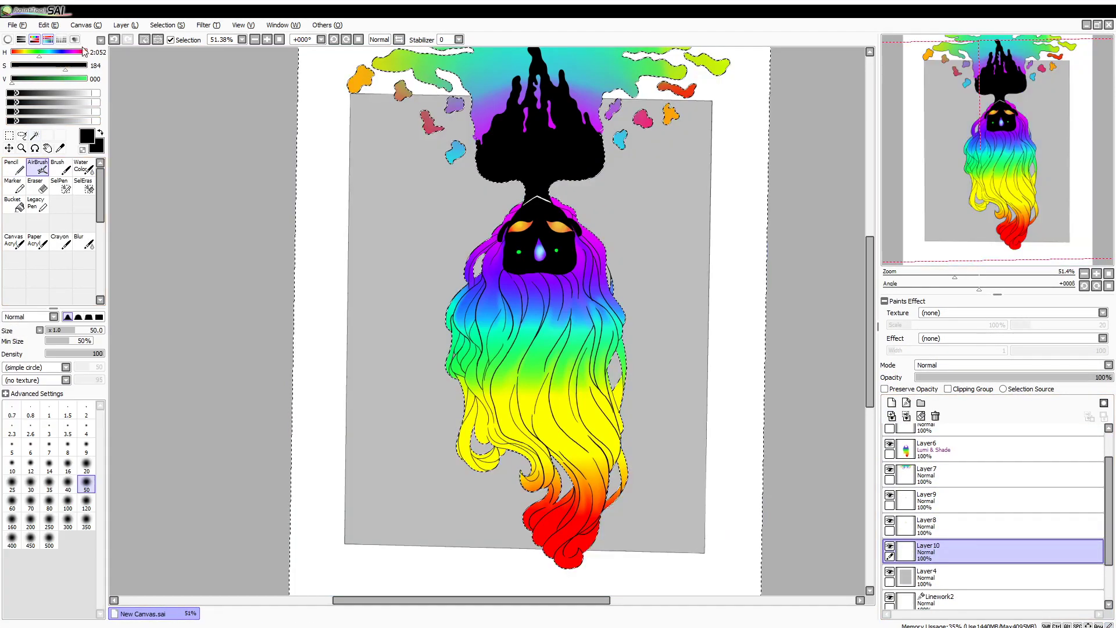
{"action": "left_click", "coordinate": [86, 504]}
{"action": "mouse_move", "coordinate": [506, 192]}
{"action": "left_mouse_down"}
{"action": "mouse_move", "coordinate": [459, 87]}
{"action": "mouse_move", "coordinate": [372, 64]}
{"action": "mouse_move", "coordinate": [511, 192]}
{"action": "mouse_move", "coordinate": [468, 291]}
{"action": "mouse_move", "coordinate": [471, 465]}
{"action": "mouse_move", "coordinate": [582, 567]}
{"action": "mouse_move", "coordinate": [625, 424]}
{"action": "left_mouse_up"}
{"action": "mouse_move", "coordinate": [603, 285]}
{"action": "left_mouse_down"}
{"action": "mouse_move", "coordinate": [593, 230]}
{"action": "mouse_move", "coordinate": [543, 213]}
{"action": "mouse_move", "coordinate": [574, 164]}
{"action": "left_mouse_up"}
{"action": "mouse_move", "coordinate": [605, 87]}
{"action": "left_mouse_down"}
{"action": "mouse_move", "coordinate": [636, 75]}
{"action": "mouse_move", "coordinate": [636, 50]}
{"action": "left_mouse_up"}
{"action": "mouse_move", "coordinate": [640, 53]}
{"action": "left_mouse_down"}
{"action": "mouse_move", "coordinate": [670, 94]}
{"action": "mouse_move", "coordinate": [655, 116]}
{"action": "left_mouse_up"}
Step: Add the gaps between the liquid and the canvas's upper edge to the selection on Linework1 and airbrush them black on Layer10
{"action": "left_click", "coordinate": [35, 135]}
{"action": "left_click", "coordinate": [501, 100]}
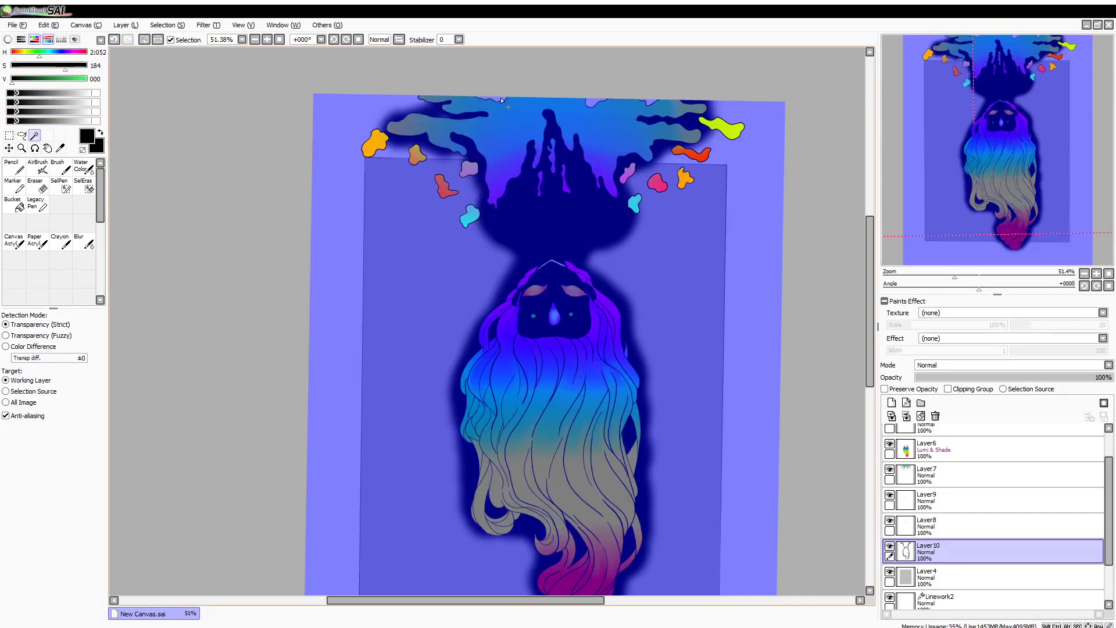
{"action": "scroll", "coordinate": [983, 453], "scroll_direction": "up", "scroll_amount": 2}
{"action": "left_click", "coordinate": [988, 435]}
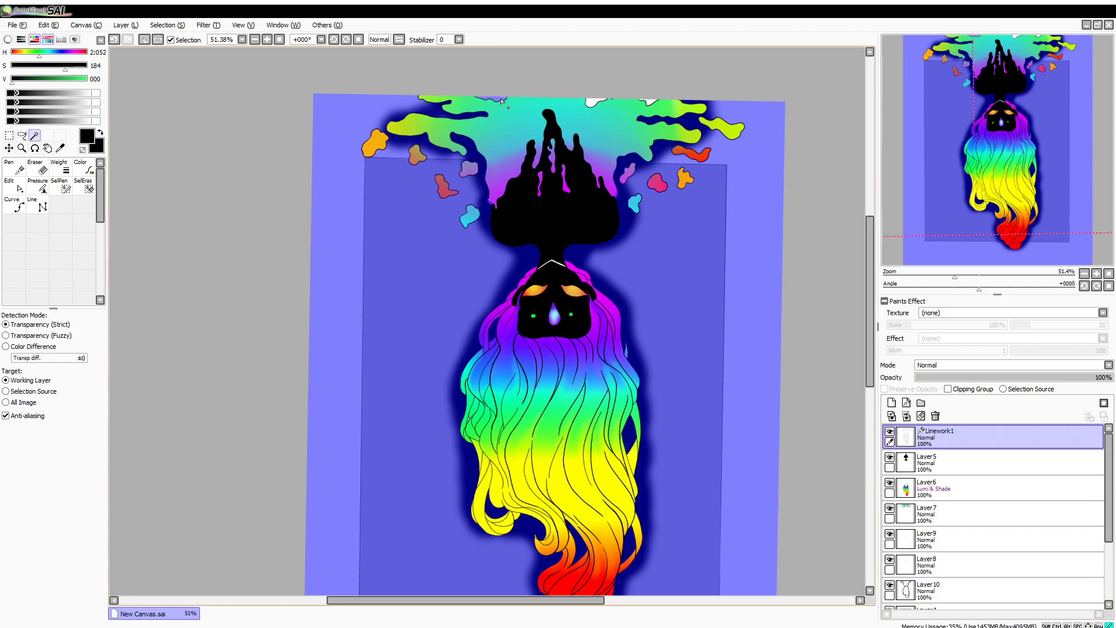
{"action": "left_click", "coordinate": [969, 594]}
{"action": "left_click", "coordinate": [37, 166]}
{"action": "left_click_drag", "start_coordinate": [510, 93], "coordinate": [454, 110]}
Step: Try Screen and several other blending modes on the shadow layer, Layer10
{"action": "left_click", "coordinate": [974, 364]}
{"action": "left_click", "coordinate": [965, 386]}
{"action": "left_click", "coordinate": [954, 408]}
{"action": "left_click", "coordinate": [991, 366]}
{"action": "left_click", "coordinate": [967, 395]}
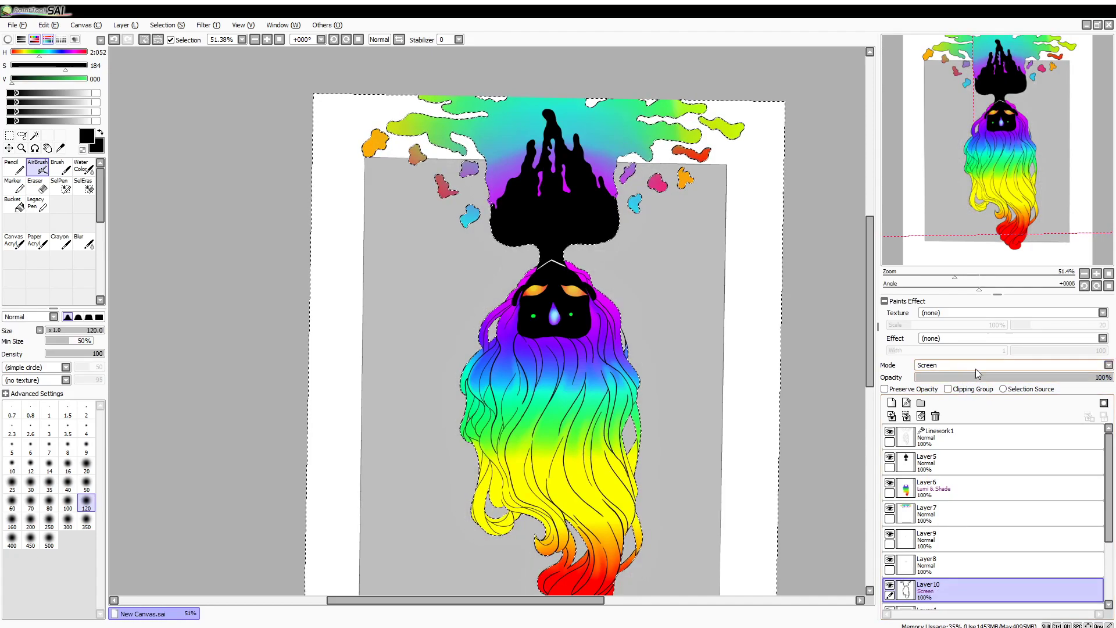
{"action": "left_click", "coordinate": [976, 367]}
{"action": "left_click", "coordinate": [954, 386]}
{"action": "left_click", "coordinate": [970, 365]}
{"action": "left_click", "coordinate": [955, 419]}
{"action": "left_click", "coordinate": [968, 365]}
{"action": "left_click", "coordinate": [953, 431]}
{"action": "left_click", "coordinate": [969, 365]}
{"action": "left_click", "coordinate": [955, 439]}
Step: Set Layer10 to Multiply blending at 75% opacity
{"action": "left_click", "coordinate": [974, 365]}
{"action": "left_click", "coordinate": [965, 387]}
{"action": "left_click_drag", "start_coordinate": [1018, 377], "coordinate": [1063, 378]}
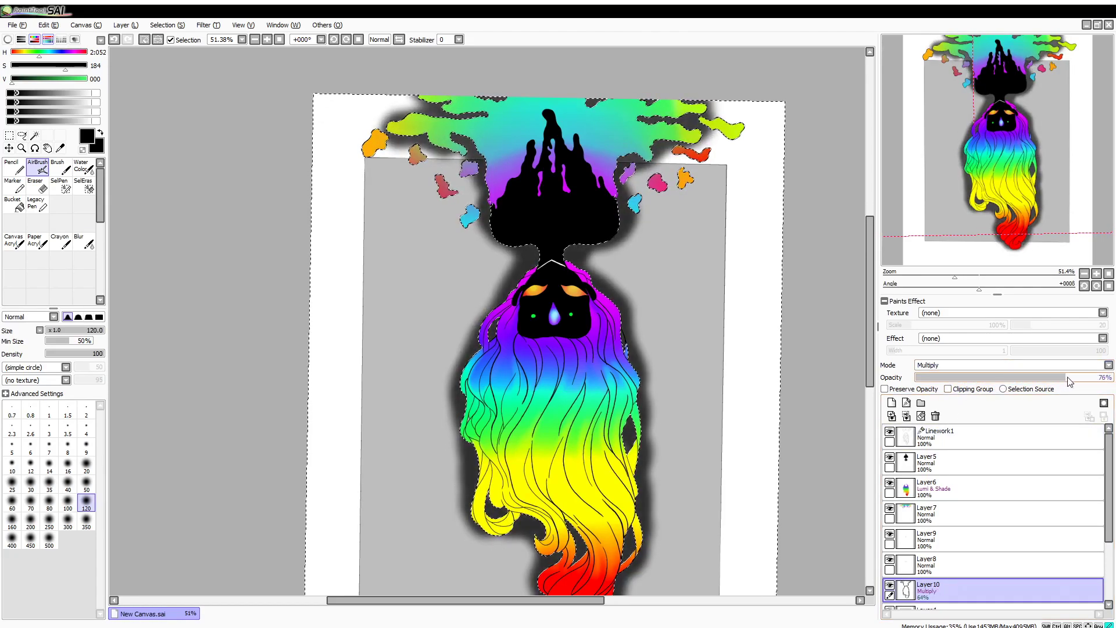
Step: Clear the selection and Magic Wand-select the grey background rectangle on Layer4
{"action": "mouse_move", "coordinate": [954, 278]}
{"action": "left_mouse_down"}
{"action": "mouse_move", "coordinate": [930, 281]}
{"action": "mouse_move", "coordinate": [950, 279]}
{"action": "left_mouse_up"}
{"action": "left_click_drag", "start_coordinate": [1108, 494], "coordinate": [1108, 545]}
{"action": "left_click", "coordinate": [988, 531]}
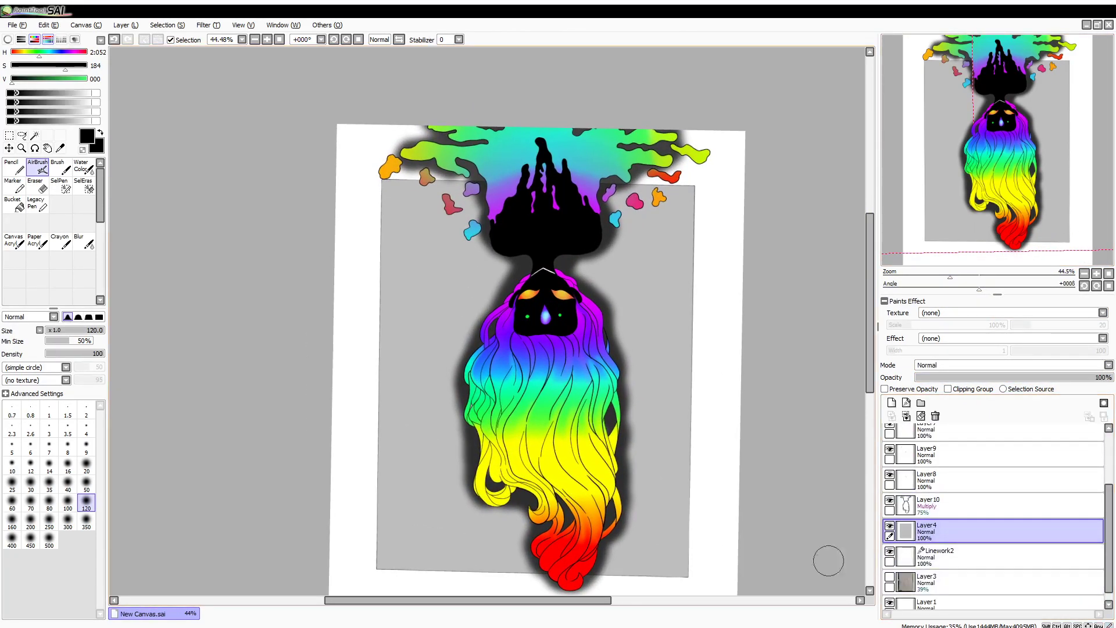
{"action": "left_click", "coordinate": [36, 136]}
{"action": "left_click", "coordinate": [442, 320]}
Step: On a new layer above Layer4, airbrush a black vignette at size 350 along the rectangle's edges, soften it with Blur and use 72% opacity
{"action": "left_click", "coordinate": [891, 402]}
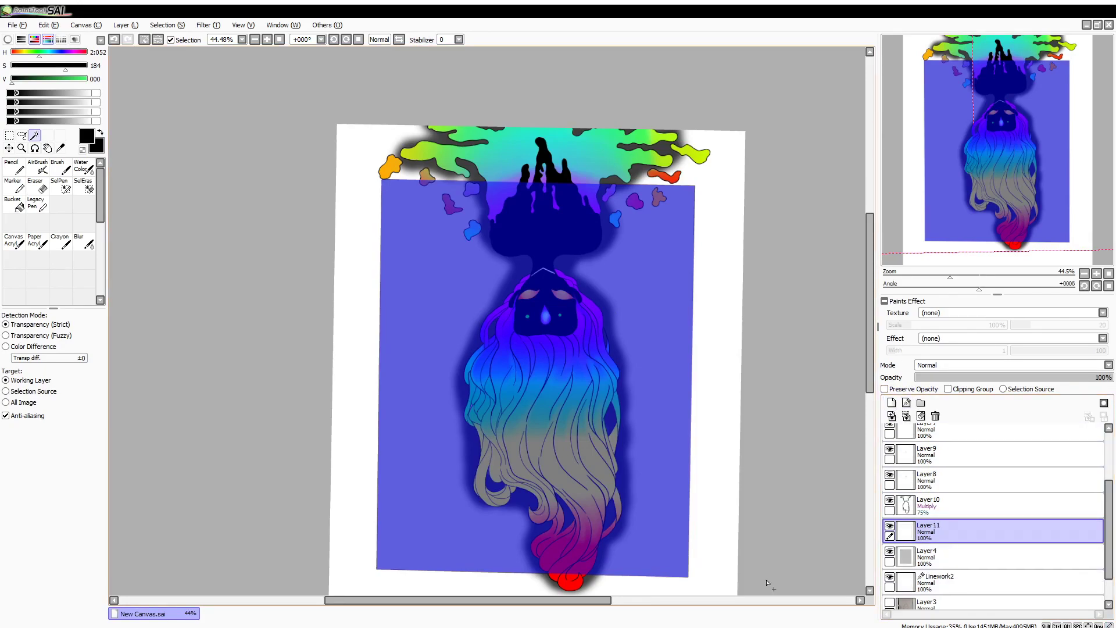
{"action": "left_click", "coordinate": [37, 168]}
{"action": "left_click", "coordinate": [86, 521]}
{"action": "mouse_move", "coordinate": [407, 192]}
{"action": "left_mouse_down"}
{"action": "mouse_move", "coordinate": [376, 337]}
{"action": "mouse_move", "coordinate": [384, 543]}
{"action": "mouse_move", "coordinate": [525, 572]}
{"action": "mouse_move", "coordinate": [690, 557]}
{"action": "mouse_move", "coordinate": [693, 197]}
{"action": "mouse_move", "coordinate": [539, 167]}
{"action": "mouse_move", "coordinate": [388, 224]}
{"action": "mouse_move", "coordinate": [392, 521]}
{"action": "mouse_move", "coordinate": [662, 562]}
{"action": "mouse_move", "coordinate": [772, 448]}
{"action": "left_mouse_up"}
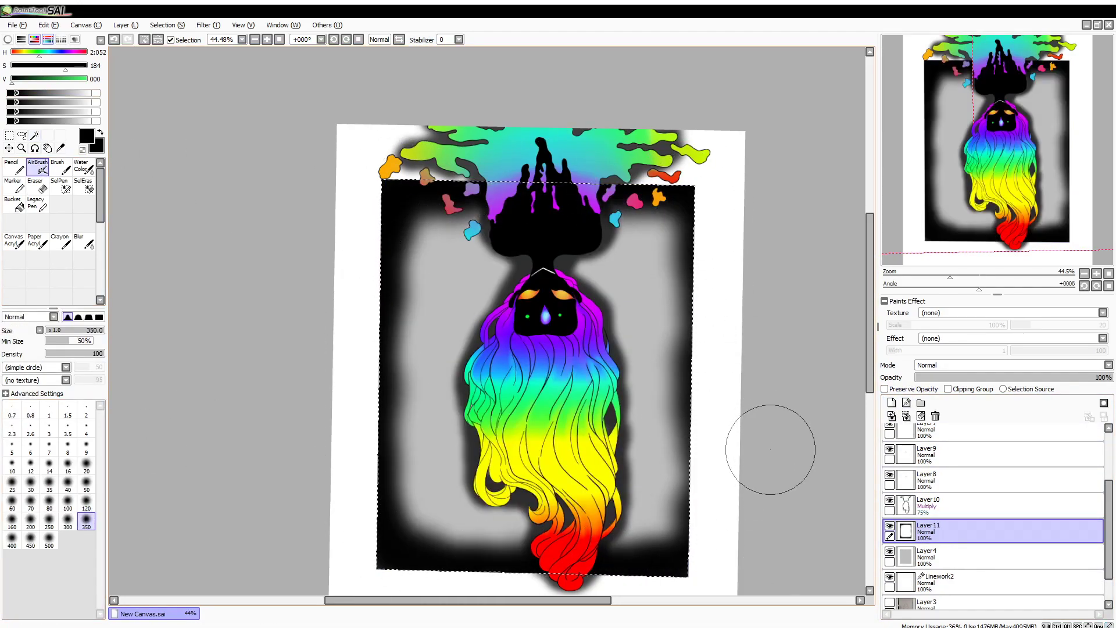
{"action": "left_click", "coordinate": [1056, 378]}
{"action": "left_click", "coordinate": [86, 243]}
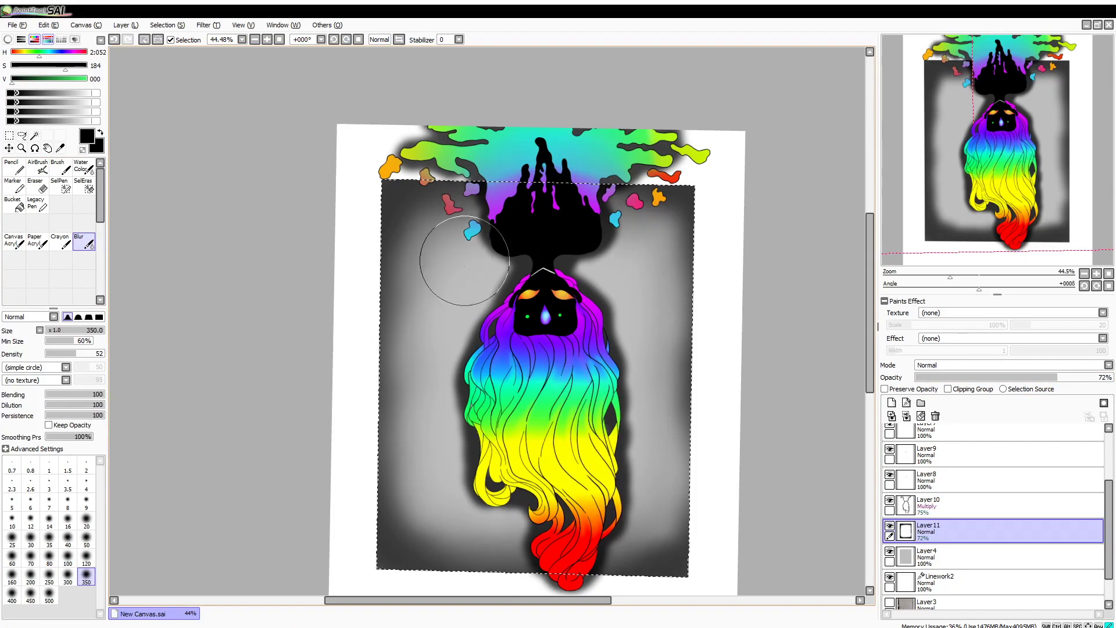
Step: On a new layer above Layer11, scatter black Pencil specks at size 20 across the grey background, denser towards its lower edge
{"action": "left_click", "coordinate": [891, 402]}
{"action": "left_click", "coordinate": [12, 168]}
{"action": "left_click", "coordinate": [86, 463]}
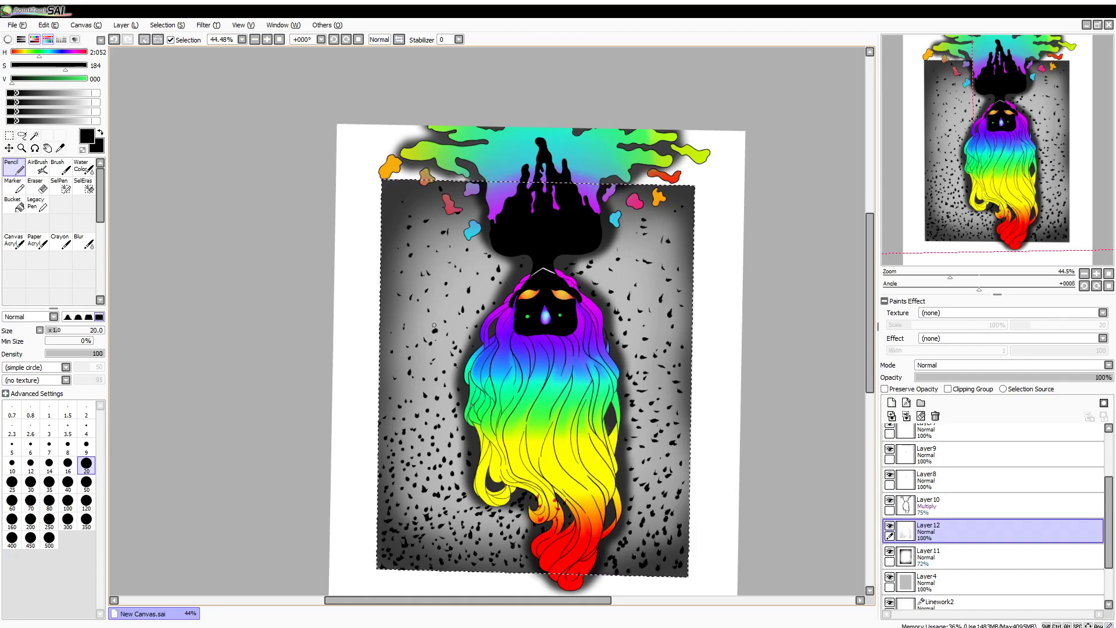
{"action": "key", "text": "e"}
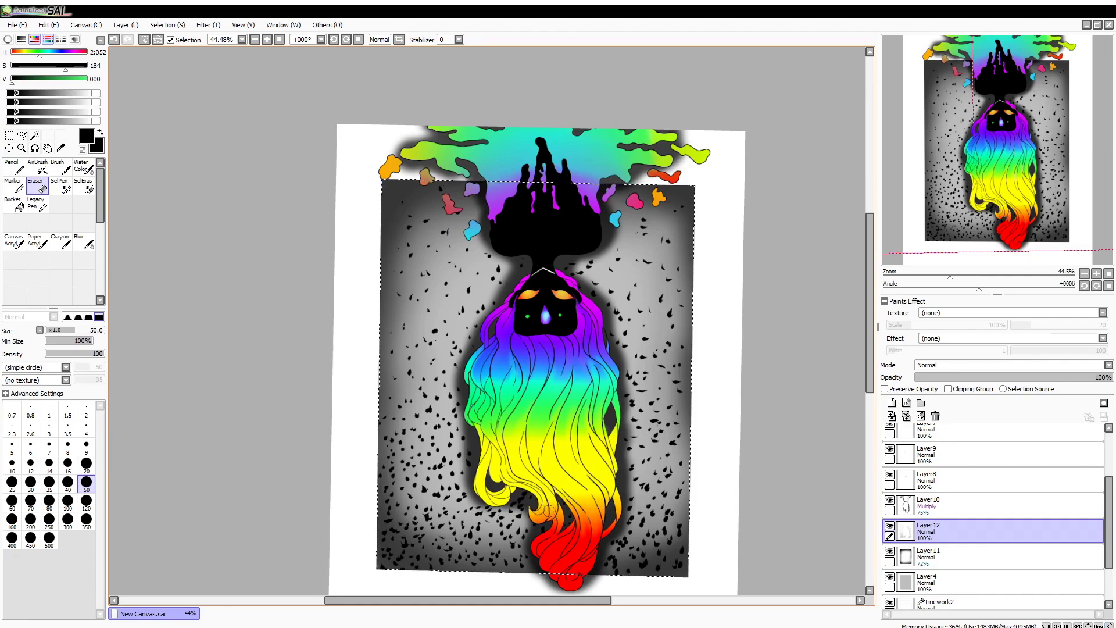
Step: Add a layer between Layer11 and Layer12 and airbrush a black band at size 350 along the rectangle's lower edge
{"action": "left_click", "coordinate": [891, 402]}
{"action": "left_click_drag", "start_coordinate": [953, 531], "coordinate": [965, 567]}
{"action": "left_click", "coordinate": [38, 167]}
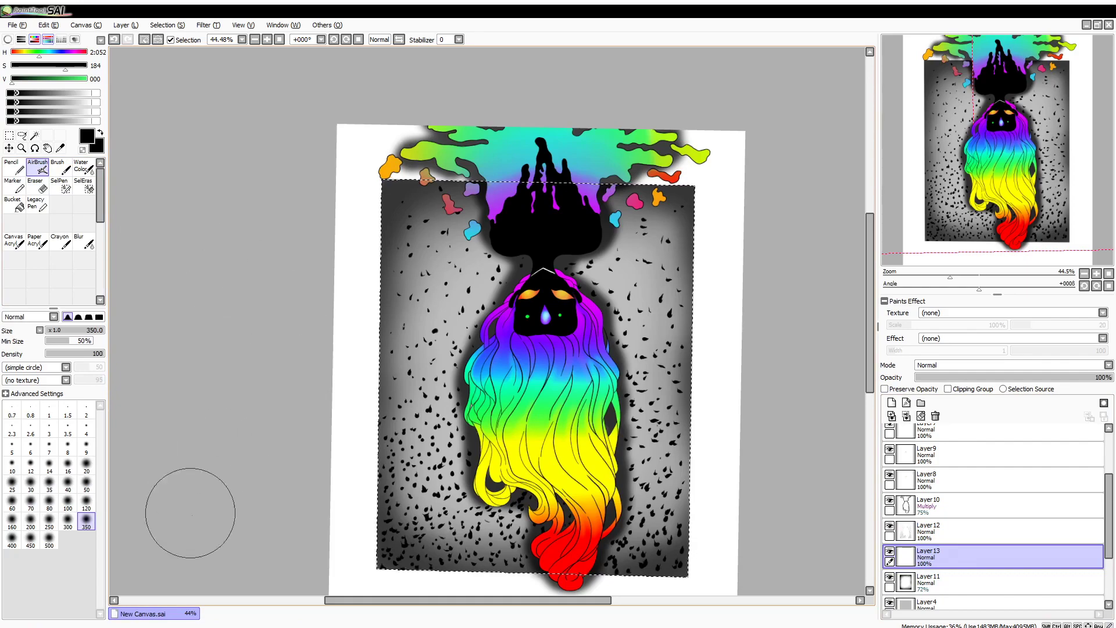
{"action": "left_click_drag", "start_coordinate": [366, 559], "coordinate": [679, 563]}
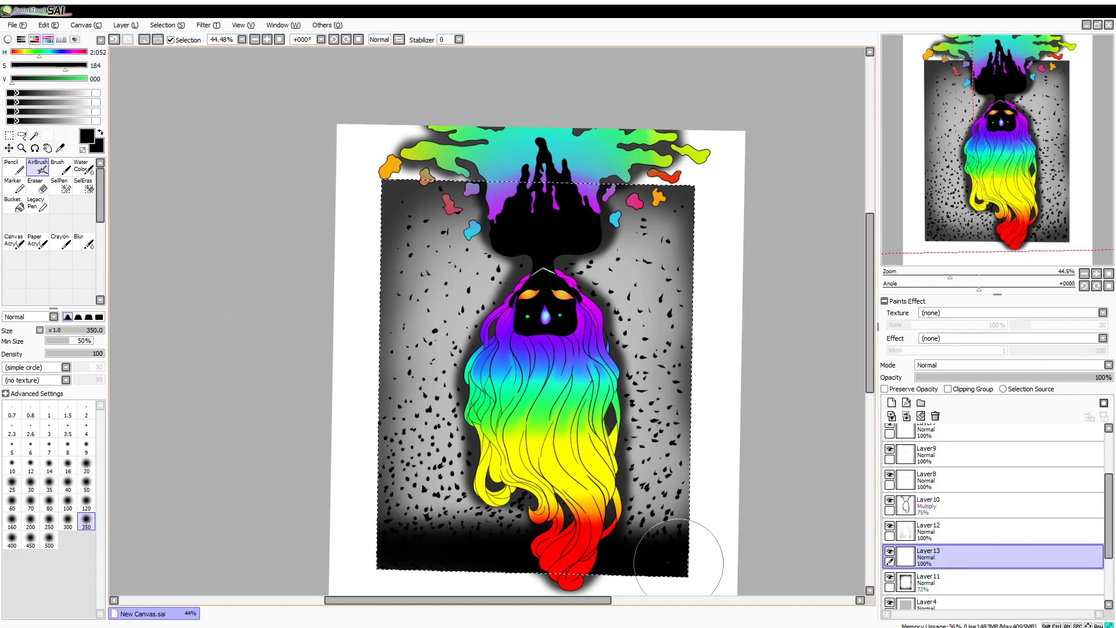
Step: Show the colour wheel and extend the airbrushed band upward on Layer13 in black and very dark greys
{"action": "left_click", "coordinate": [36, 78]}
{"action": "left_click", "coordinate": [7, 39]}
{"action": "left_click_drag", "start_coordinate": [30, 104], "coordinate": [28, 95]}
{"action": "left_click_drag", "start_coordinate": [387, 453], "coordinate": [683, 476]}
{"action": "left_click_drag", "start_coordinate": [530, 440], "coordinate": [659, 450]}
{"action": "left_click", "coordinate": [13, 177]}
{"action": "left_click_drag", "start_coordinate": [383, 506], "coordinate": [731, 524]}
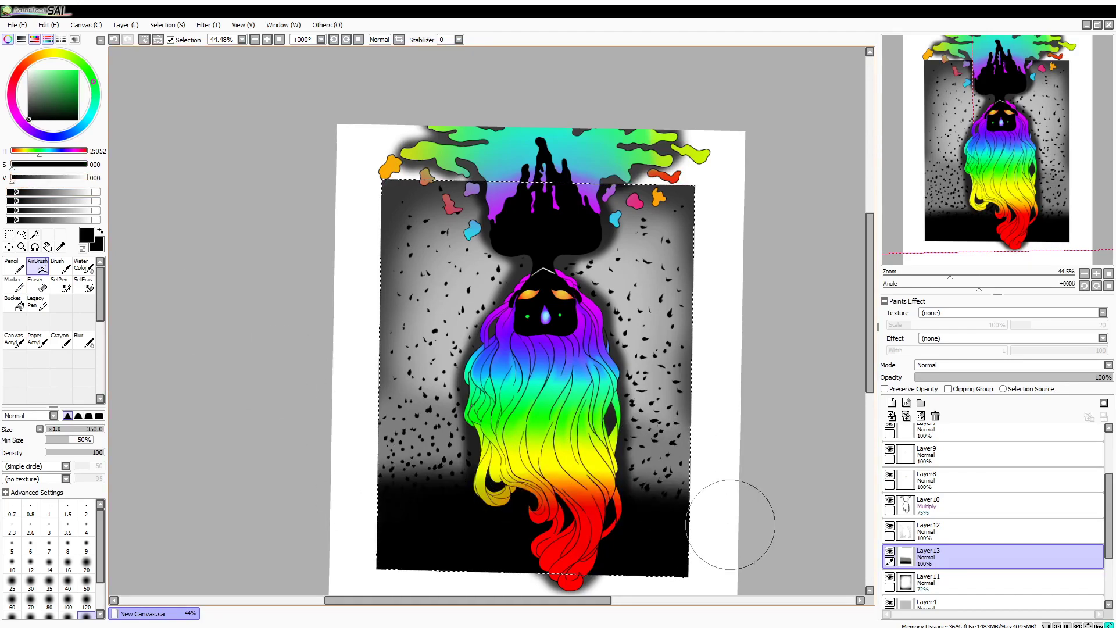
{"action": "left_click", "coordinate": [22, 178]}
{"action": "left_click_drag", "start_coordinate": [384, 445], "coordinate": [692, 470]}
Step: Airbrush progressively lighter greys, from value 66 to 200, up to the rectangle's upper edge and blend the gradient with the Blur brush
{"action": "left_click", "coordinate": [35, 178]}
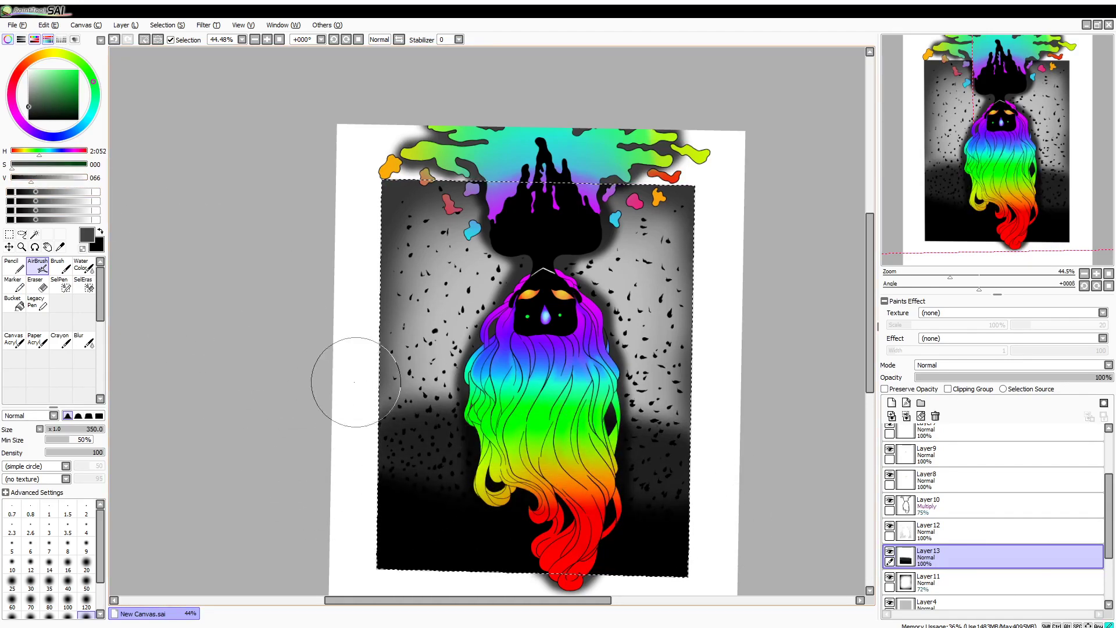
{"action": "left_click_drag", "start_coordinate": [349, 373], "coordinate": [717, 391]}
{"action": "mouse_move", "coordinate": [601, 335]}
{"action": "left_mouse_down"}
{"action": "mouse_move", "coordinate": [372, 301]}
{"action": "mouse_move", "coordinate": [675, 284]}
{"action": "mouse_move", "coordinate": [287, 250]}
{"action": "left_mouse_up"}
{"action": "left_click", "coordinate": [49, 178]}
{"action": "left_click", "coordinate": [54, 177]}
{"action": "mouse_move", "coordinate": [348, 224]}
{"action": "left_mouse_down"}
{"action": "mouse_move", "coordinate": [535, 230]}
{"action": "mouse_move", "coordinate": [321, 215]}
{"action": "mouse_move", "coordinate": [686, 204]}
{"action": "mouse_move", "coordinate": [295, 140]}
{"action": "left_mouse_up"}
{"action": "left_click", "coordinate": [69, 178]}
{"action": "left_click", "coordinate": [84, 340]}
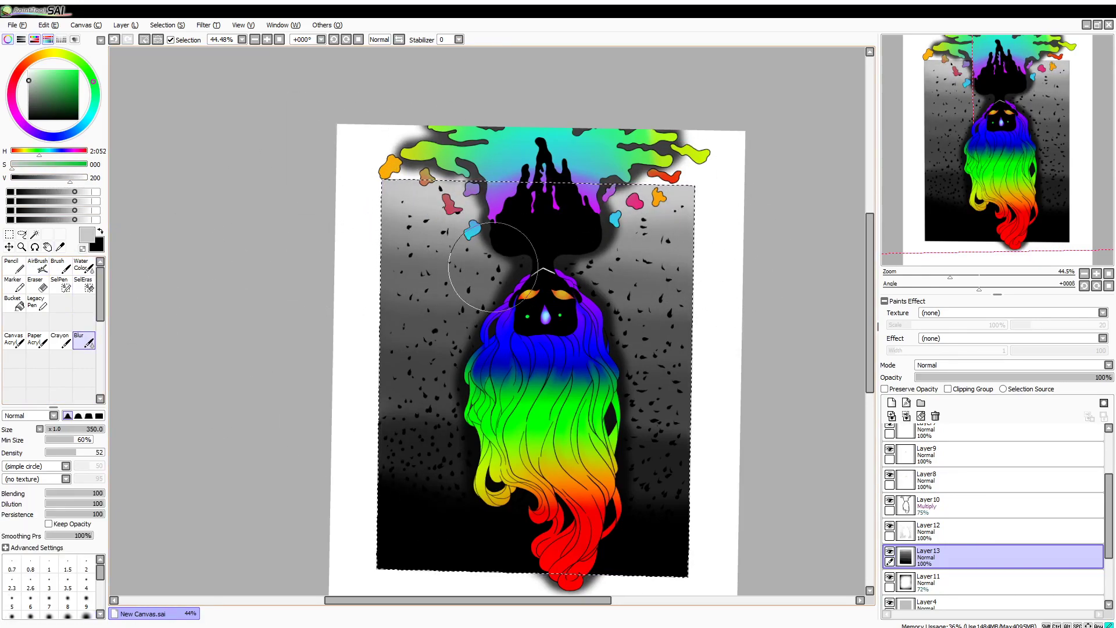
Step: Set the gradient layer, Layer13, to Multiply blending at 64% opacity
{"action": "left_click", "coordinate": [1025, 378]}
{"action": "left_click_drag", "start_coordinate": [1025, 378], "coordinate": [1041, 377]}
{"action": "left_click", "coordinate": [1029, 365]}
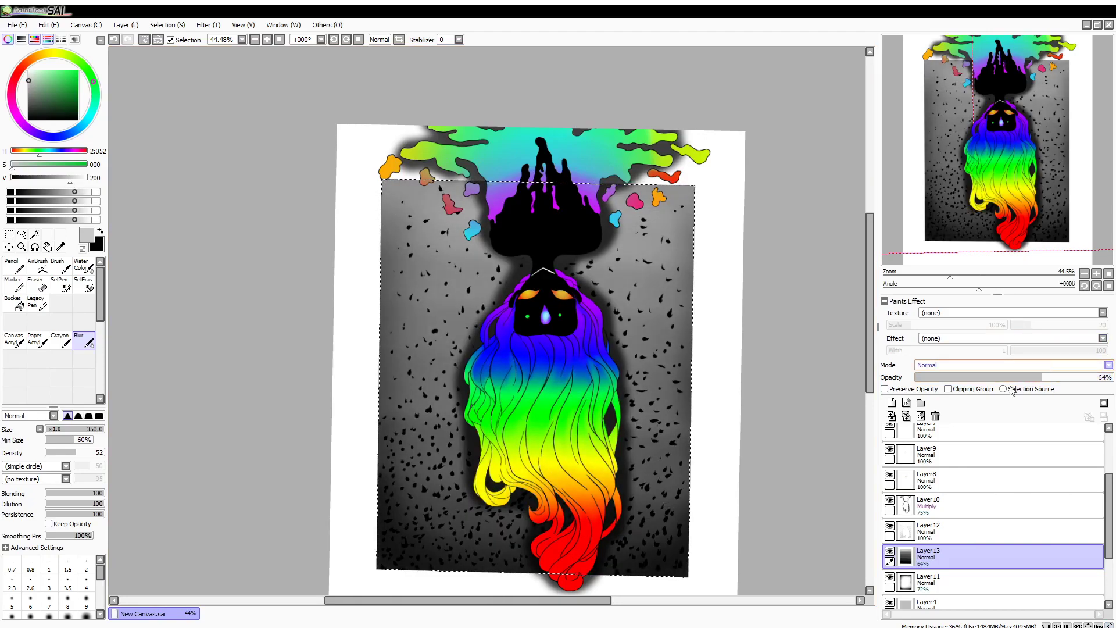
{"action": "left_click", "coordinate": [1017, 384]}
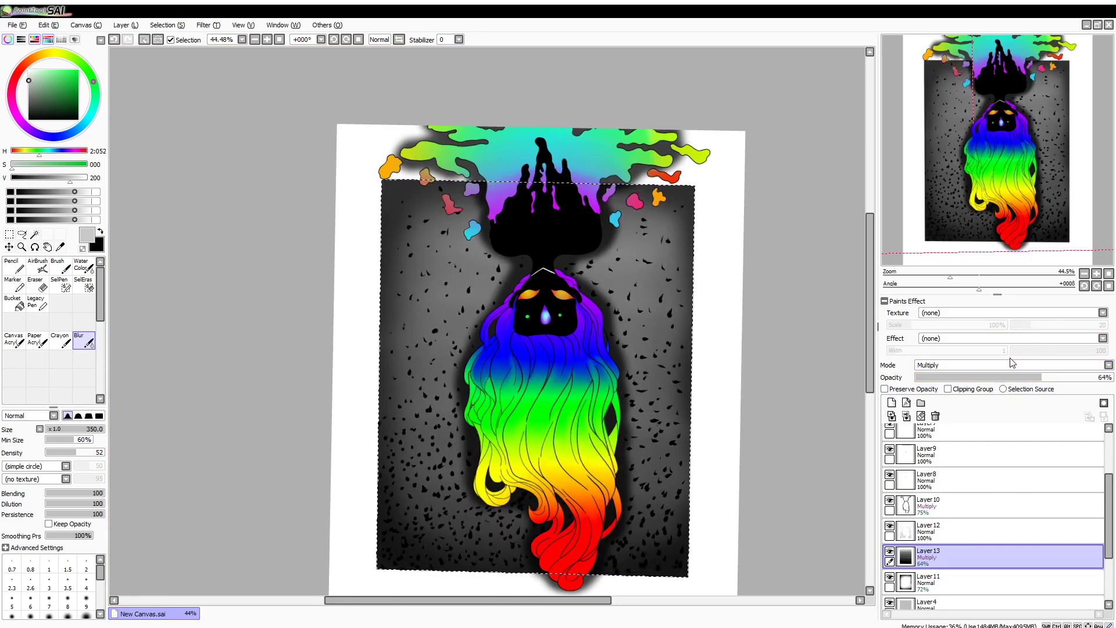
Step: Try Screen, Luminosity and Binary Color blending on Layer13 at 100% opacity
{"action": "left_click_drag", "start_coordinate": [1041, 378], "coordinate": [1114, 377]}
{"action": "left_click", "coordinate": [1045, 364]}
{"action": "left_click", "coordinate": [997, 393]}
{"action": "left_click", "coordinate": [1012, 365]}
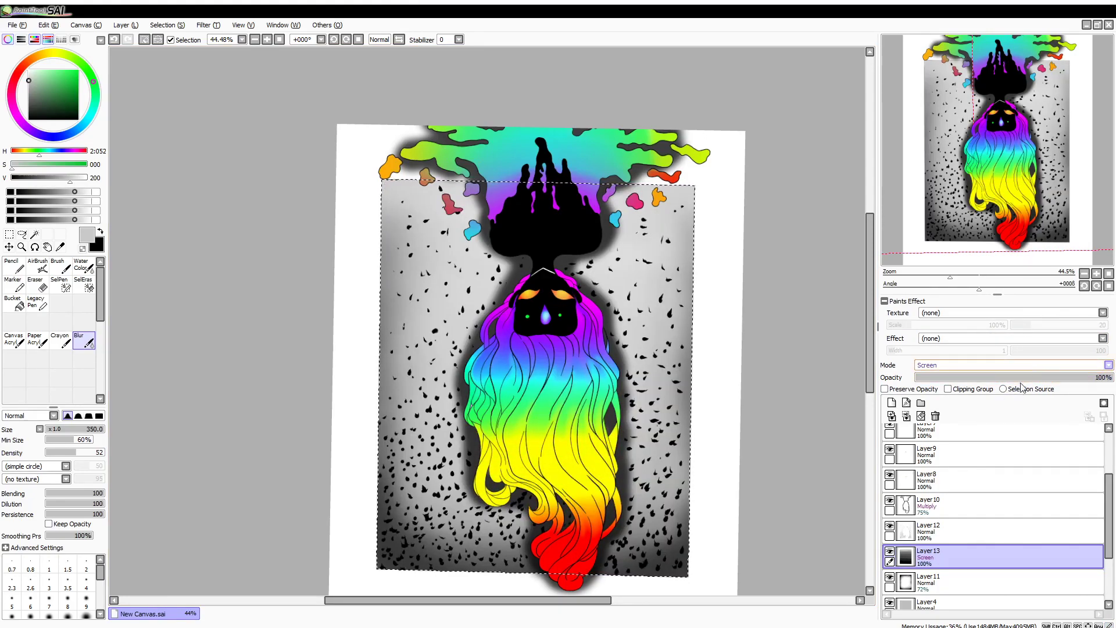
{"action": "scroll", "coordinate": [1011, 384], "scroll_direction": "down", "scroll_amount": 2}
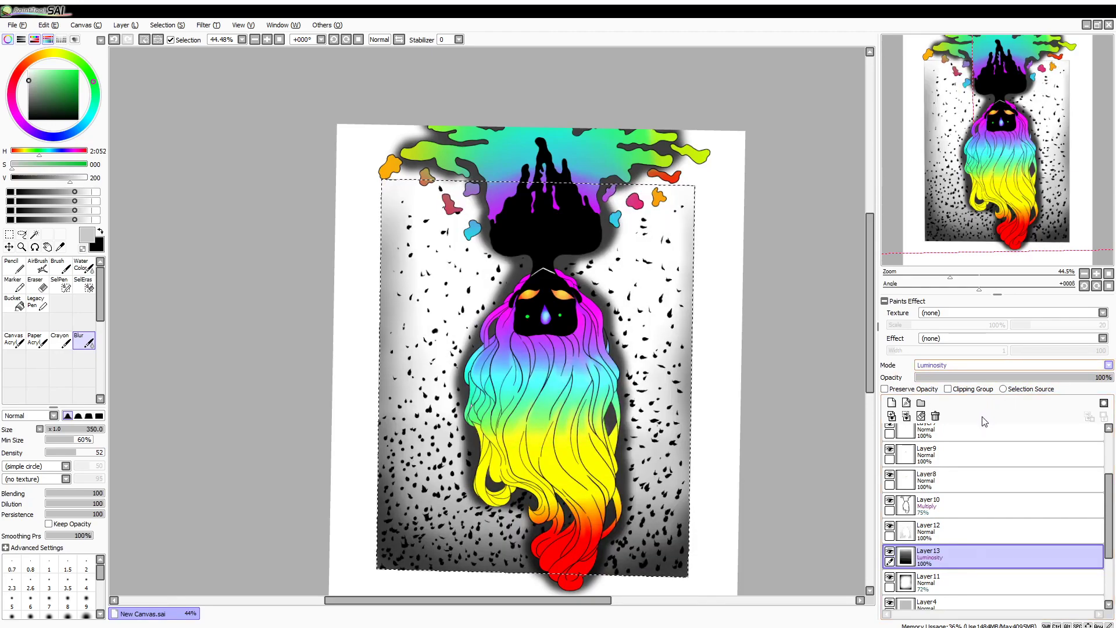
{"action": "scroll", "coordinate": [984, 421], "scroll_direction": "down", "scroll_amount": 3}
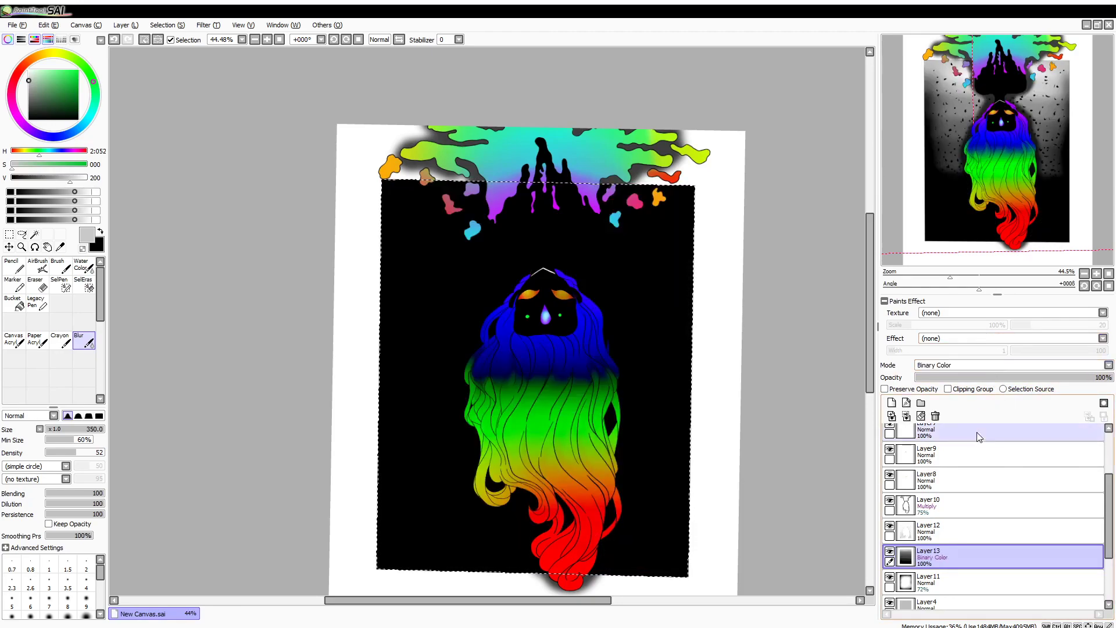
Step: Set Layer13 to Multiply blending at 34% opacity
{"action": "scroll", "coordinate": [990, 364], "scroll_direction": "up", "scroll_amount": 4}
{"action": "left_click", "coordinate": [981, 393]}
{"action": "left_click_drag", "start_coordinate": [1025, 379], "coordinate": [982, 389]}
{"action": "scroll", "coordinate": [984, 365], "scroll_direction": "up", "scroll_amount": 1}
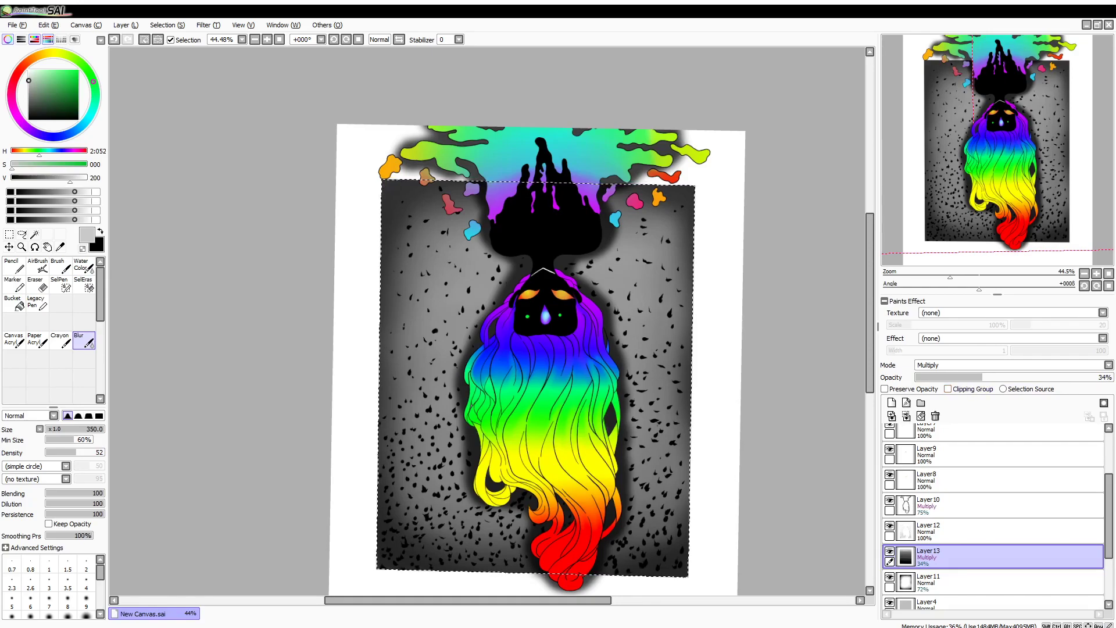
Step: Clear the selection and shift Layer7's hue to turn the liquid blue with green ends and yellow, orange and blue drops
{"action": "scroll", "coordinate": [998, 511], "scroll_direction": "up", "scroll_amount": 3}
{"action": "left_click", "coordinate": [998, 524]}
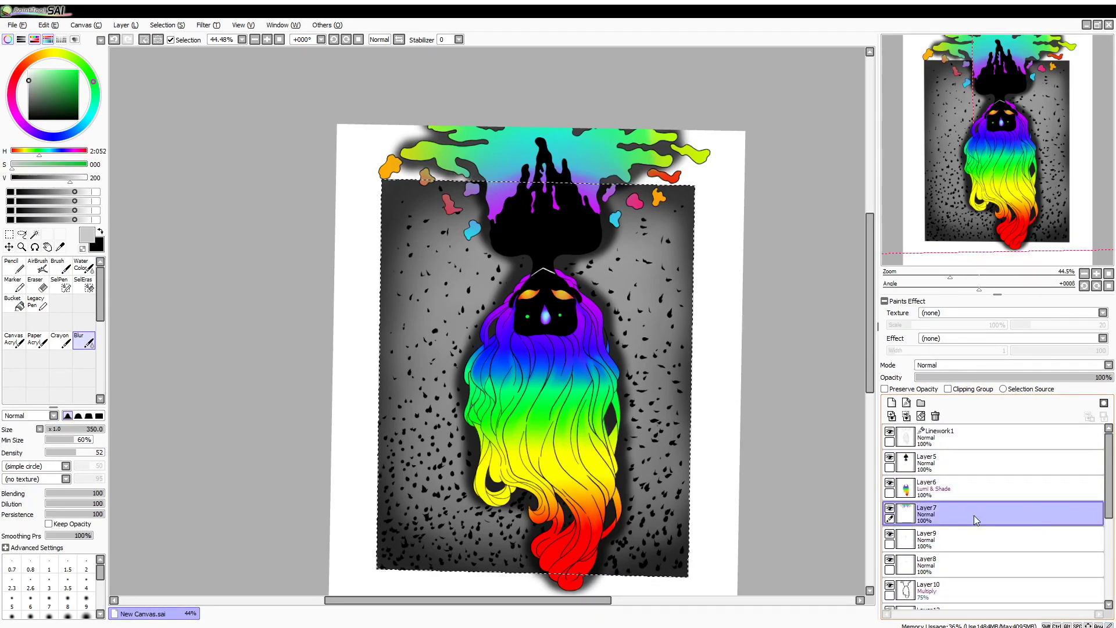
{"action": "key", "text": "ctrl+d"}
{"action": "key", "text": "ctrl+s"}
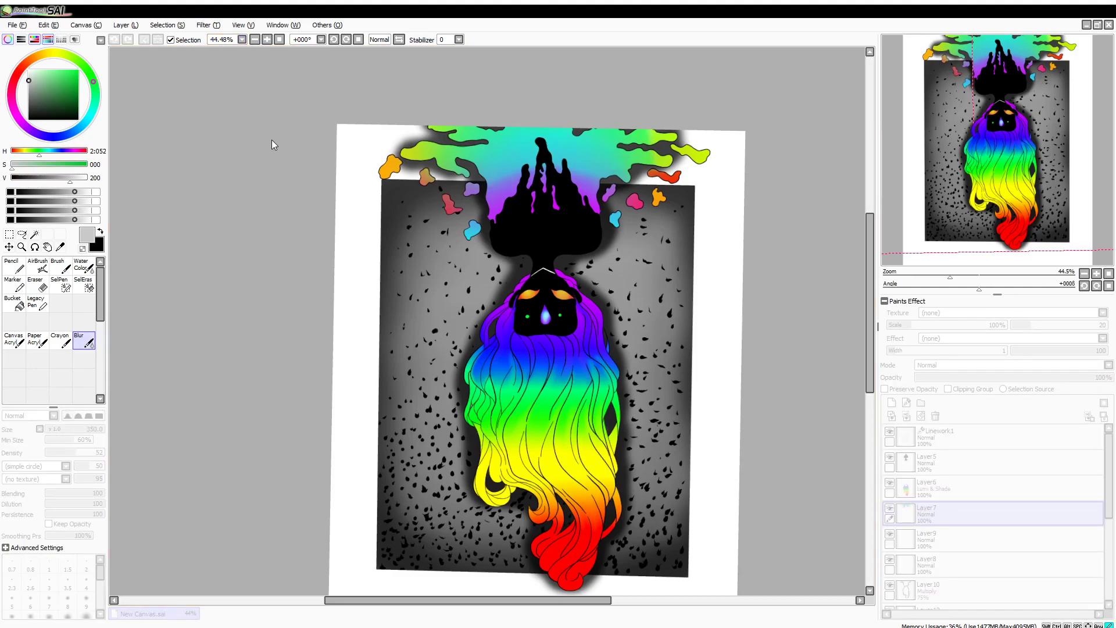
{"action": "mouse_move", "coordinate": [264, 128]}
{"action": "left_mouse_down"}
{"action": "mouse_move", "coordinate": [236, 121]}
{"action": "mouse_move", "coordinate": [293, 129]}
{"action": "mouse_move", "coordinate": [275, 122]}
{"action": "left_mouse_up"}
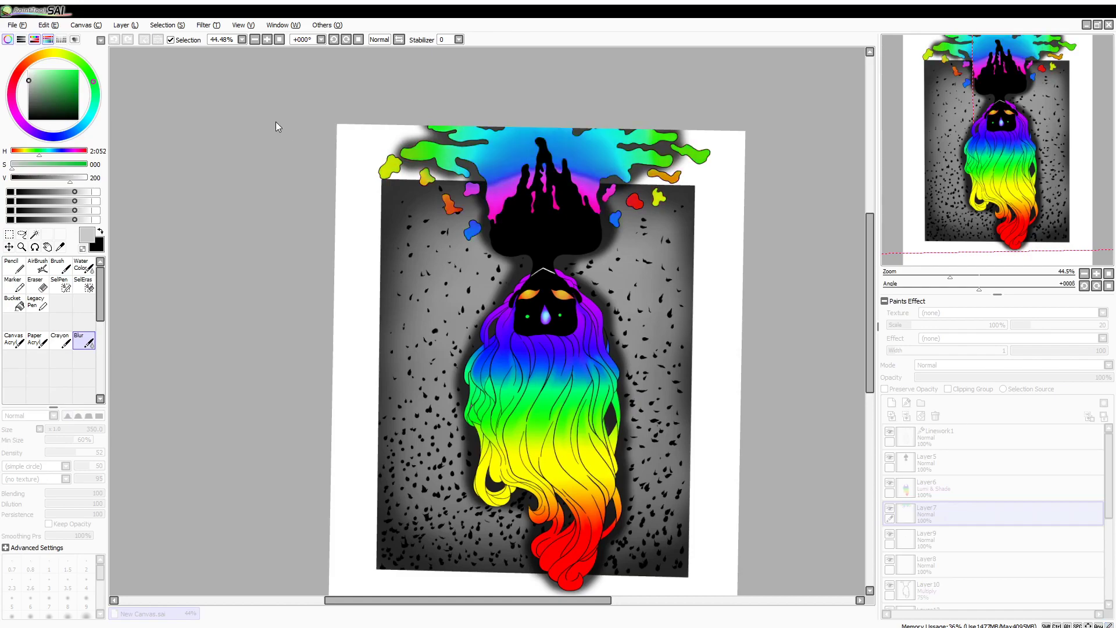
{"action": "left_click_drag", "start_coordinate": [256, 159], "coordinate": [260, 121]}
{"action": "key", "text": "Return"}
{"action": "left_click", "coordinate": [992, 488]}
{"action": "left_click", "coordinate": [218, 26]}
{"action": "left_click", "coordinate": [227, 35]}
{"action": "left_click", "coordinate": [330, 179]}
Step: Intensify and brighten the liquid's colours on Layer7 with the hue and saturation filter
{"action": "left_click", "coordinate": [930, 512]}
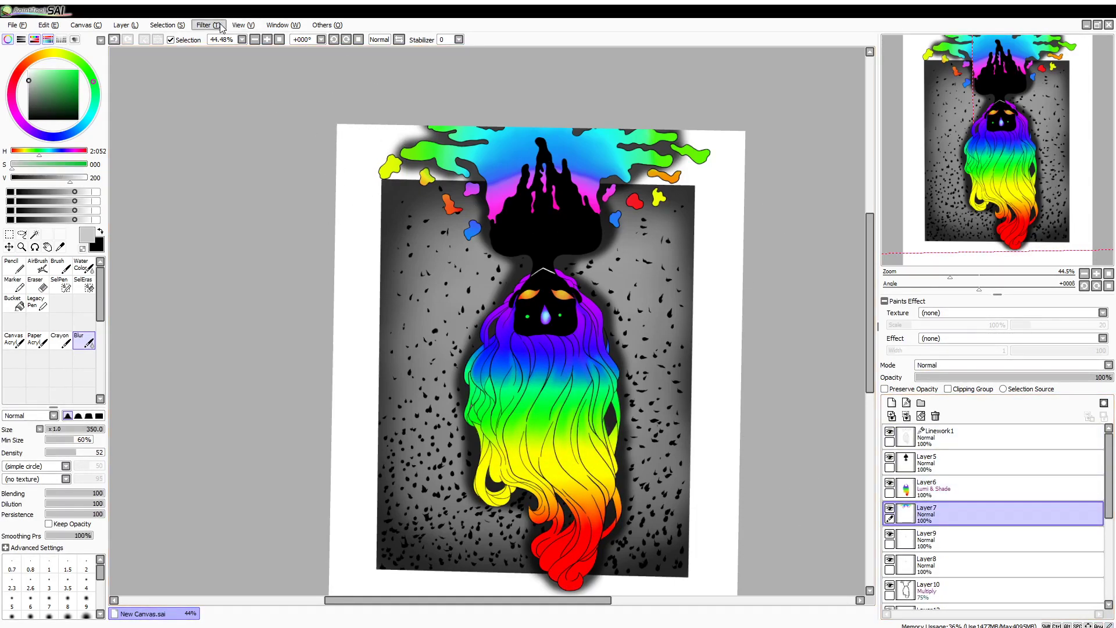
{"action": "key", "text": "ctrl+u"}
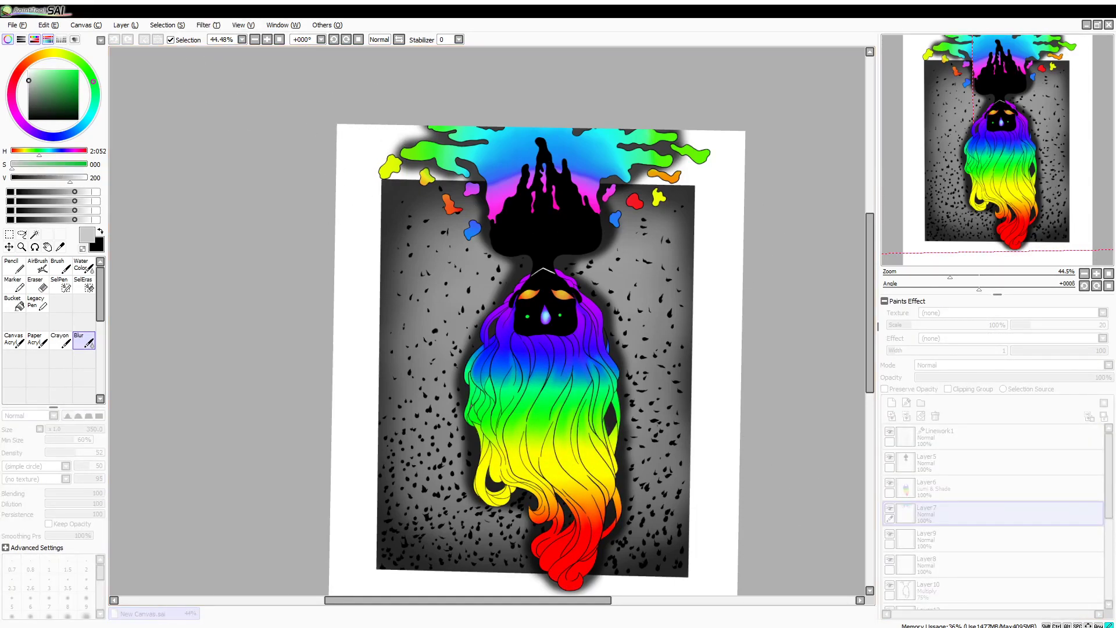
{"action": "left_click_drag", "start_coordinate": [486, 378], "coordinate": [518, 391]}
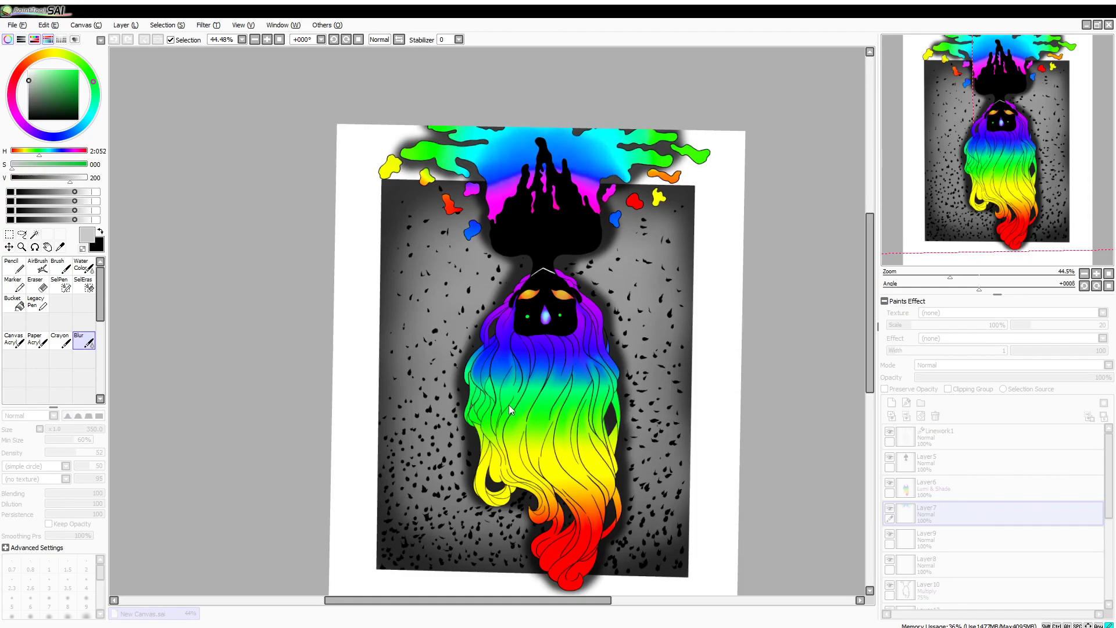
{"action": "key", "text": "Return"}
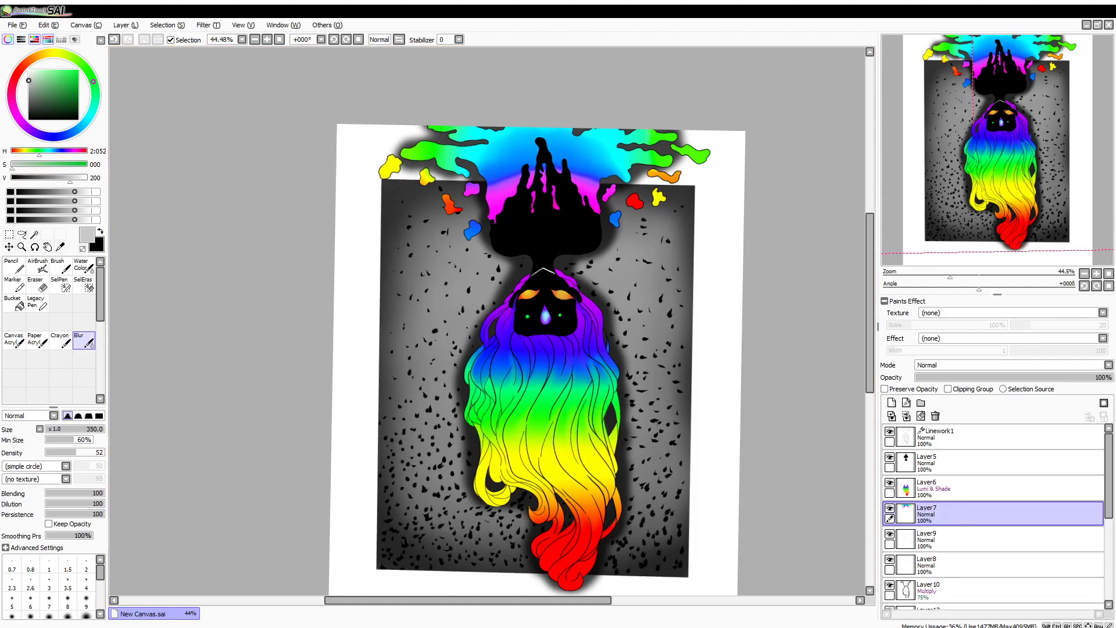
Step: On a new layer clipped to Layer6, dab small white highlights over the hair with the Pencil at size 20
{"action": "left_click", "coordinate": [984, 494]}
{"action": "left_click", "coordinate": [892, 402]}
{"action": "left_click", "coordinate": [973, 390]}
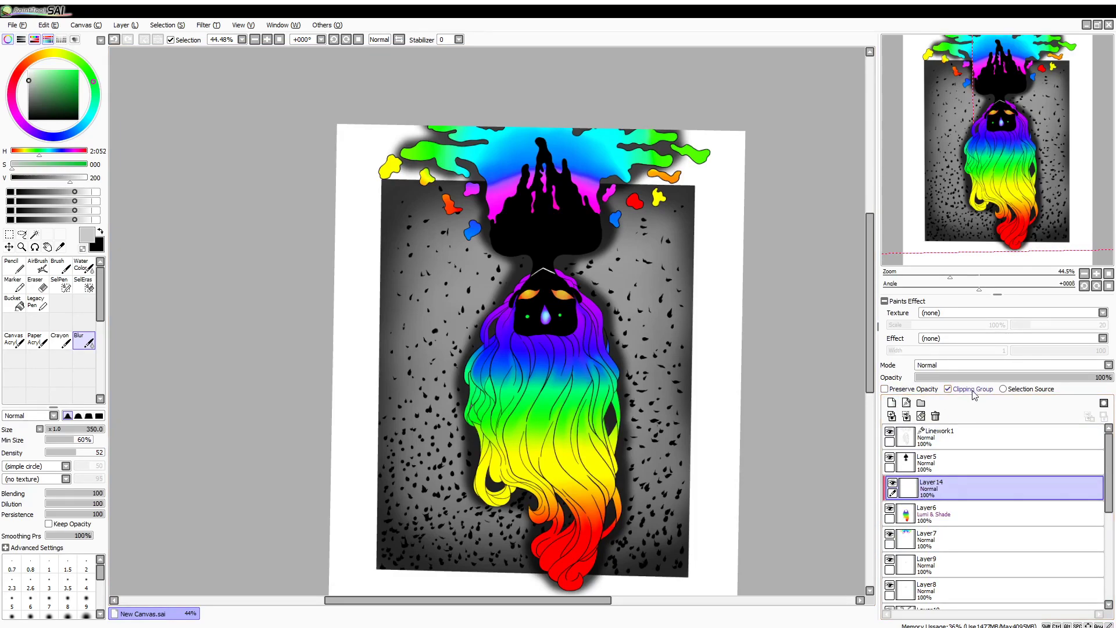
{"action": "left_click_drag", "start_coordinate": [65, 177], "coordinate": [92, 177]}
{"action": "left_click", "coordinate": [37, 266]}
{"action": "left_click", "coordinate": [14, 265]}
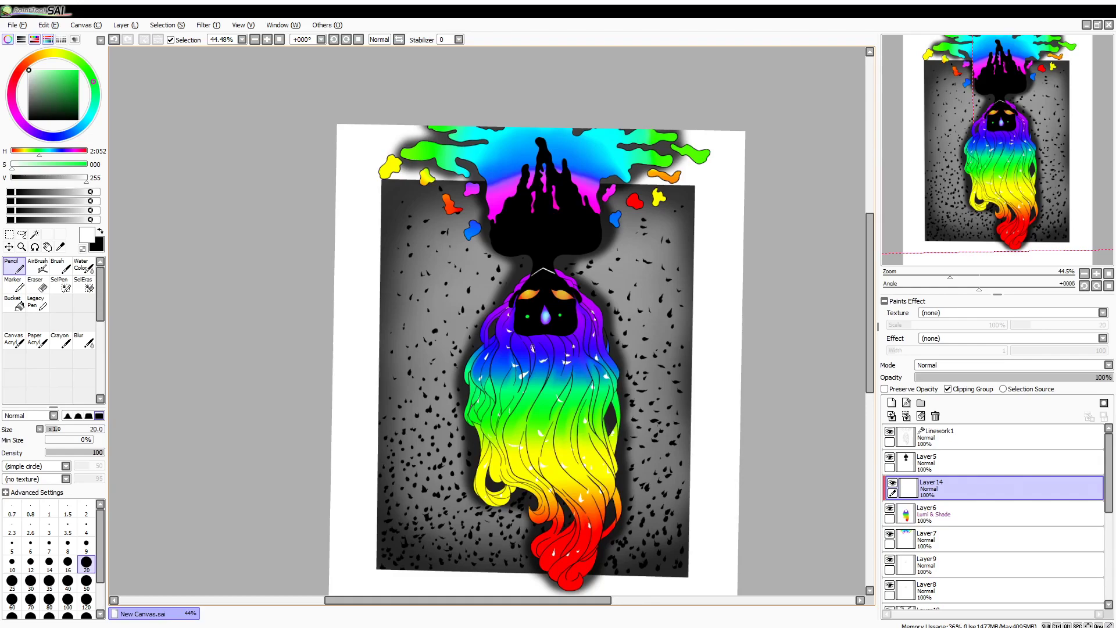
Step: Set the hair highlight layer to Luminosity blending and soften the highlights with the Blur brush at size 350
{"action": "left_click", "coordinate": [1109, 364]}
{"action": "left_click", "coordinate": [972, 416]}
{"action": "left_click", "coordinate": [84, 340]}
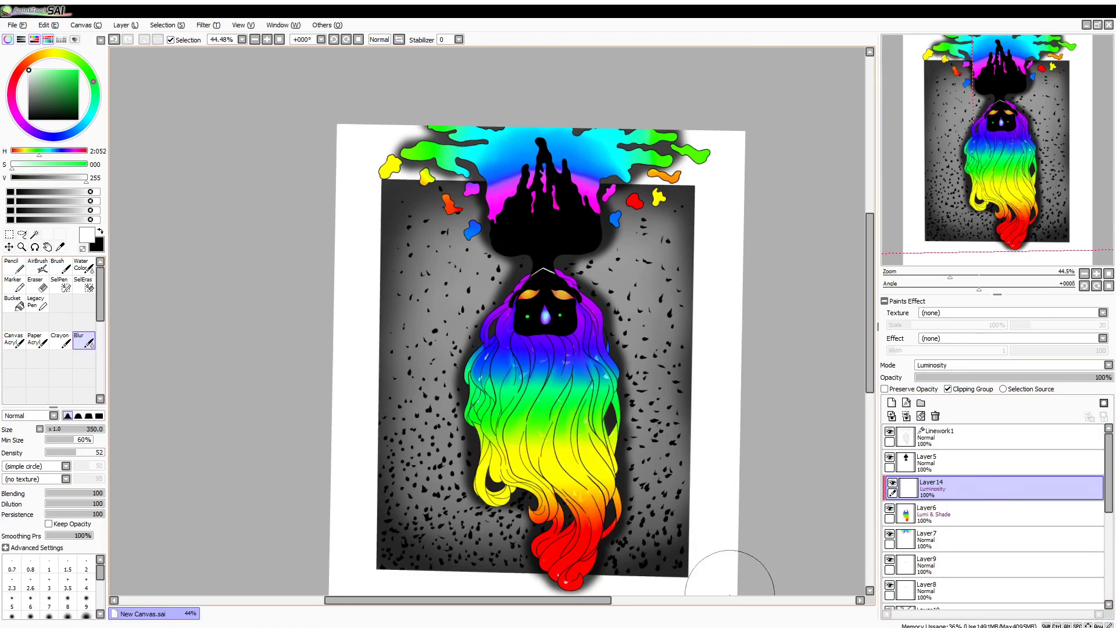
Step: On a new layer above Linework1, write the artist's signature in black Pencil at size 7 in the white margin beneath the rectangle's right corner
{"action": "left_click_drag", "start_coordinate": [1020, 207], "coordinate": [1018, 261]}
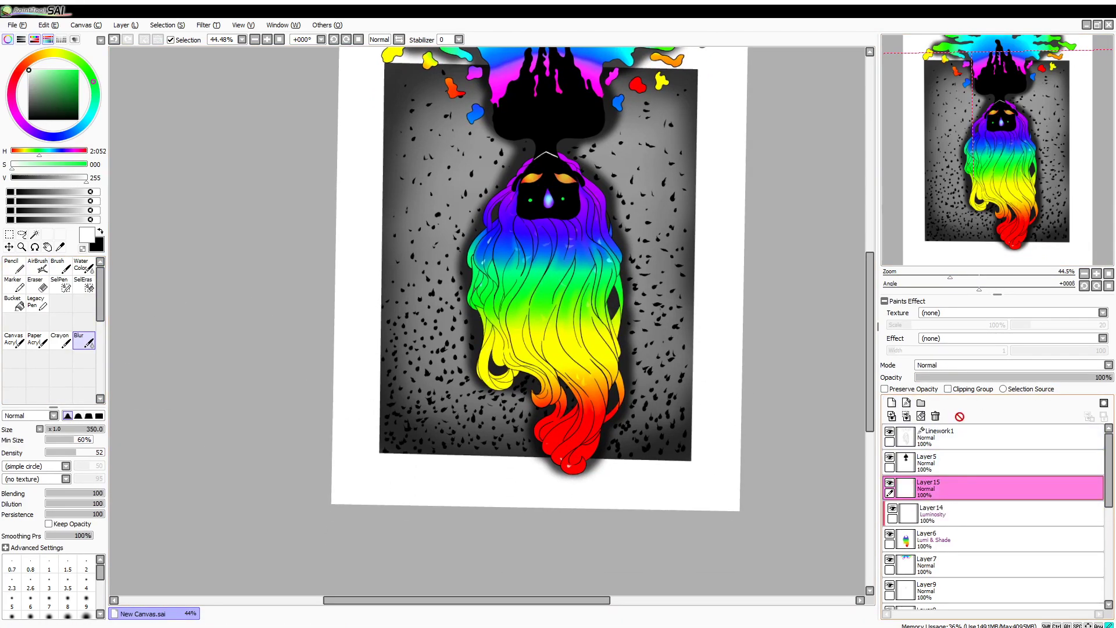
{"action": "left_click", "coordinate": [891, 402]}
{"action": "left_click", "coordinate": [13, 266]}
{"action": "left_click", "coordinate": [49, 545]}
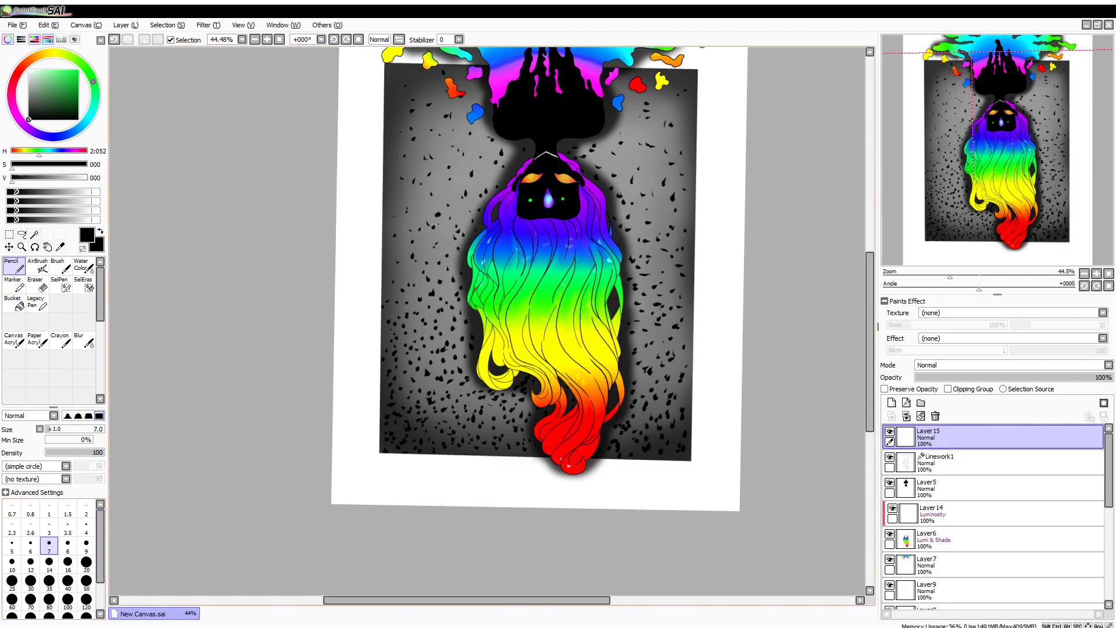
{"action": "mouse_move", "coordinate": [609, 500]}
{"action": "left_mouse_down"}
{"action": "mouse_move", "coordinate": [694, 474]}
{"action": "mouse_move", "coordinate": [674, 483]}
{"action": "left_mouse_up"}
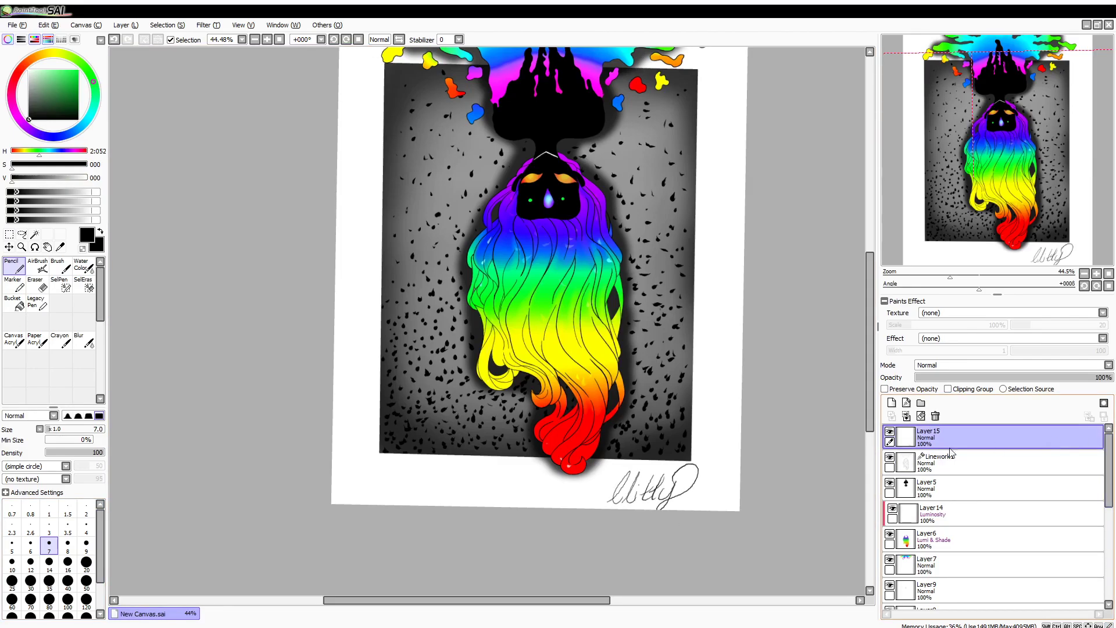